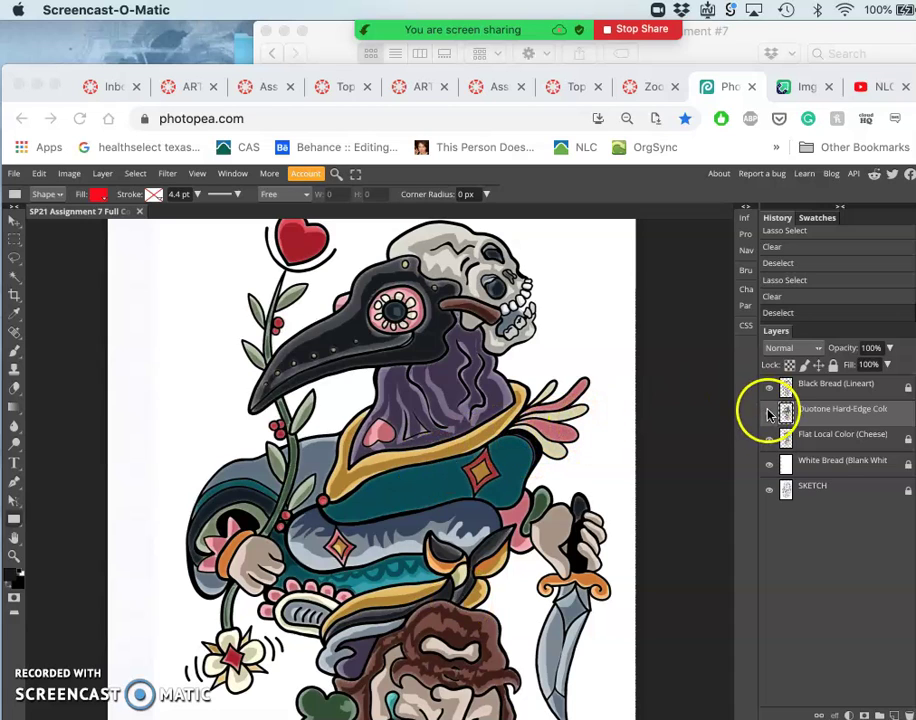
# Step: Toggle the Duotone Hard-Edge Color layer's visibility repeatedly to compare the shaded artwork with the flat local color
pyautogui.click(812, 422)
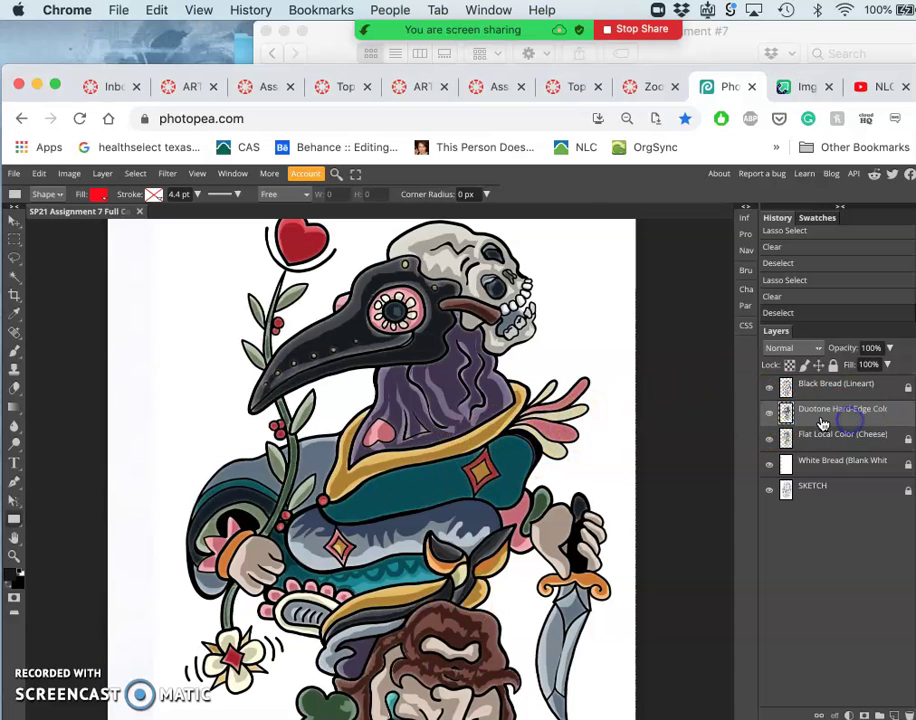
pyautogui.click(770, 413)
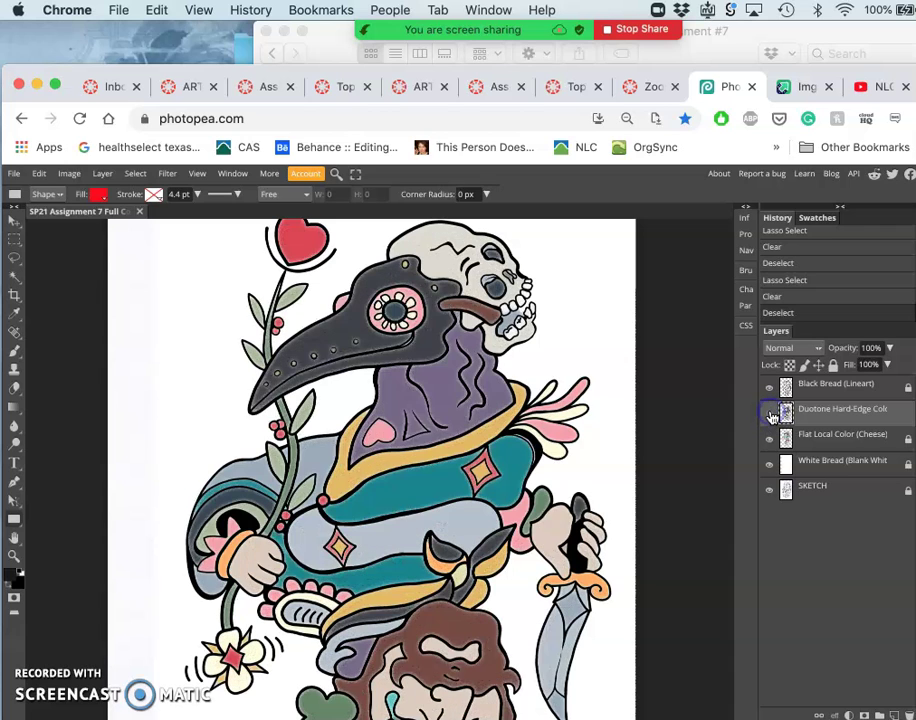
pyautogui.click(770, 413)
pyautogui.click(770, 413)
pyautogui.click(770, 413)
pyautogui.click(770, 413)
pyautogui.click(770, 413)
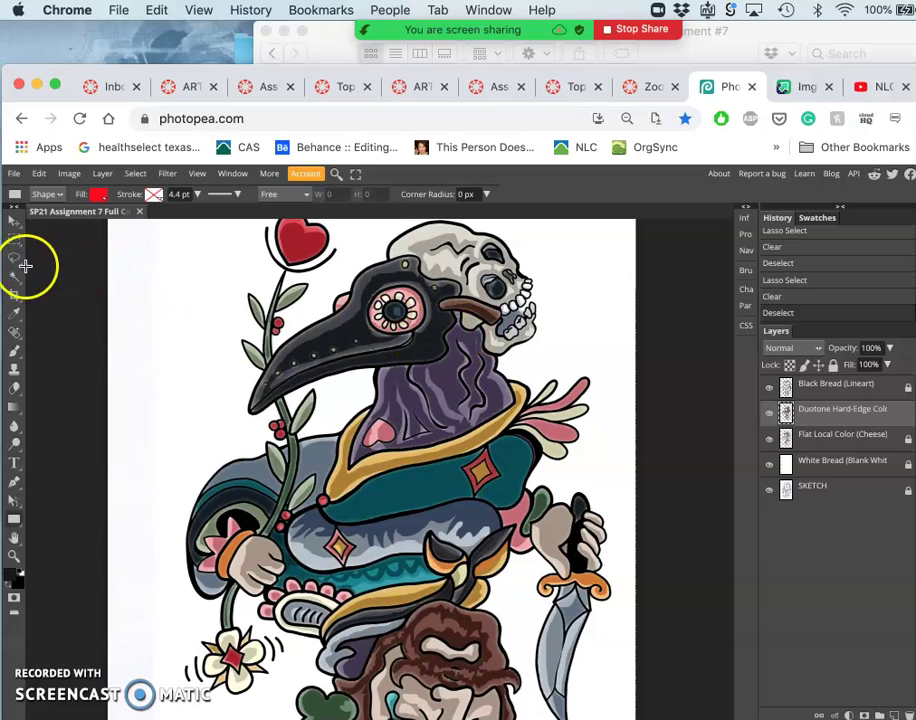
# Step: Lasso a curved highlight on the lower back of the black beak mask, clear it from the duotone layer, and deselect
pyautogui.click(14, 258)
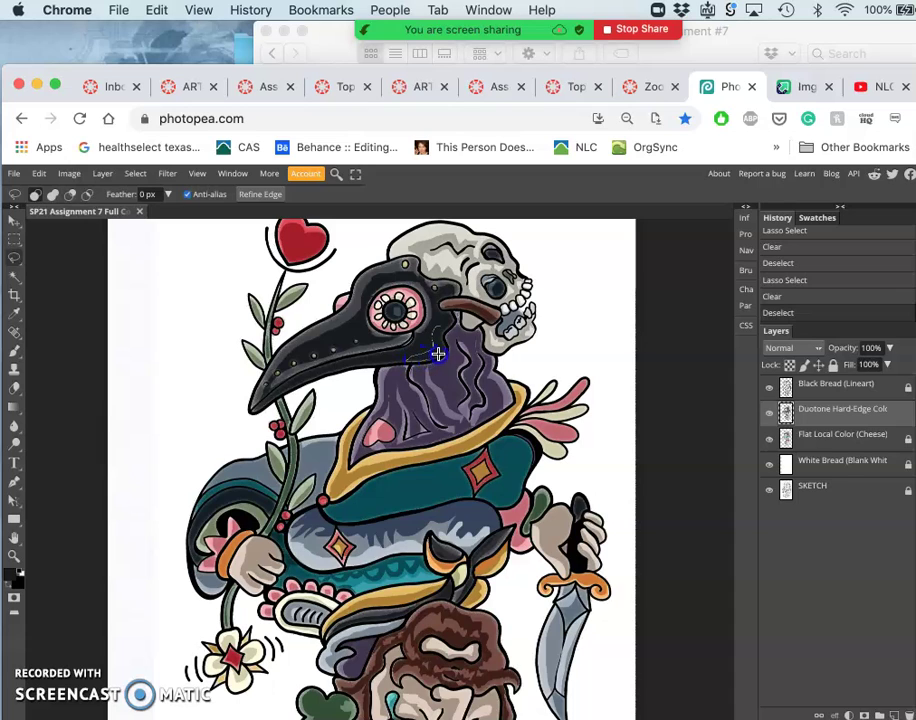
pyautogui.moveTo(441, 322); pyautogui.dragTo(440, 321)
pyautogui.press('Delete')
pyautogui.click(487, 392)
pyautogui.moveTo(487, 392)
pyautogui.mouseDown()
pyautogui.moveTo(468, 319)
pyautogui.moveTo(467, 338)
pyautogui.moveTo(397, 369)
pyautogui.moveTo(346, 369)
pyautogui.moveTo(387, 362)
pyautogui.moveTo(259, 391)
pyautogui.moveTo(330, 405)
pyautogui.mouseUp()
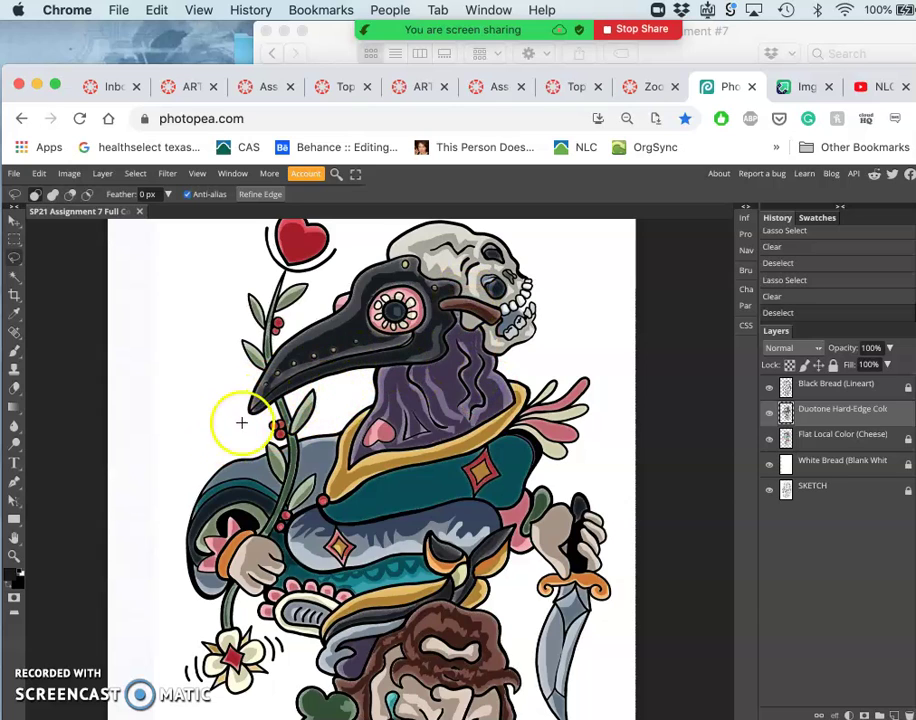
# Step: Lasso a highlight patch at the base of the purple neck cloth, clear it from the duotone layer, and deselect
pyautogui.scroll(5, 466, 455)
pyautogui.scroll(2, 466, 455)
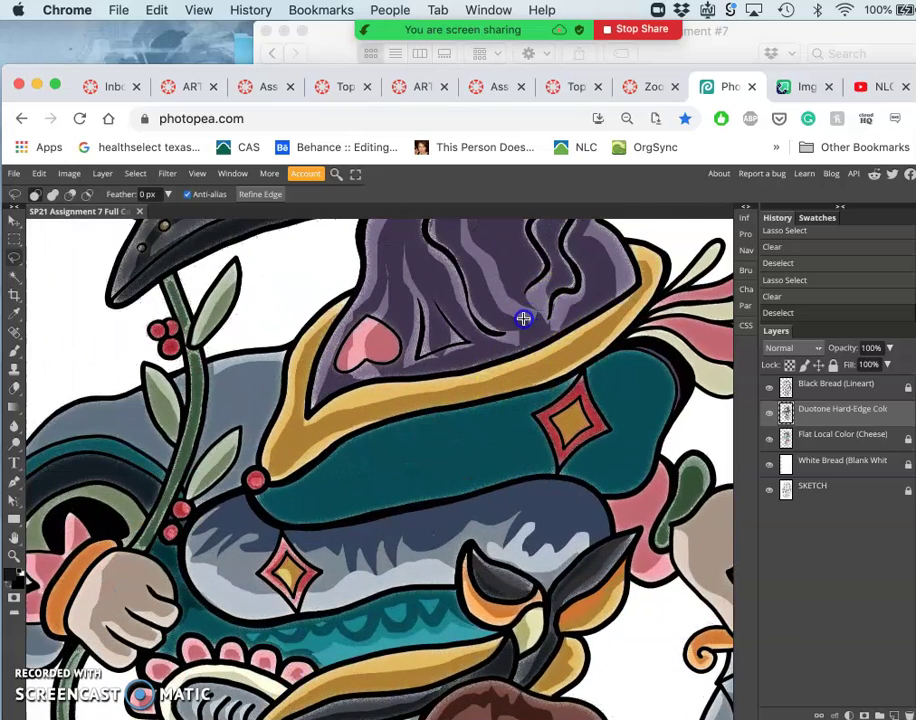
pyautogui.moveTo(550, 316); pyautogui.dragTo(544, 317)
pyautogui.press('Delete')
pyautogui.click(15, 352)
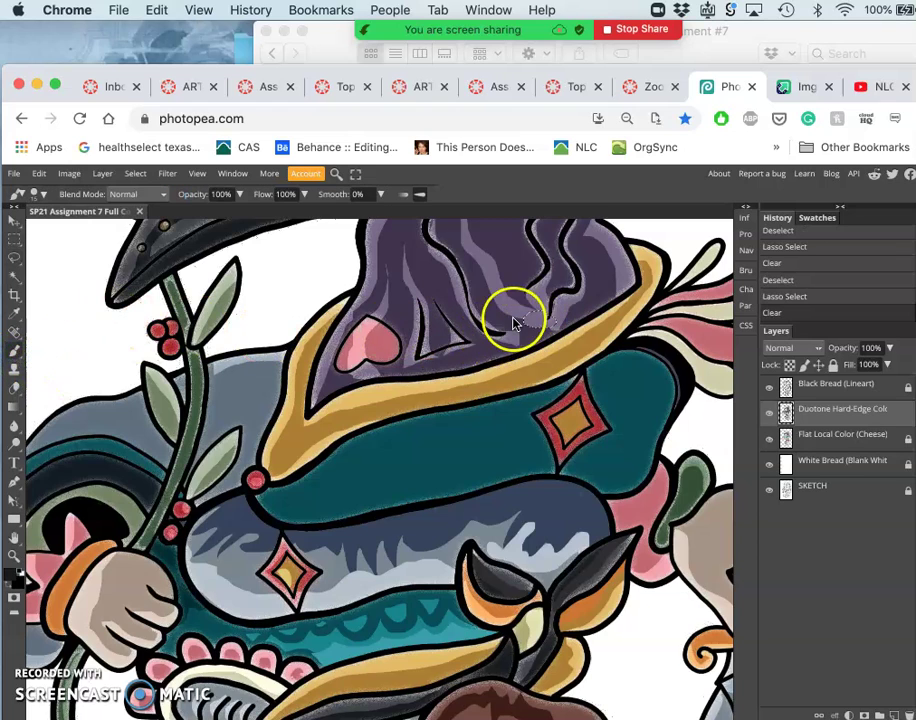
pyautogui.click(14, 352)
pyautogui.hotkey('ctrl', 'd')
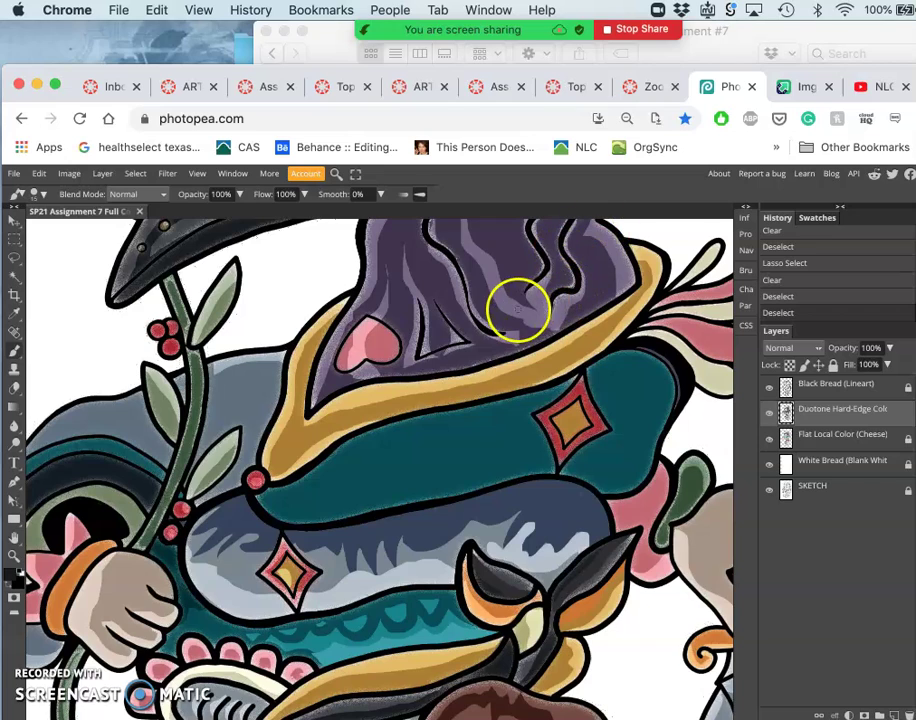
# Step: Sample the dark purple shadow color and brush it over the ragged highlight edges at the base of the neck cloth
pyautogui.moveTo(495, 302); pyautogui.dragTo(493, 310)
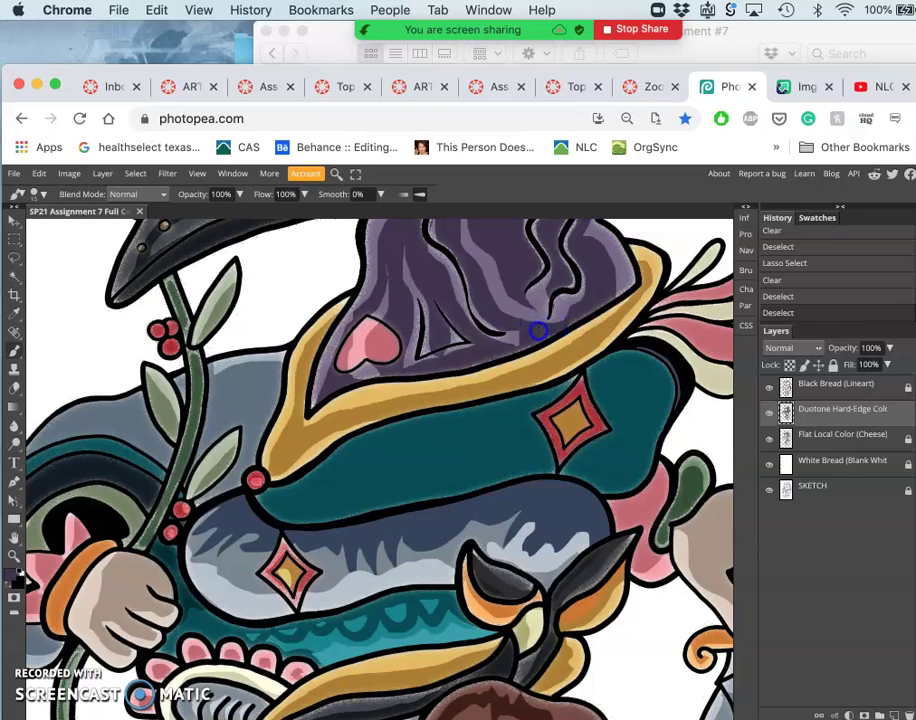
pyautogui.moveTo(538, 330); pyautogui.dragTo(540, 328)
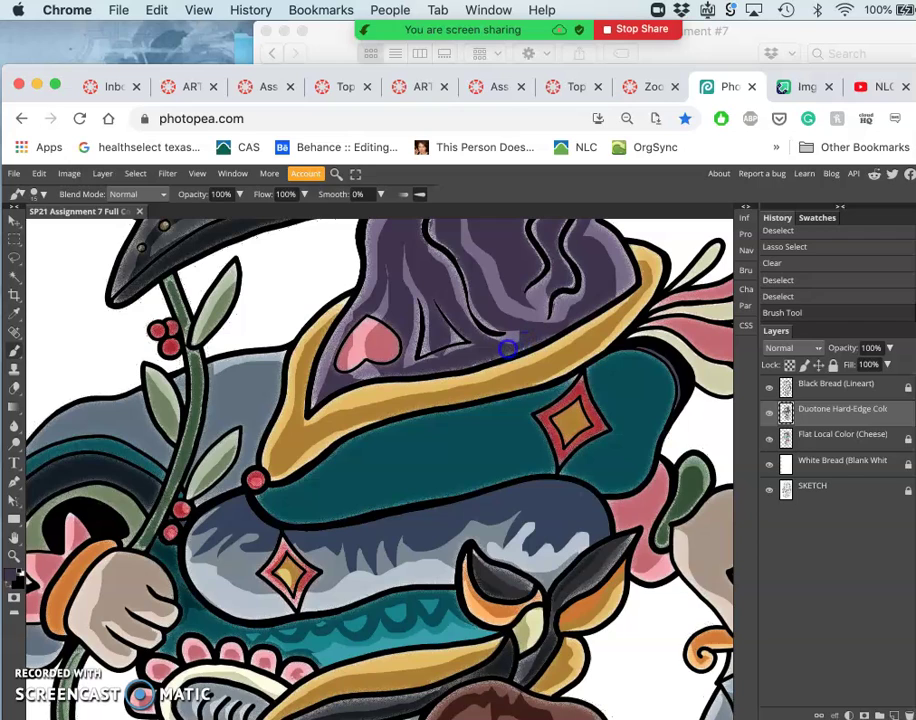
pyautogui.moveTo(508, 349); pyautogui.dragTo(446, 346)
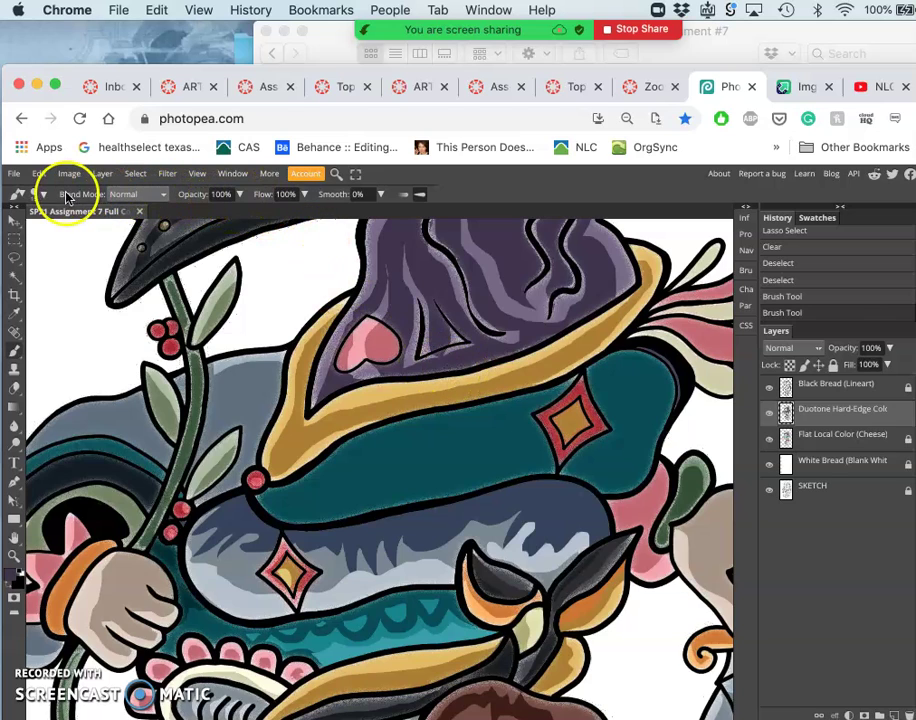
# Step: Set the brush hardness to 94%
pyautogui.click(39, 194)
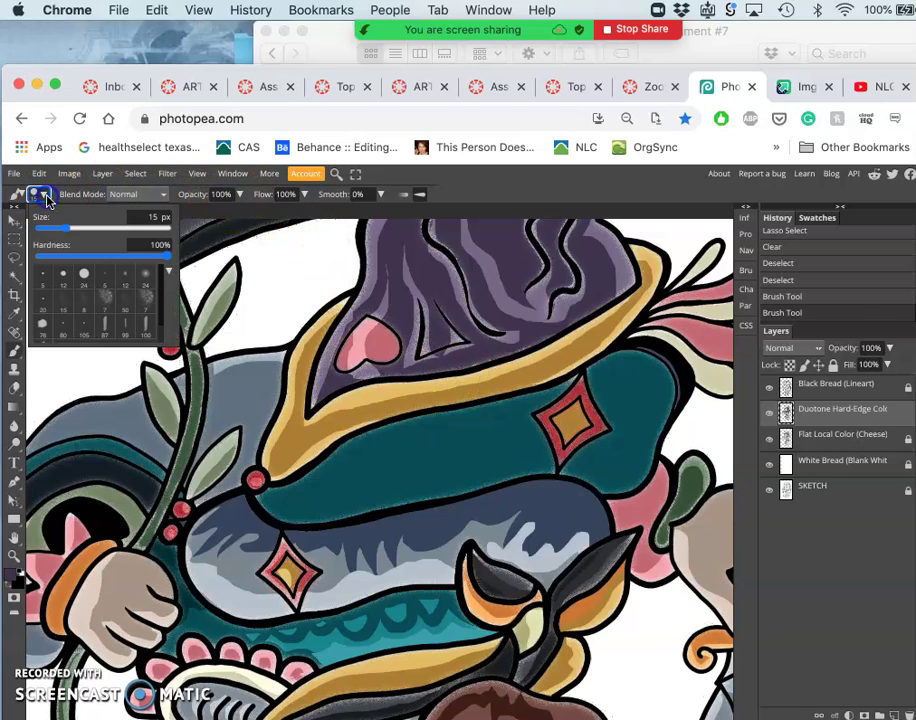
pyautogui.click(166, 256)
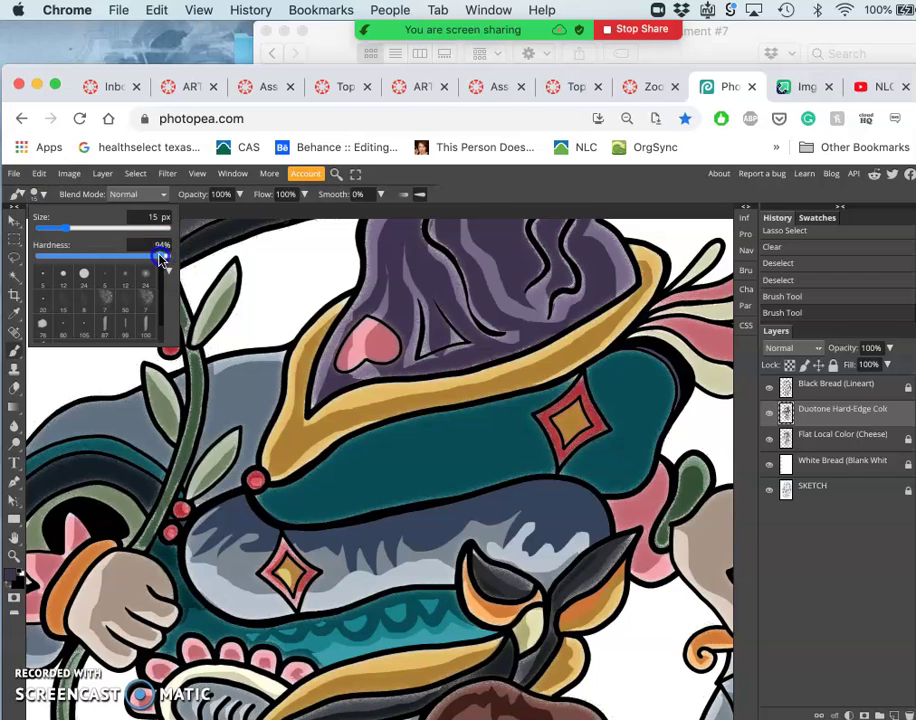
pyautogui.moveTo(160, 259); pyautogui.dragTo(173, 258)
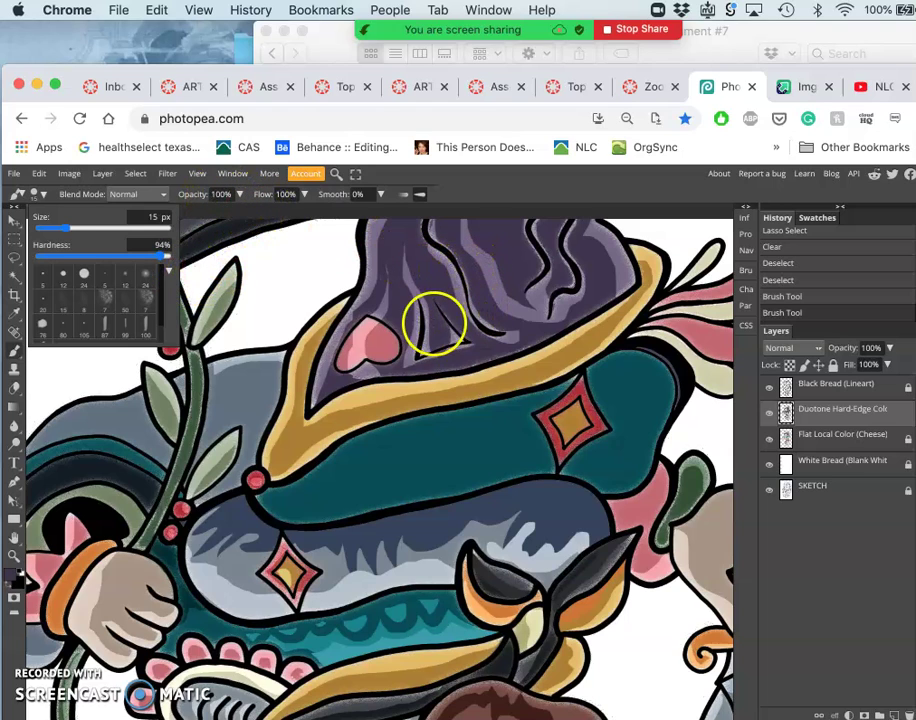
# Step: Try a brush stroke of dark purple around the triangular fold in the neck cloth, and undo it
pyautogui.moveTo(405, 328)
pyautogui.mouseDown()
pyautogui.moveTo(415, 348)
pyautogui.moveTo(440, 327)
pyautogui.moveTo(451, 340)
pyautogui.mouseUp()
pyautogui.click(440, 340)
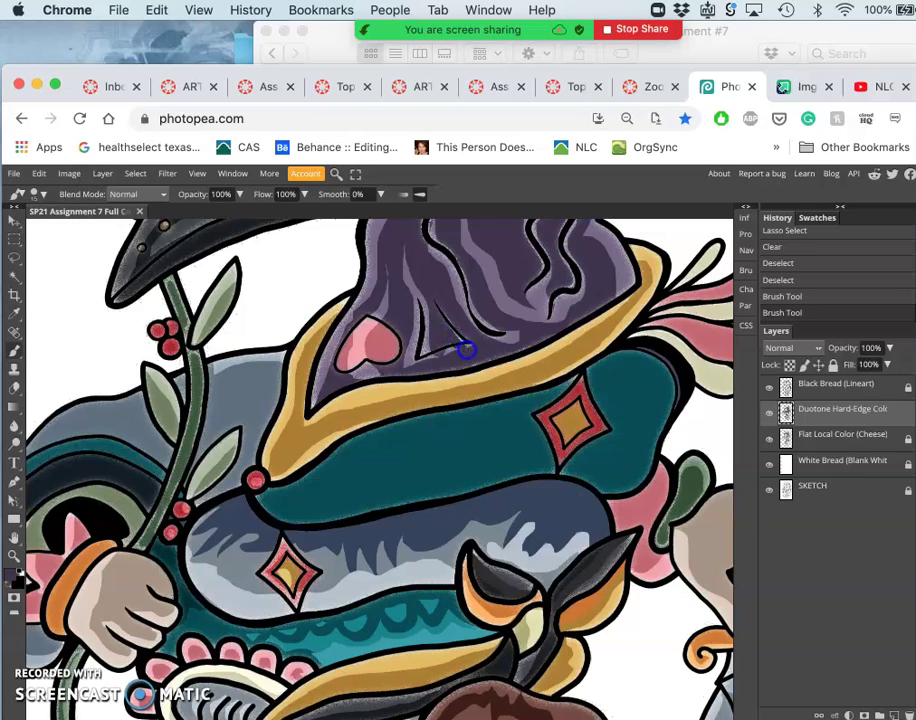
pyautogui.press('super+z')
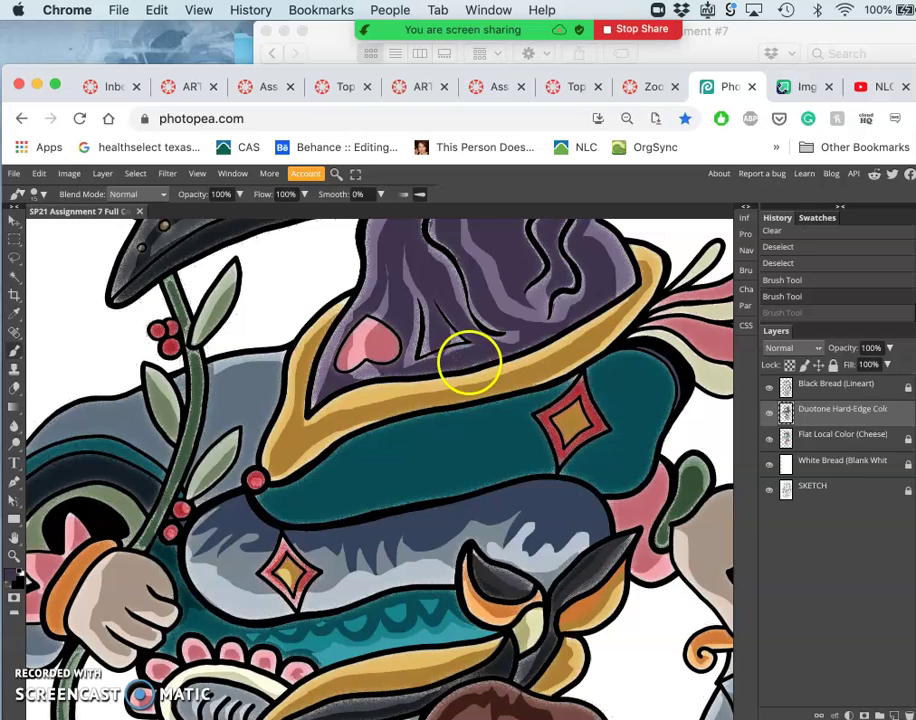
# Step: Erase duotone shading along the triangular fold and the wavy fold lines of the neck cloth to form hard-edged highlights
pyautogui.click(14, 387)
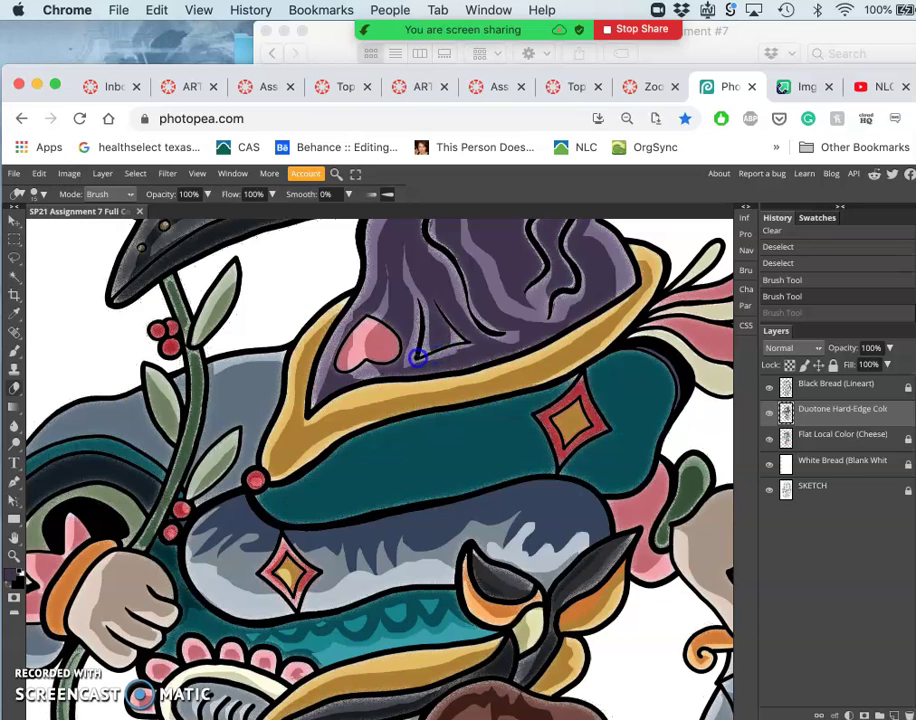
pyautogui.moveTo(418, 357)
pyautogui.mouseDown()
pyautogui.moveTo(466, 354)
pyautogui.moveTo(453, 350)
pyautogui.mouseUp()
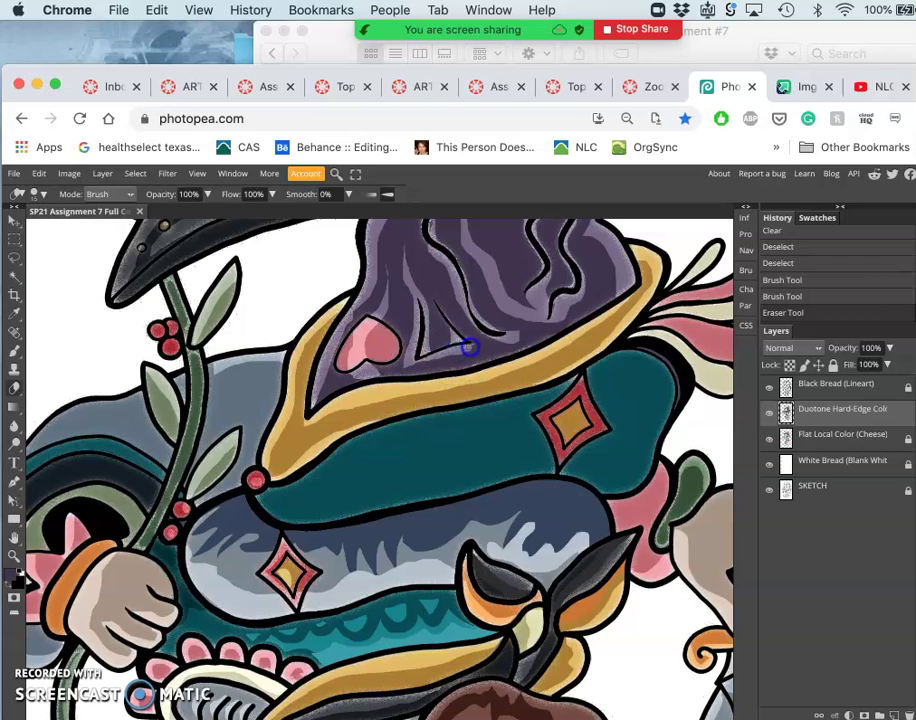
pyautogui.moveTo(468, 348)
pyautogui.mouseDown()
pyautogui.moveTo(390, 290)
pyautogui.moveTo(340, 357)
pyautogui.moveTo(360, 282)
pyautogui.moveTo(415, 220)
pyautogui.moveTo(435, 262)
pyautogui.mouseUp()
pyautogui.scroll(3, 435, 262)
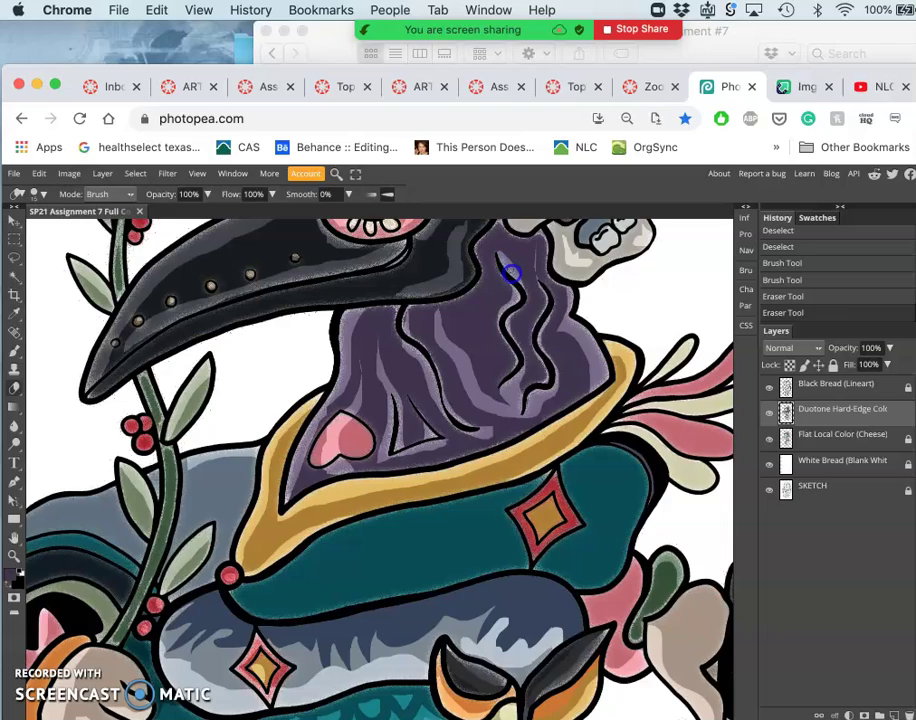
pyautogui.moveTo(512, 274); pyautogui.dragTo(518, 282)
pyautogui.scroll(-1, 415, 454)
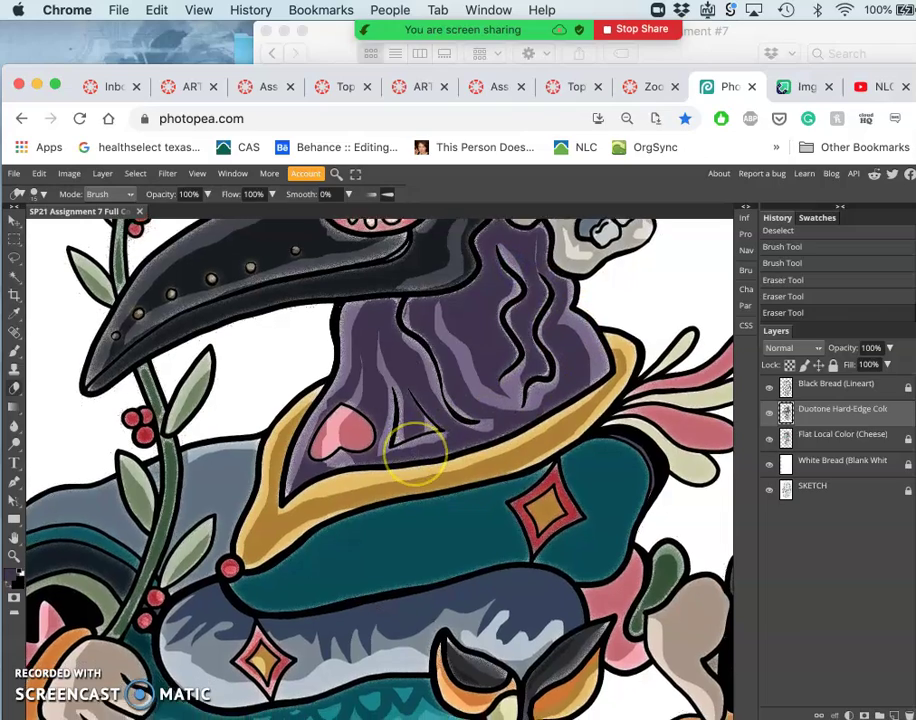
# Step: Try erasing a highlight along the lower edge of the black beak, compare it through undo and redo, and leave it undone
pyautogui.scroll(5, 415, 450)
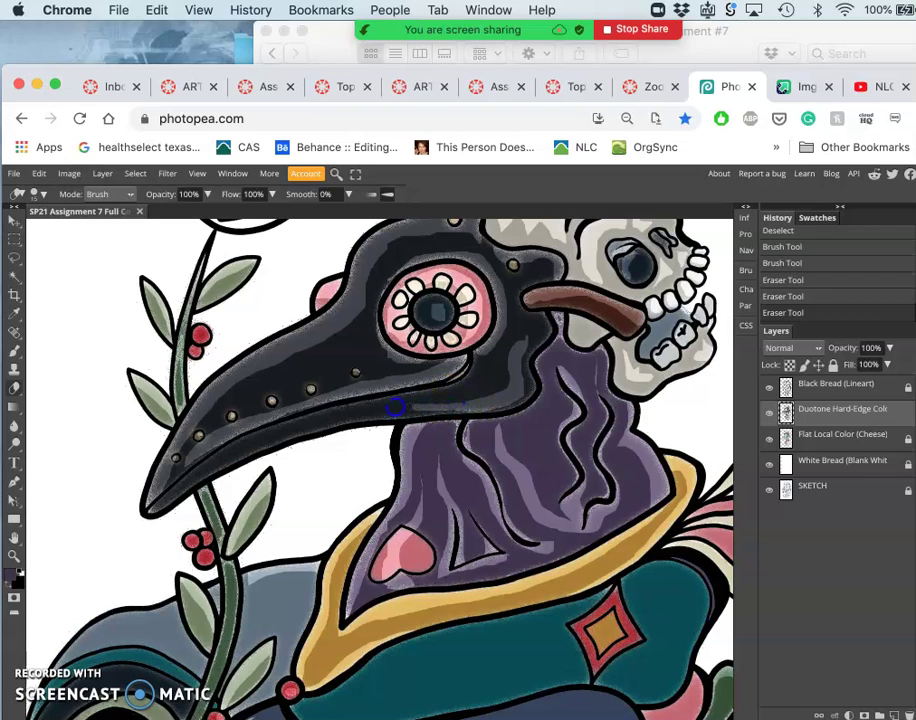
pyautogui.press('super+z')
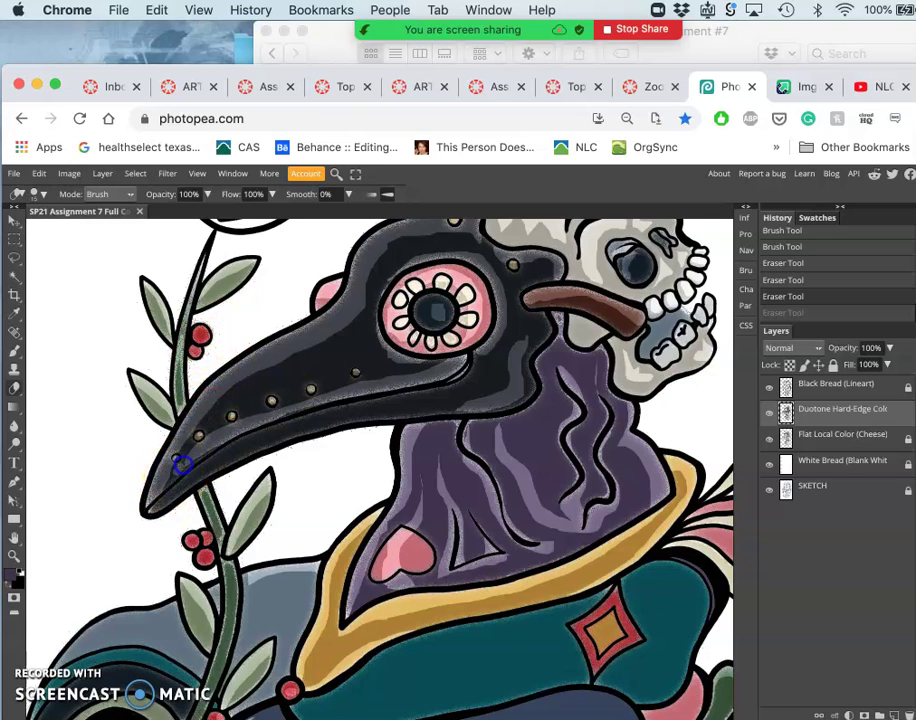
pyautogui.press('super+shift+z')
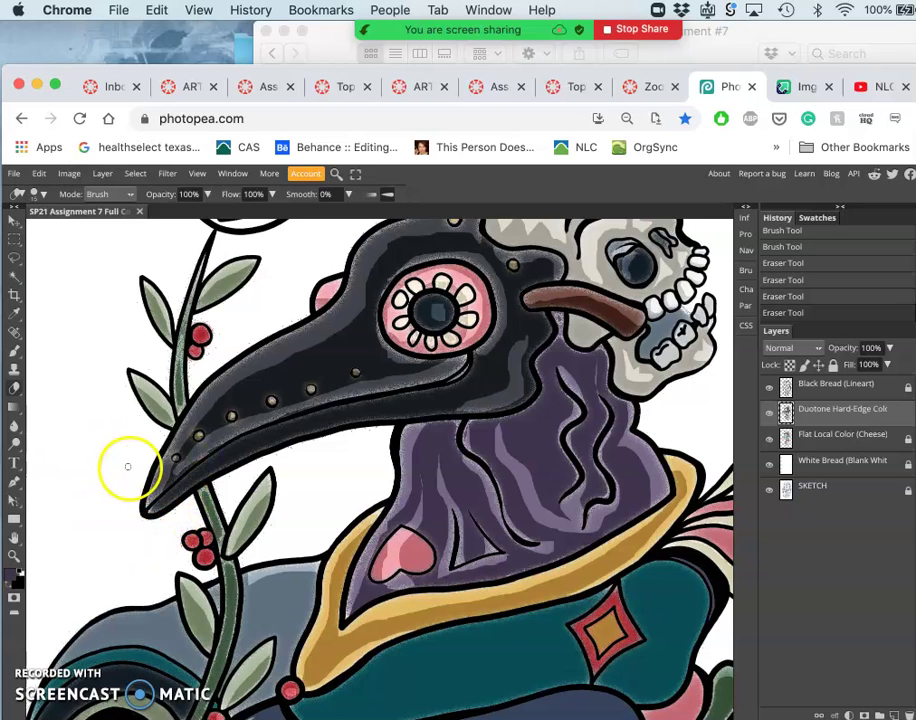
pyautogui.press('super+z')
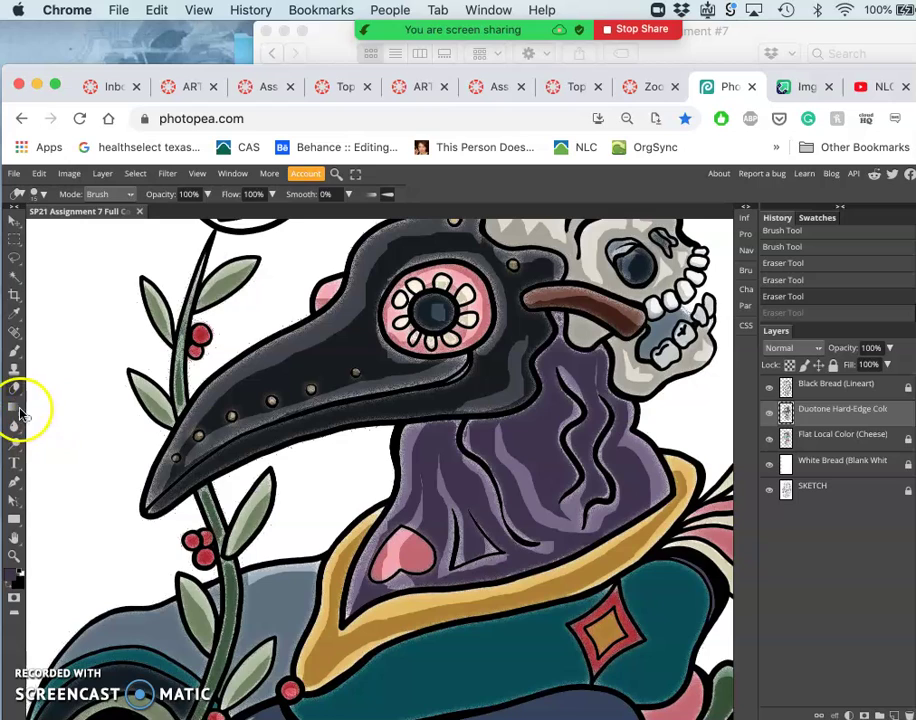
# Step: Draw a small red triangle on the teal sleeve as a parametric polygon shape with 3 sides
pyautogui.rightClick(16, 519)
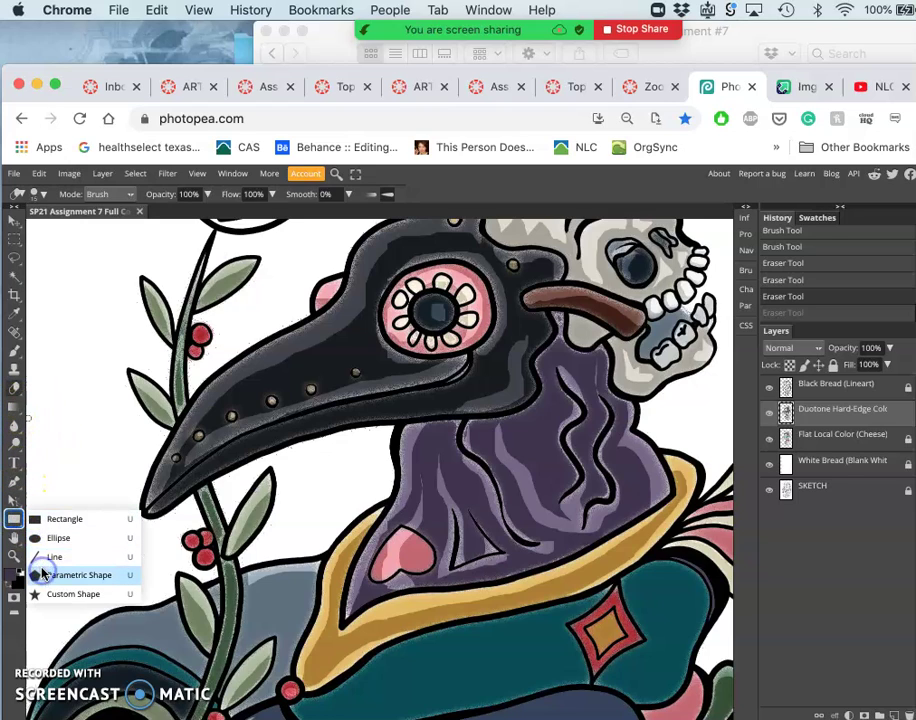
pyautogui.moveTo(42, 576); pyautogui.dragTo(42, 577)
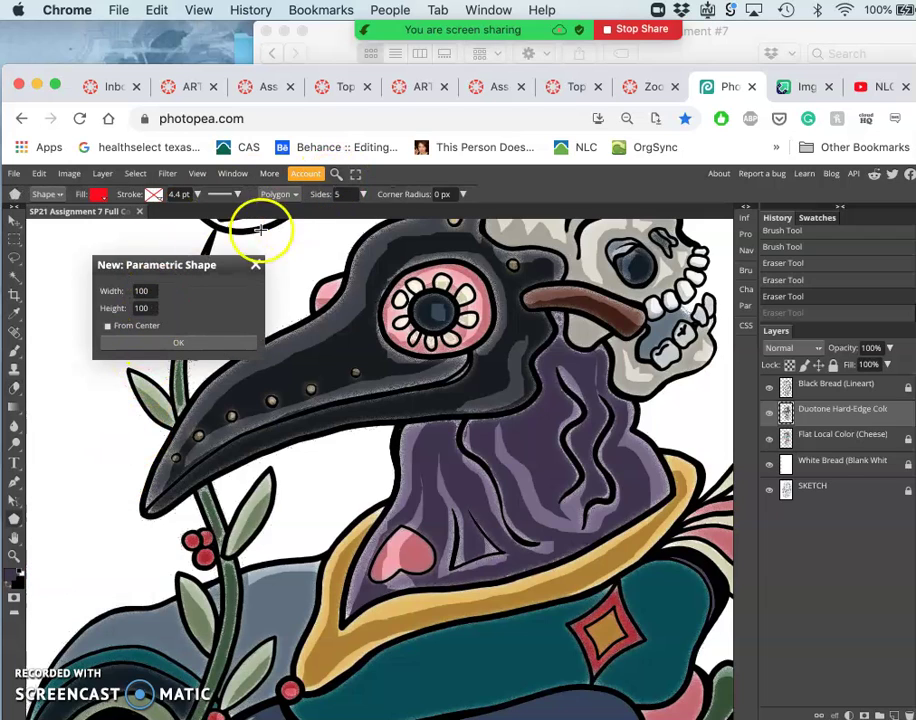
pyautogui.click(336, 194)
pyautogui.write('3')
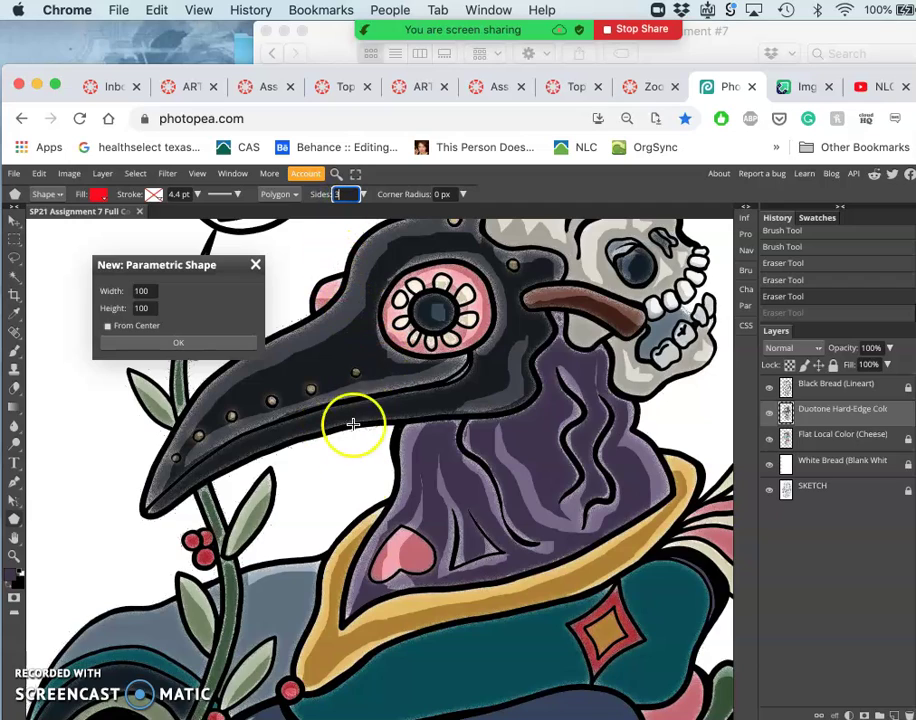
pyautogui.scroll(-3, 425, 607)
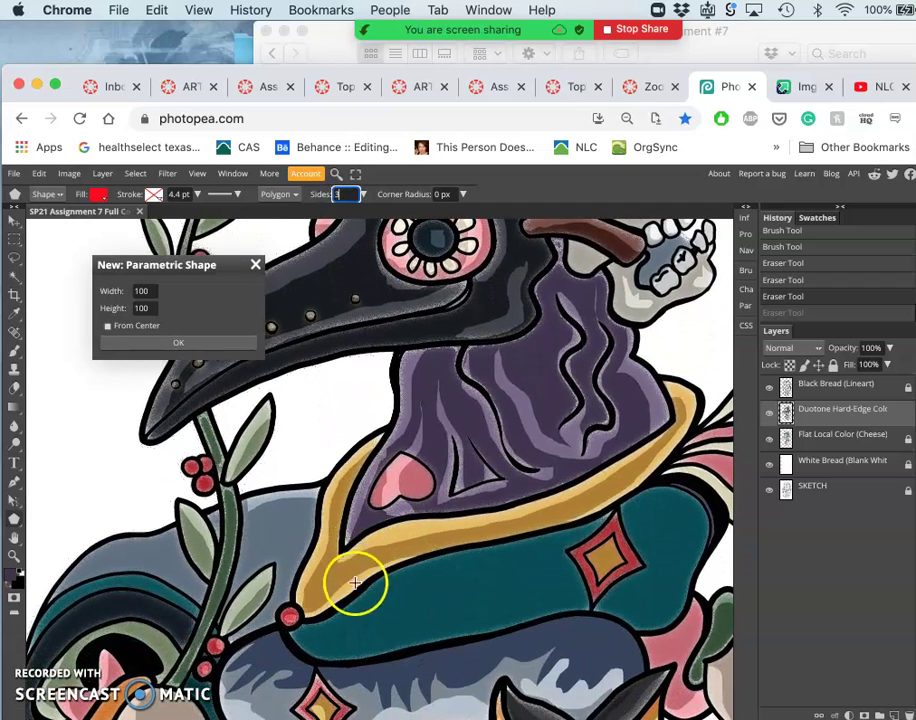
pyautogui.click(377, 591)
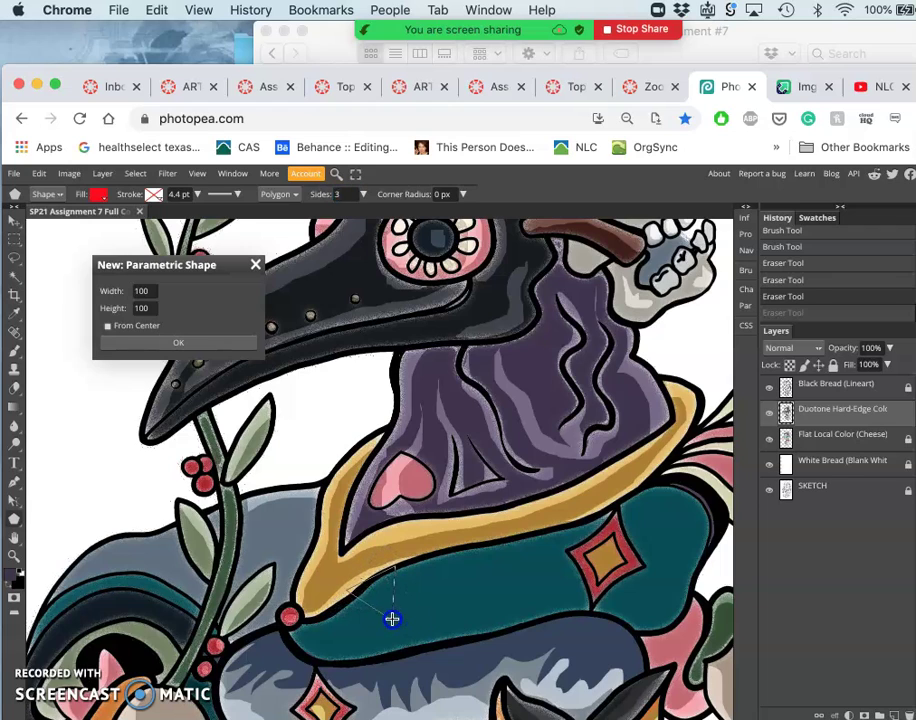
pyautogui.moveTo(392, 619); pyautogui.dragTo(392, 619)
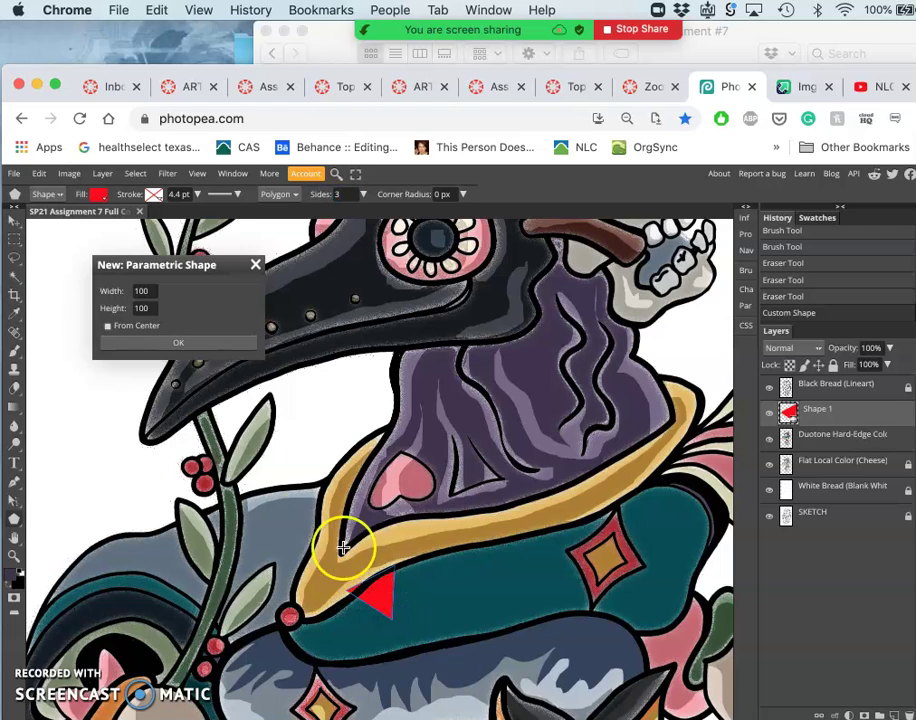
# Step: Move the red triangle slightly down so it sits inside the teal sleeve below the gold collar
pyautogui.click(12, 220)
pyautogui.moveTo(380, 597); pyautogui.dragTo(408, 610)
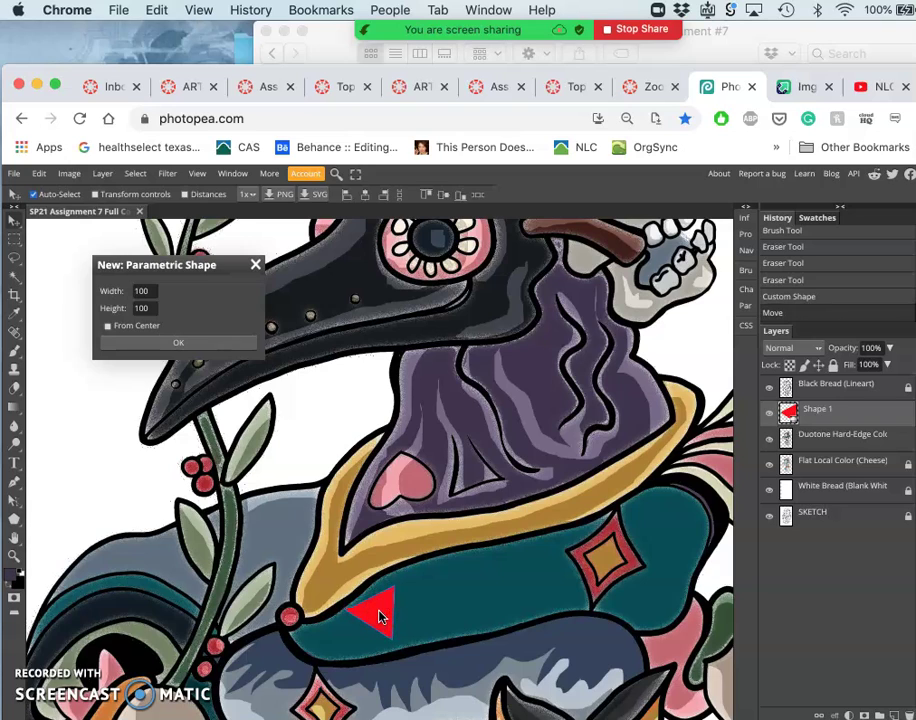
pyautogui.click(386, 610)
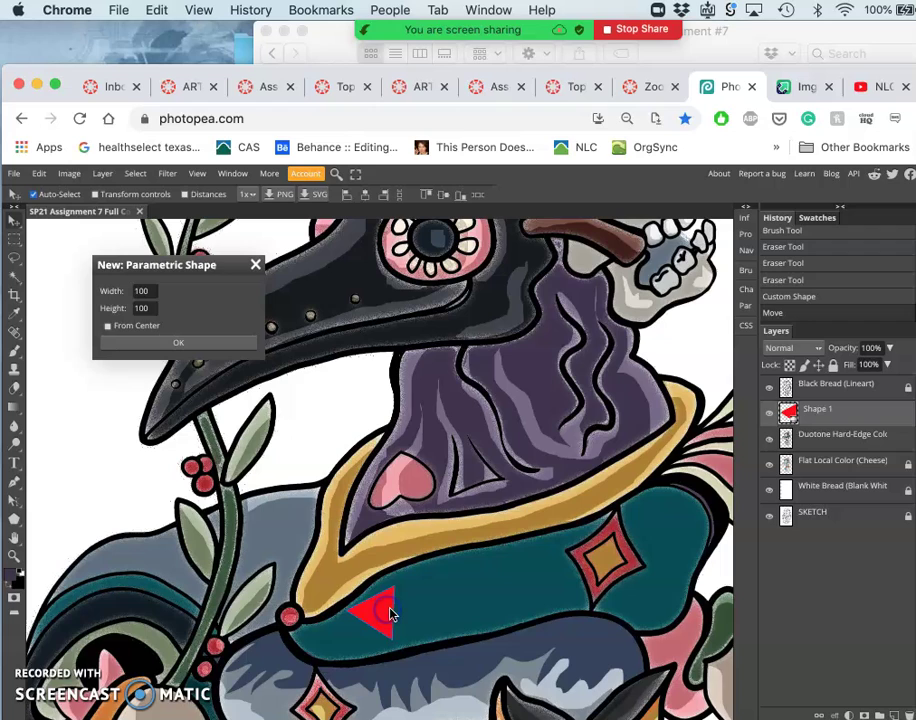
pyautogui.click(820, 412)
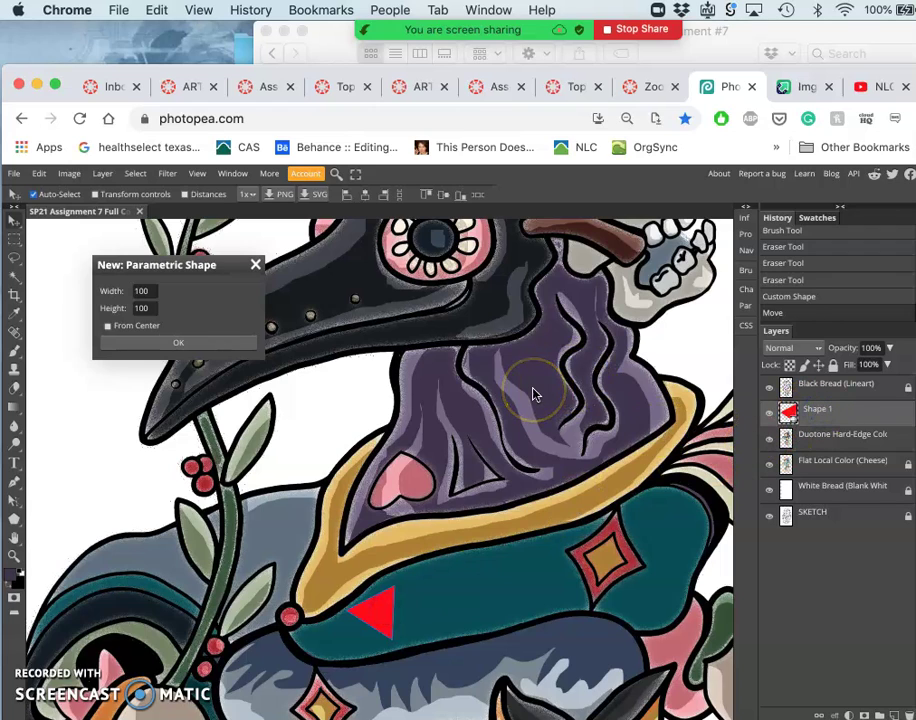
pyautogui.press('Return')
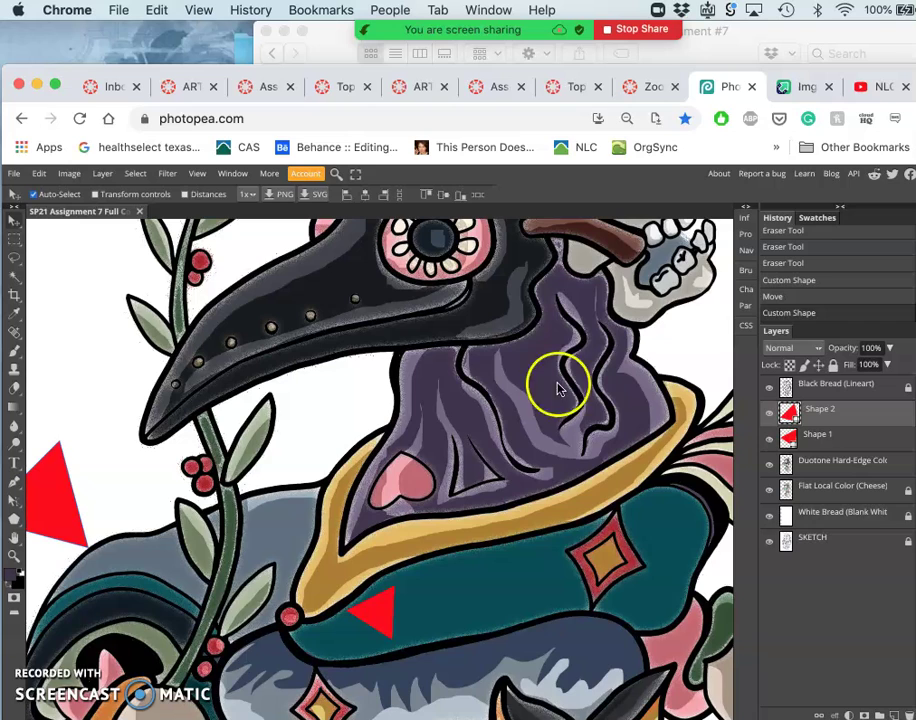
pyautogui.click(843, 420)
pyautogui.press('BackSpace')
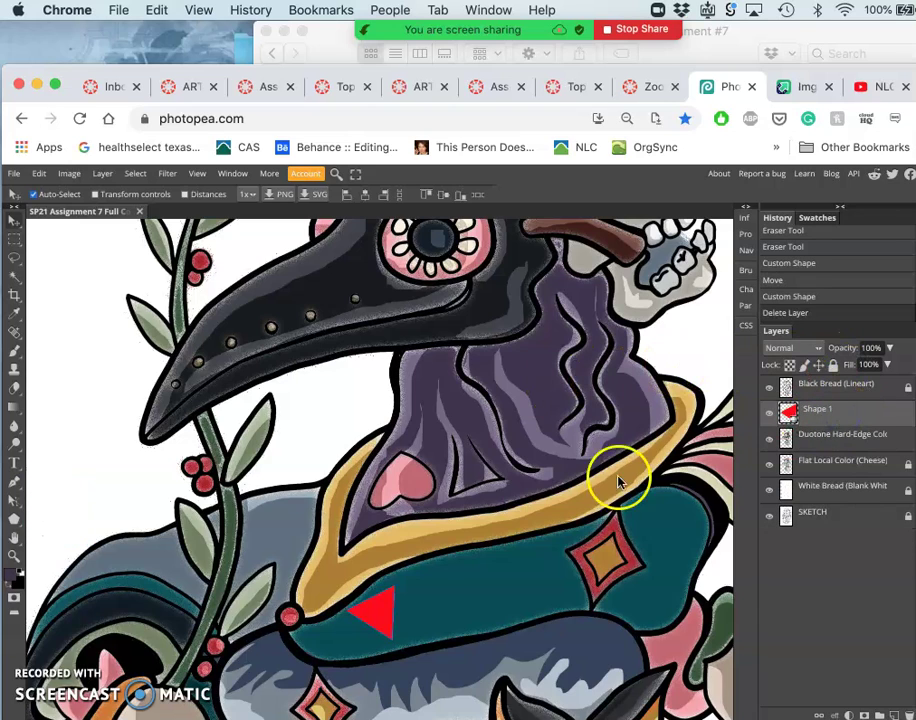
# Step: Rotate the red triangle on the teal sleeve by about -9.3°
pyautogui.press('alt+super+t')
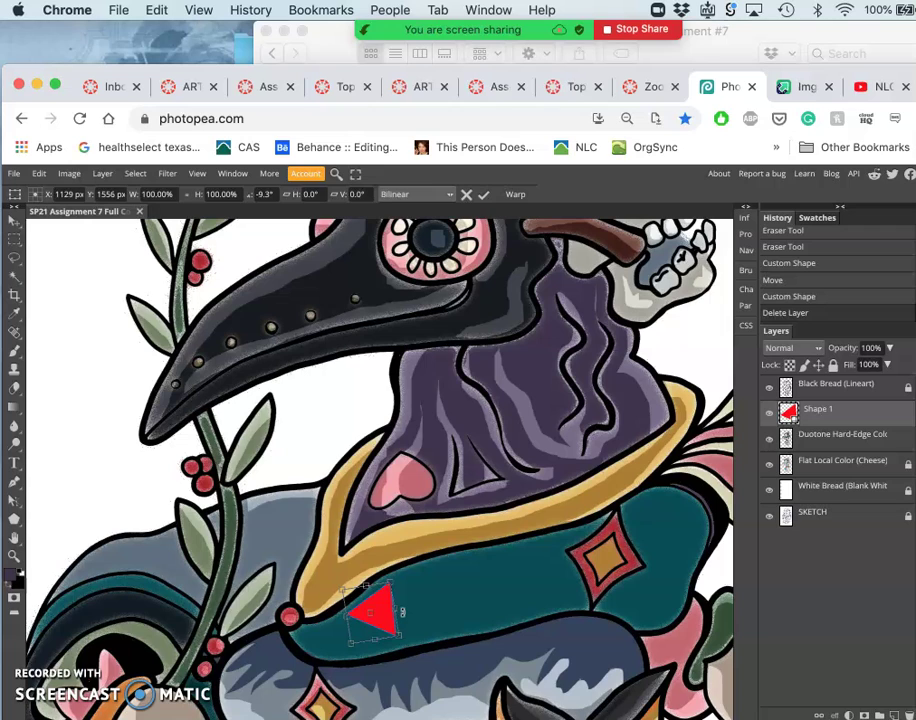
pyautogui.moveTo(401, 612); pyautogui.dragTo(401, 610)
pyautogui.press('Return')
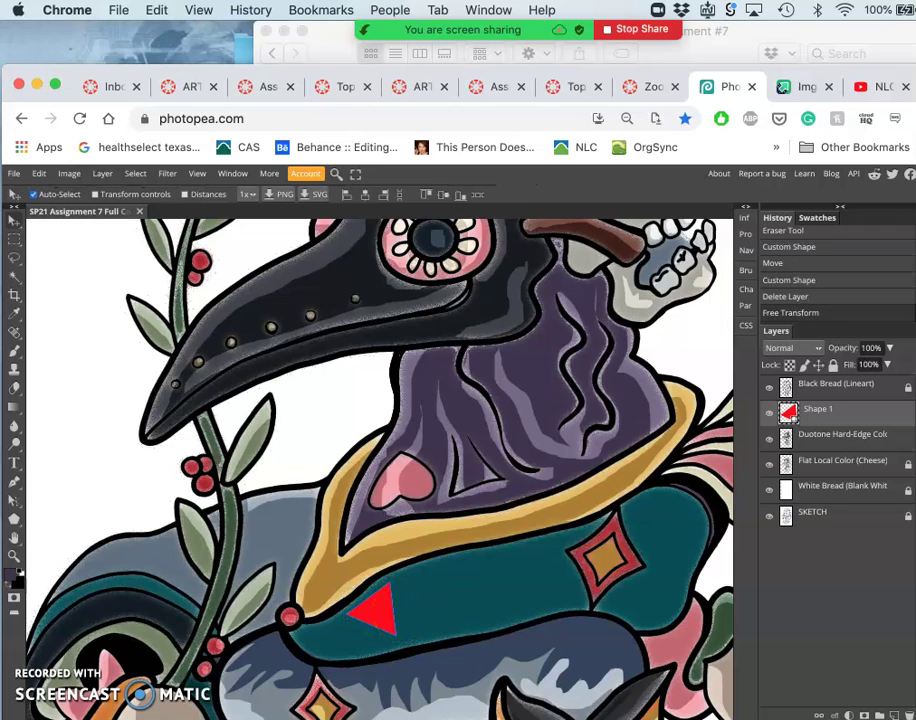
# Step: Recolor the triangle shape to the pale blue-grey 98c2c9
pyautogui.doubleClick(785, 415)
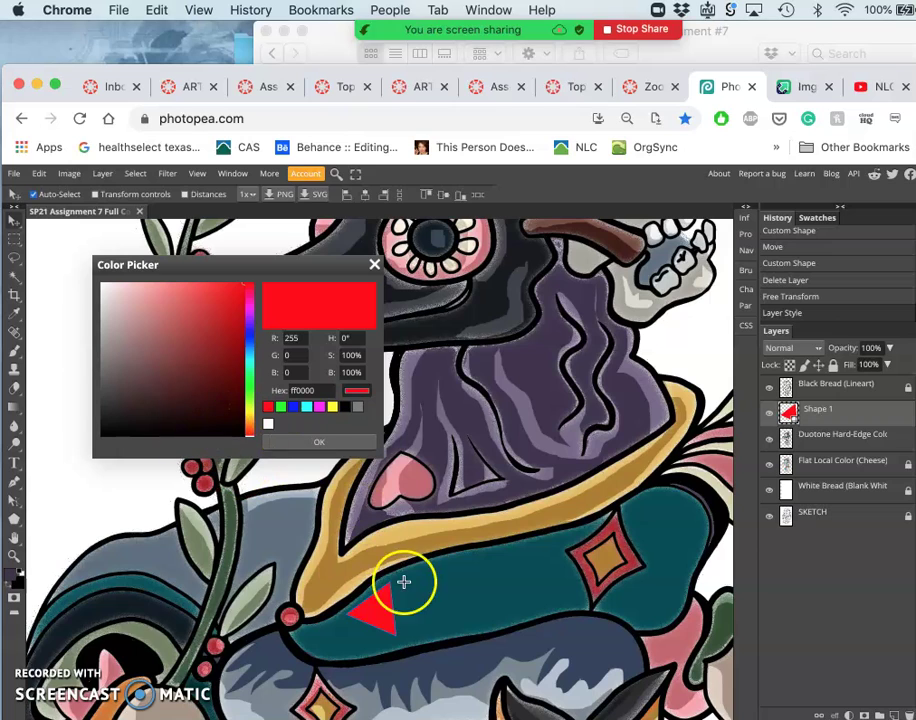
pyautogui.click(248, 355)
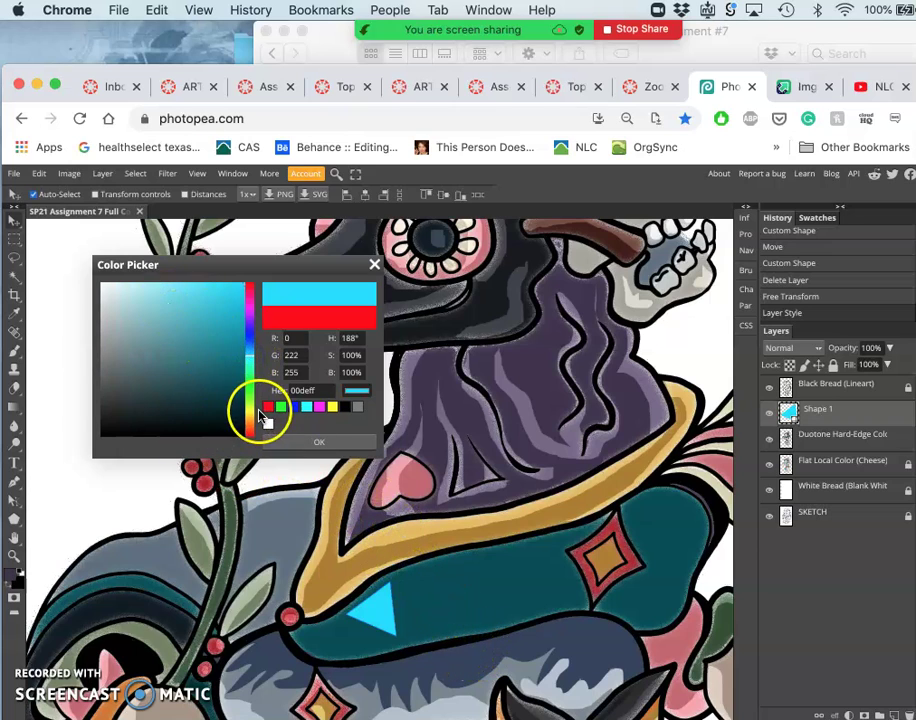
pyautogui.click(146, 299)
pyautogui.click(151, 352)
pyautogui.click(135, 317)
pyautogui.click(292, 421)
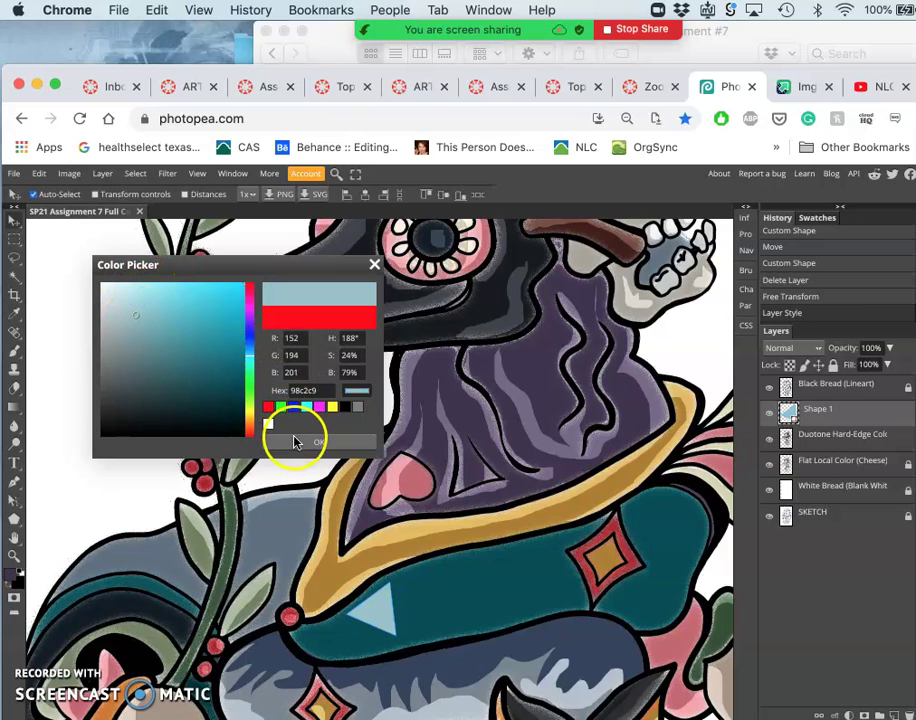
pyautogui.click(299, 440)
# Step: Rasterize the Shape 1 triangle layer
pyautogui.rightClick(377, 611)
pyautogui.click(377, 610)
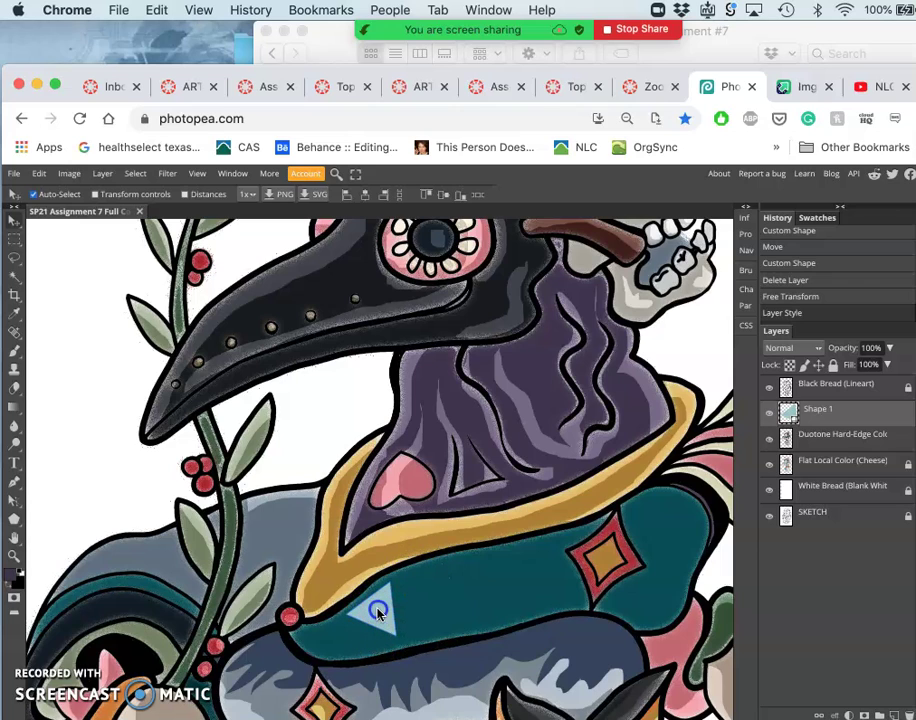
pyautogui.rightClick(835, 423)
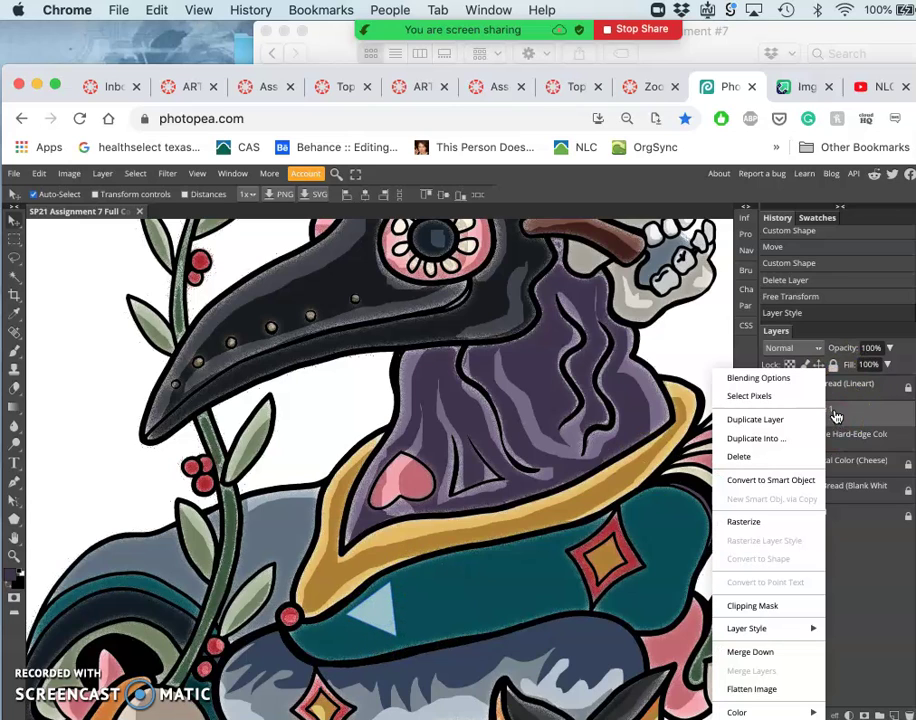
pyautogui.rightClick(846, 418)
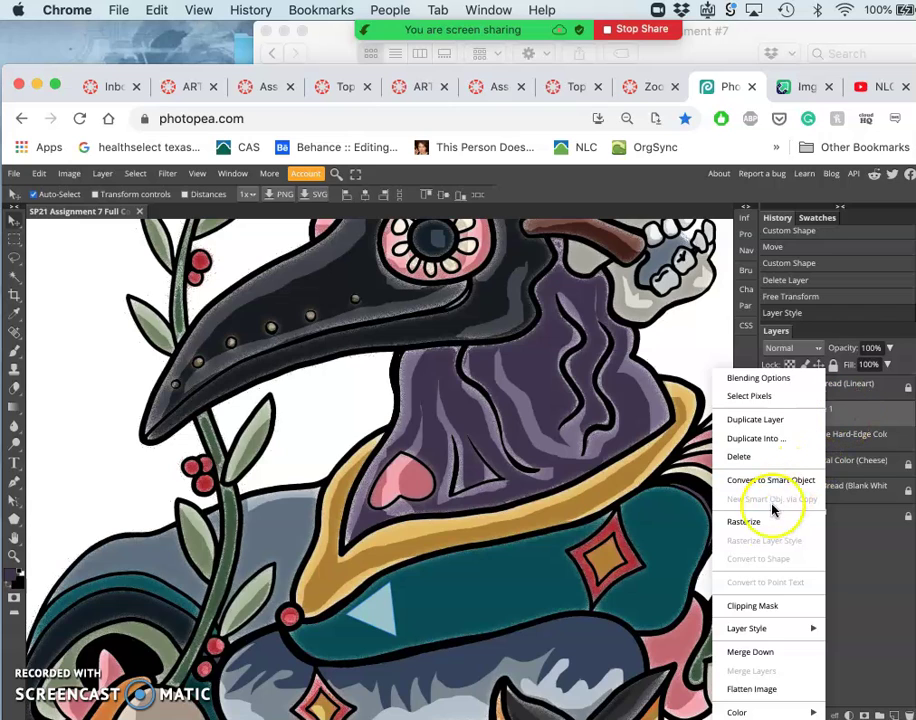
pyautogui.click(759, 523)
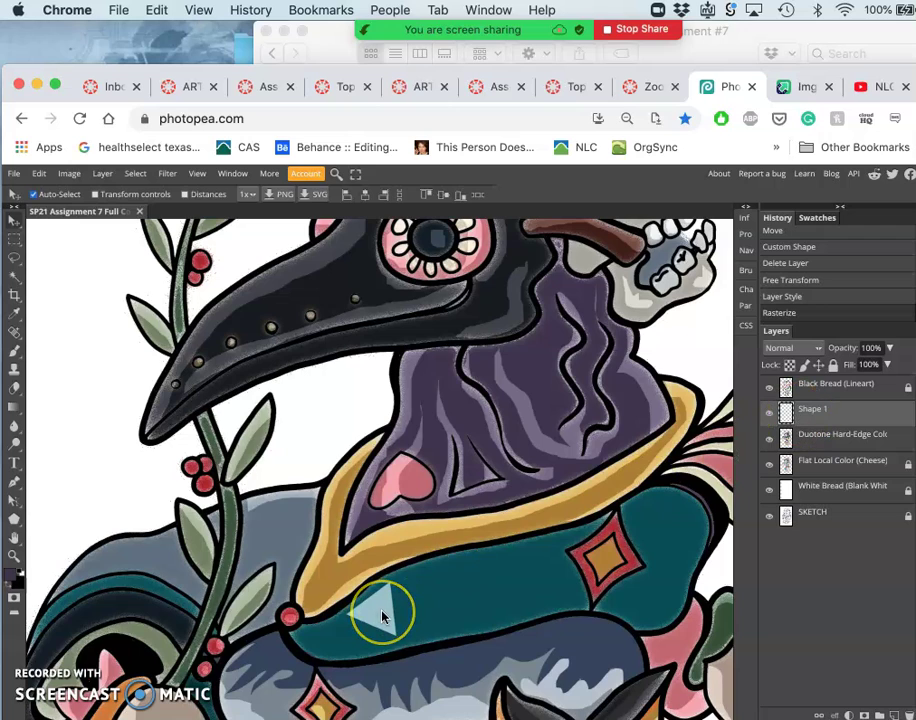
# Step: Duplicate the pale triangle, place the copy beside it along the sleeve, and rotate it so it points downward
pyautogui.press('super+j')
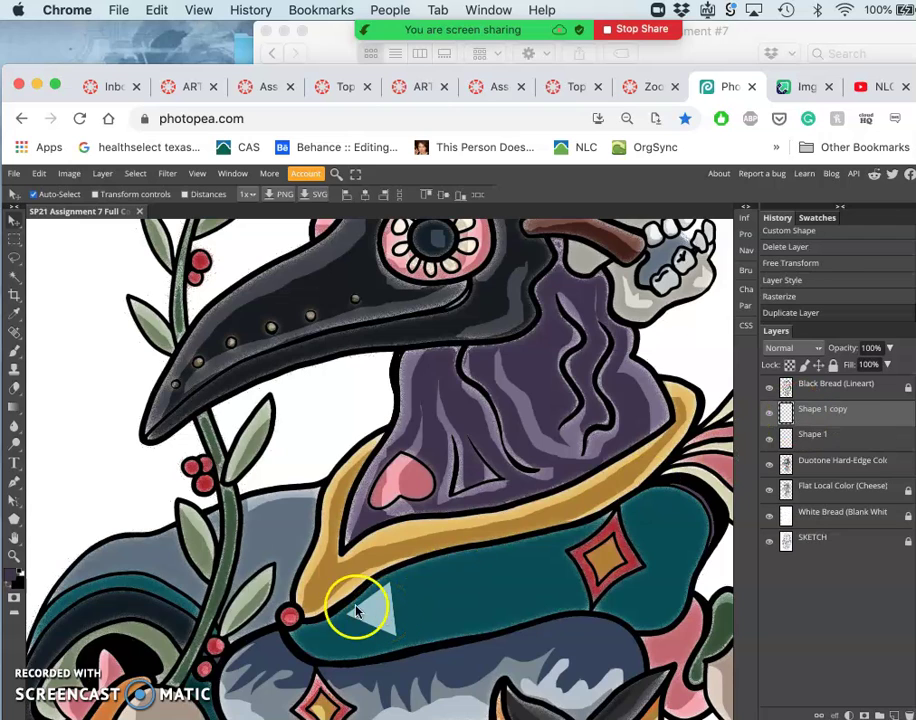
pyautogui.moveTo(387, 612); pyautogui.dragTo(435, 590)
pyautogui.press('alt+super+t')
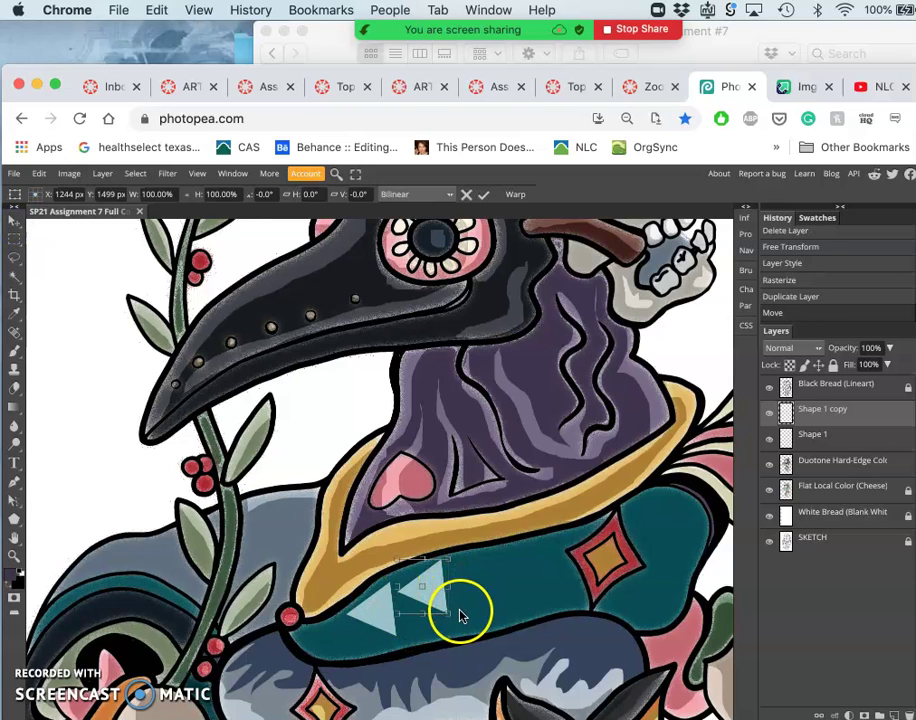
pyautogui.moveTo(457, 612); pyautogui.dragTo(476, 617)
pyautogui.press('Return')
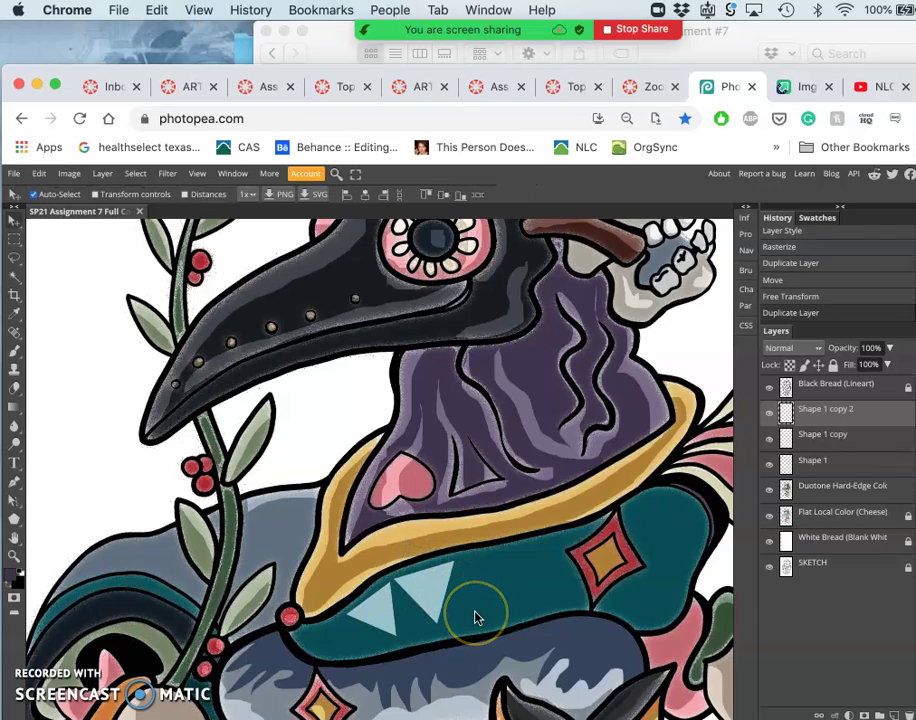
# Step: Add a third triangle further along the sleeve, widened to about 118.5% and rotated about 10.3° to follow the row
pyautogui.hotkey('ctrl', 'alt', 't')
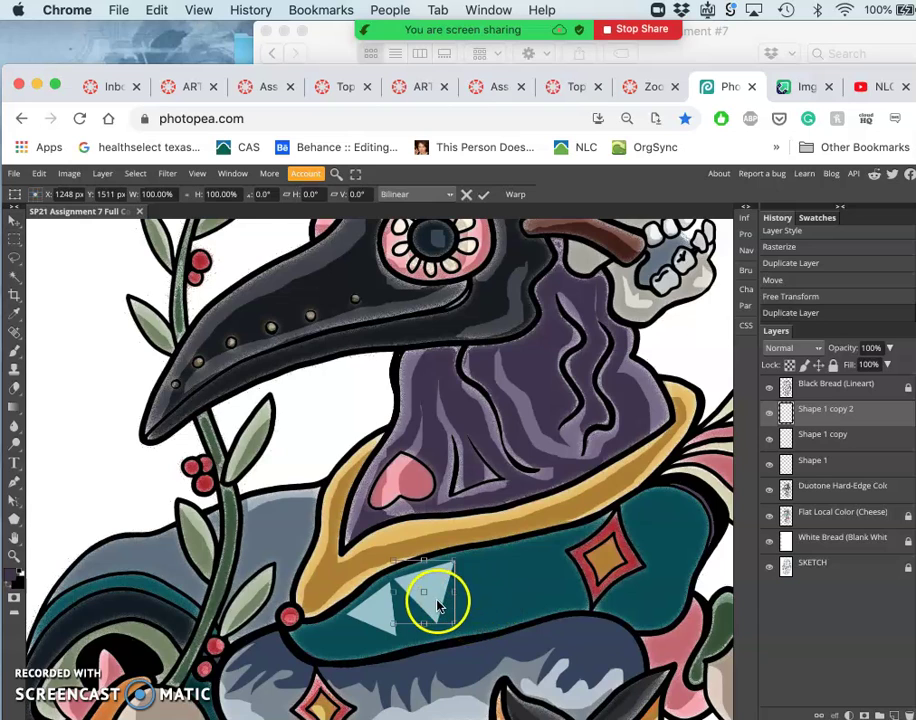
pyautogui.moveTo(432, 598); pyautogui.dragTo(515, 588)
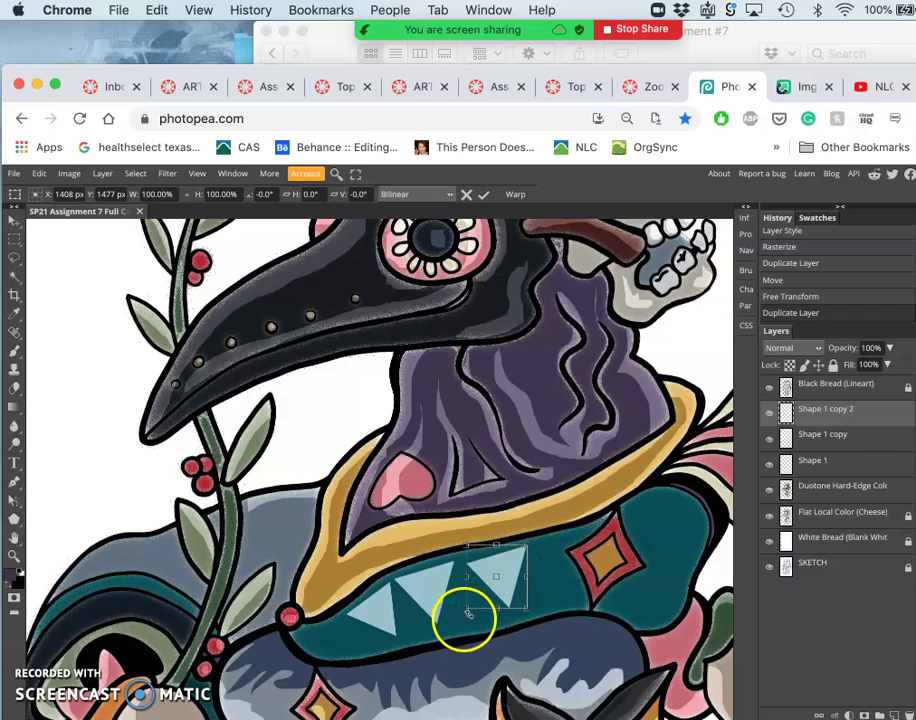
pyautogui.moveTo(466, 624); pyautogui.dragTo(476, 622)
pyautogui.moveTo(535, 606); pyautogui.dragTo(547, 607)
pyautogui.moveTo(557, 545); pyautogui.dragTo(506, 572)
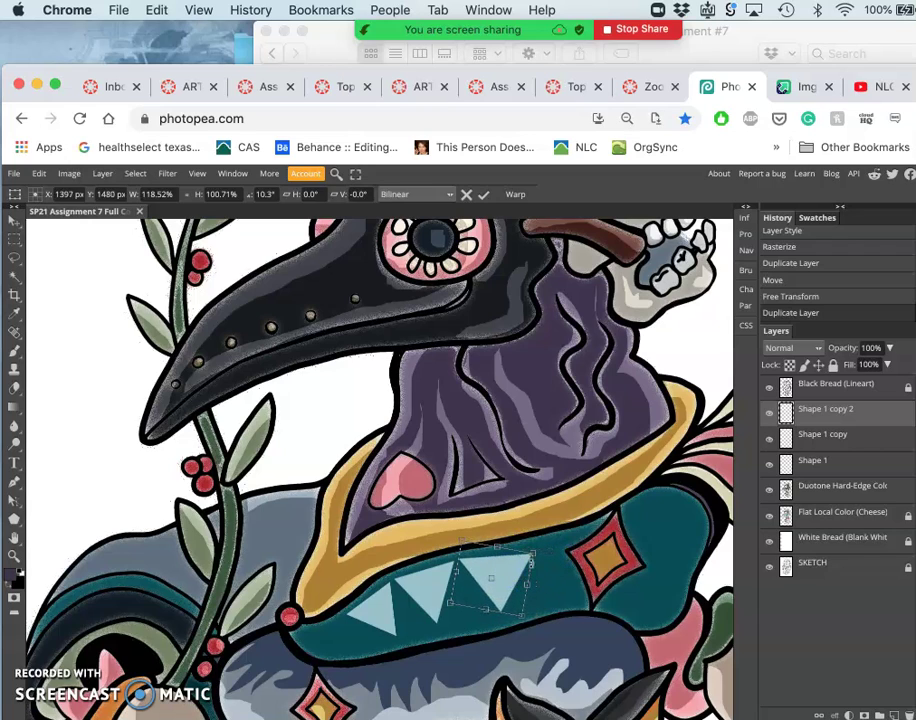
pyautogui.press('Return')
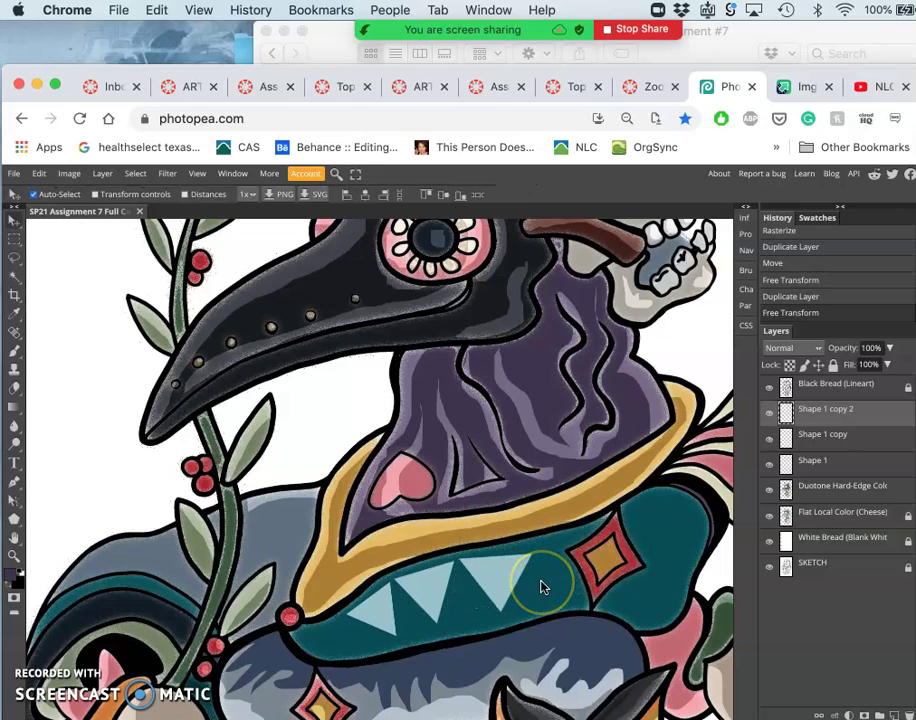
# Step: Duplicate the third triangle and move the copy along the sleeve so it overlaps the red diamond
pyautogui.press('super+j')
pyautogui.press('super+t')
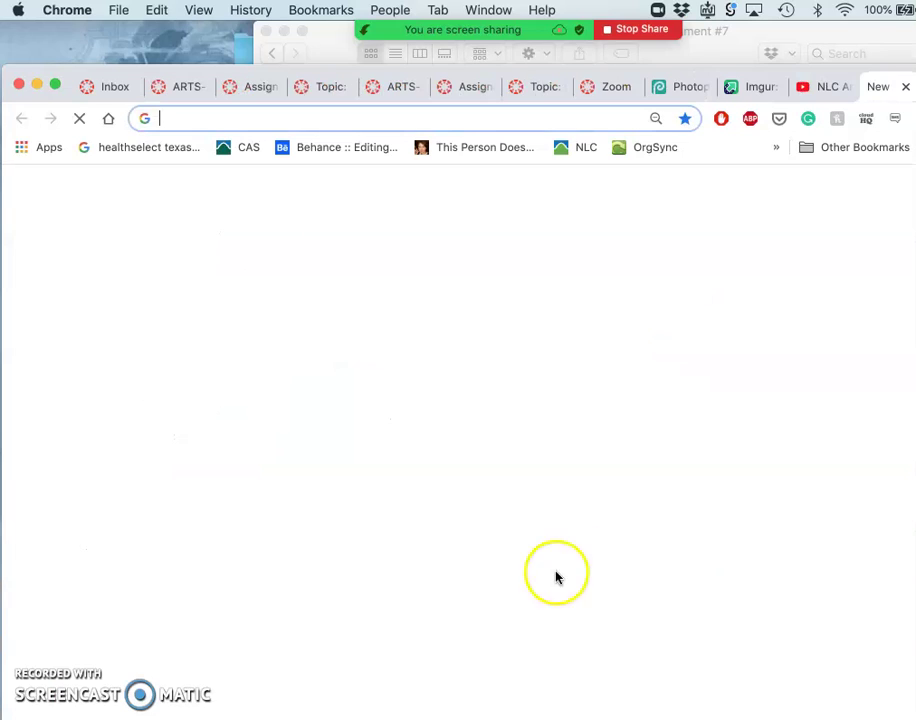
pyautogui.click(906, 88)
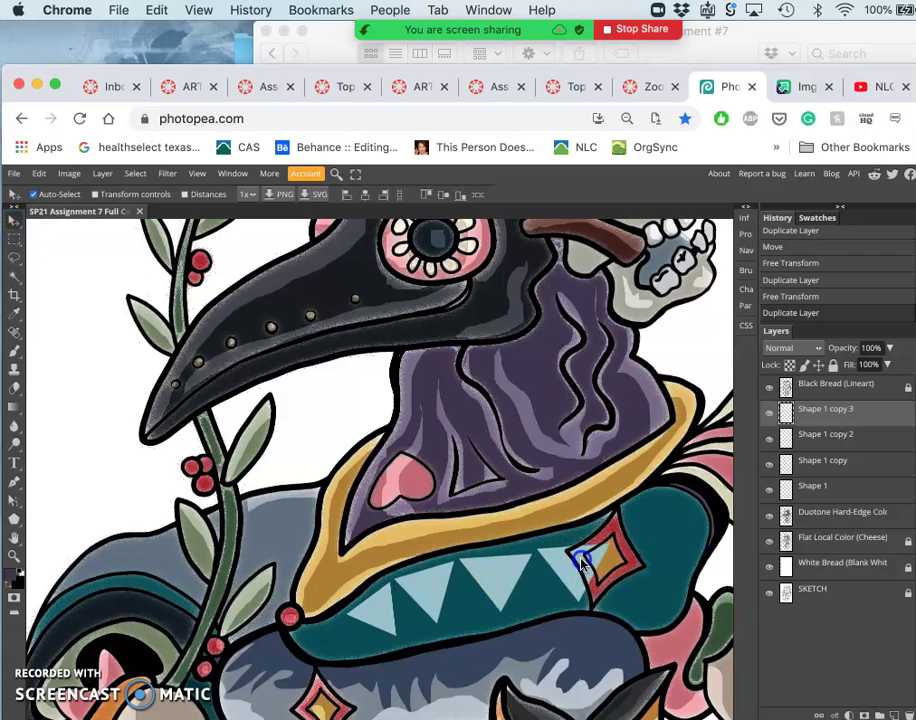
pyautogui.moveTo(582, 562)
pyautogui.mouseDown()
pyautogui.moveTo(579, 553)
pyautogui.moveTo(578, 566)
pyautogui.mouseUp()
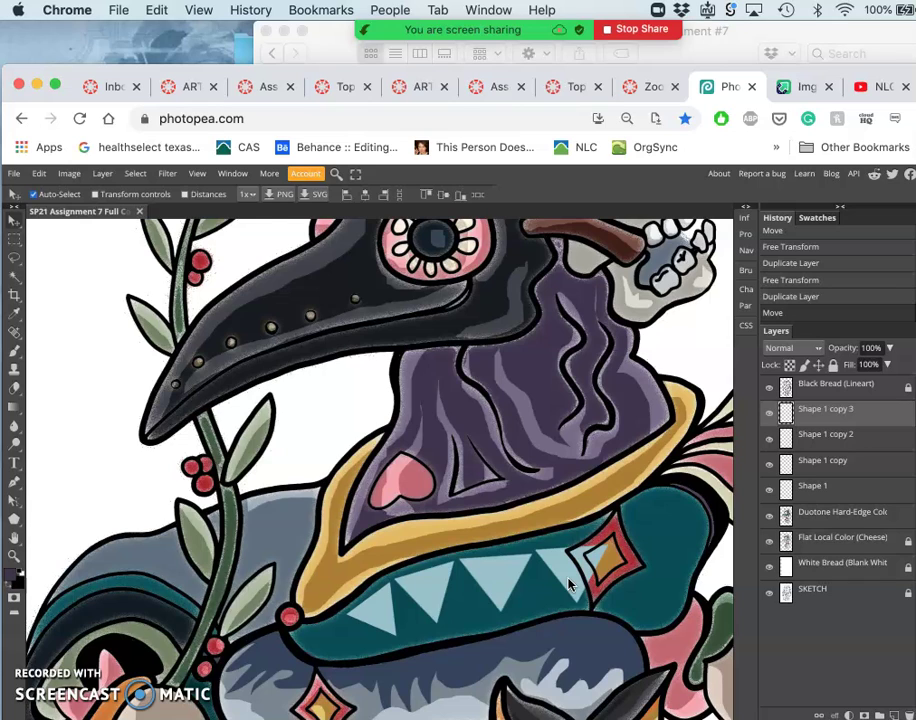
# Step: Rotate the fourth triangle by -12° and nudge it up beside the collar to align with the row
pyautogui.press('super+t')
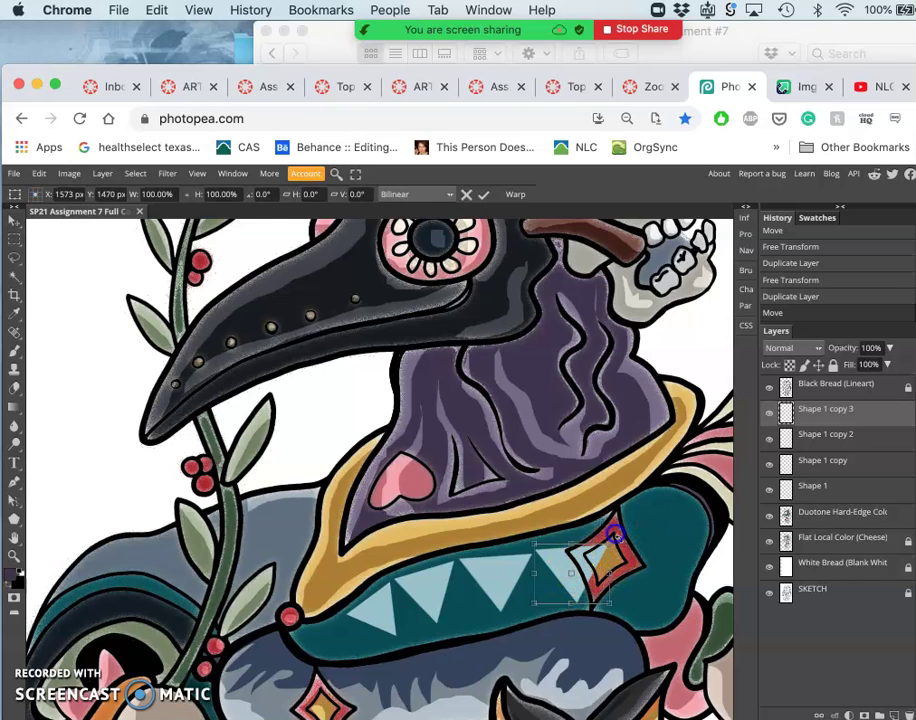
pyautogui.moveTo(614, 534); pyautogui.dragTo(610, 529)
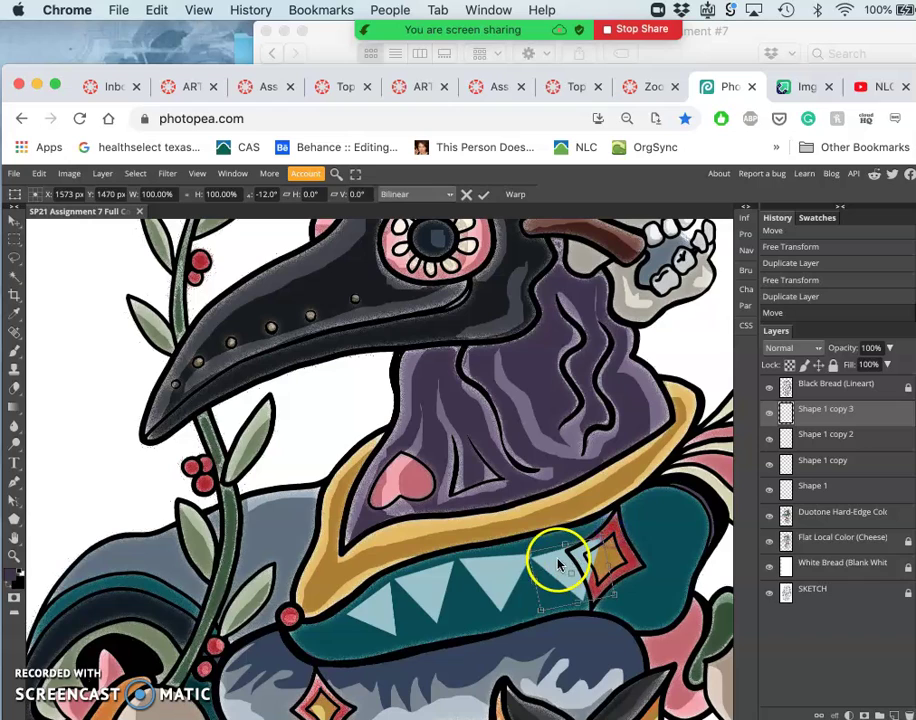
pyautogui.moveTo(558, 559); pyautogui.dragTo(562, 552)
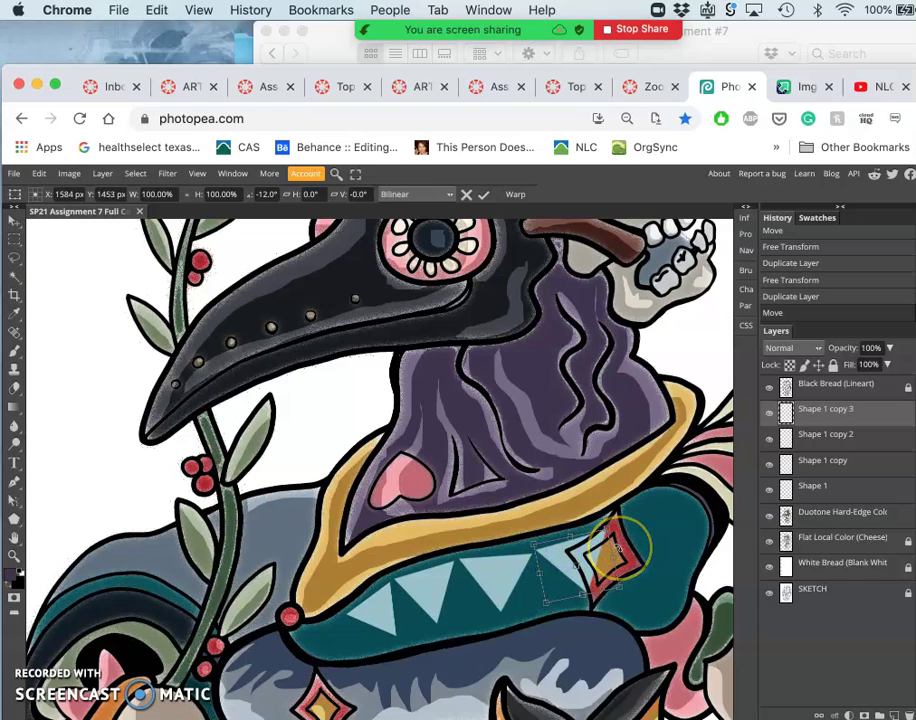
pyautogui.press('Return')
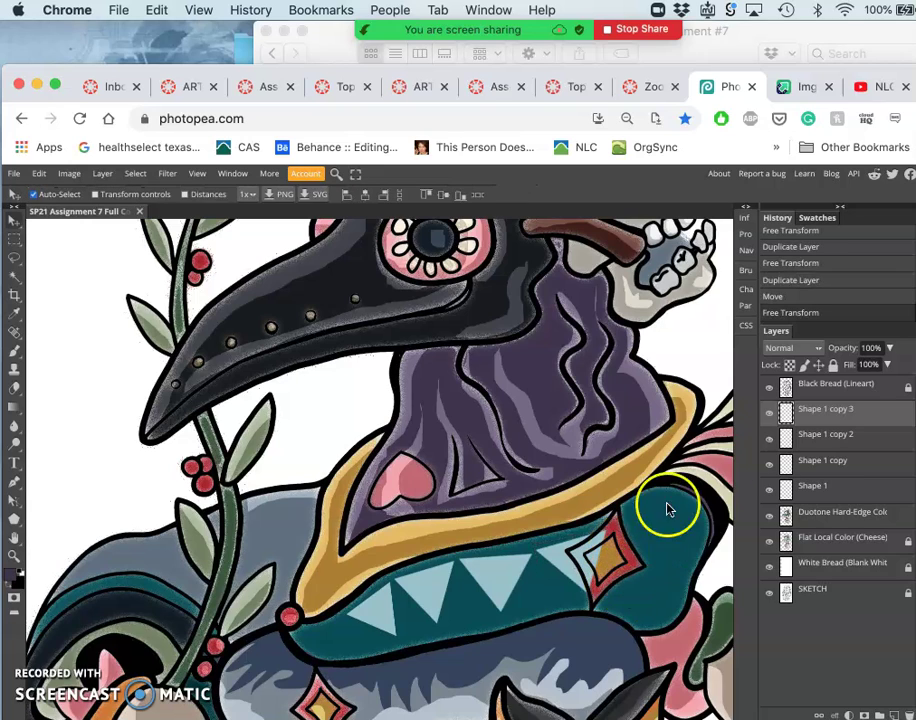
# Step: Merge the four triangle layers, Shape 1 through Shape 1 copy 3, into one layer
pyautogui.keyDown('shift'); pyautogui.click(825, 489); pyautogui.keyUp('shift')
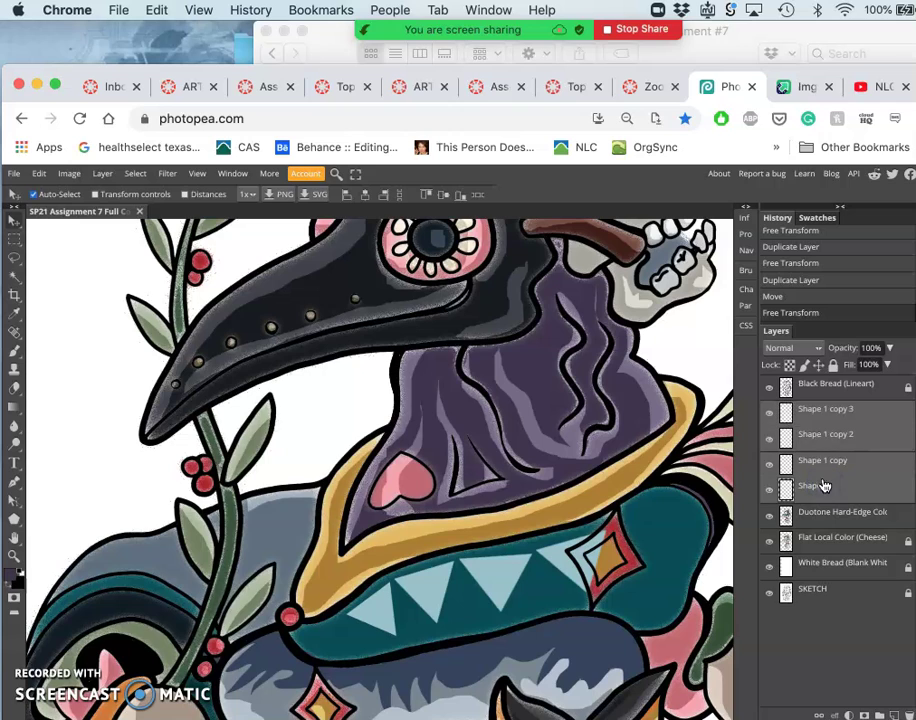
pyautogui.click(102, 173)
pyautogui.click(125, 546)
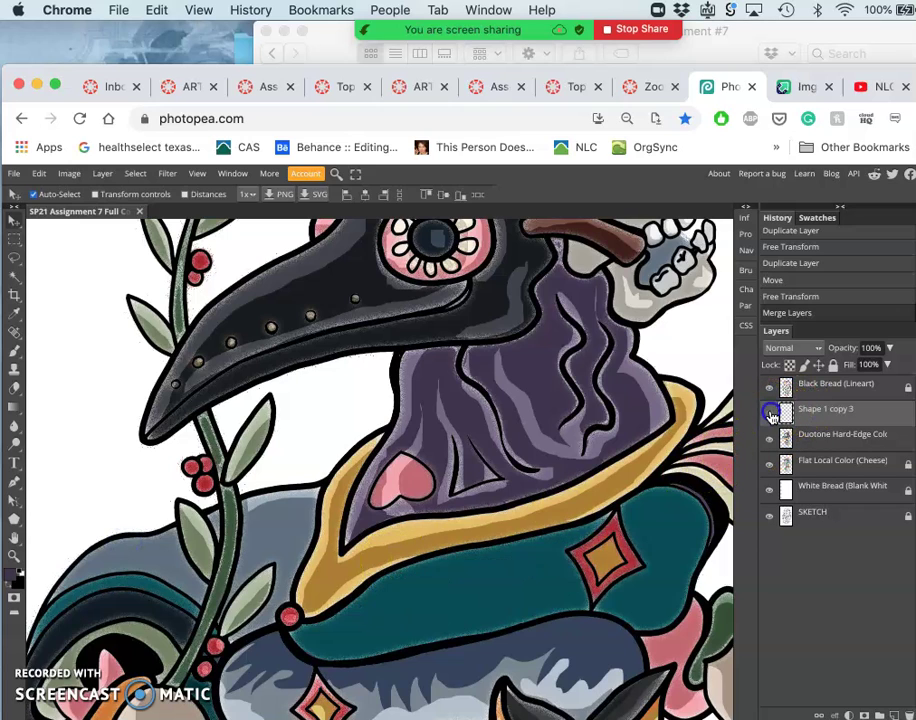
# Step: Select all four pale triangles at once with the Magic Wand, with Contiguous turned off
pyautogui.click(14, 282)
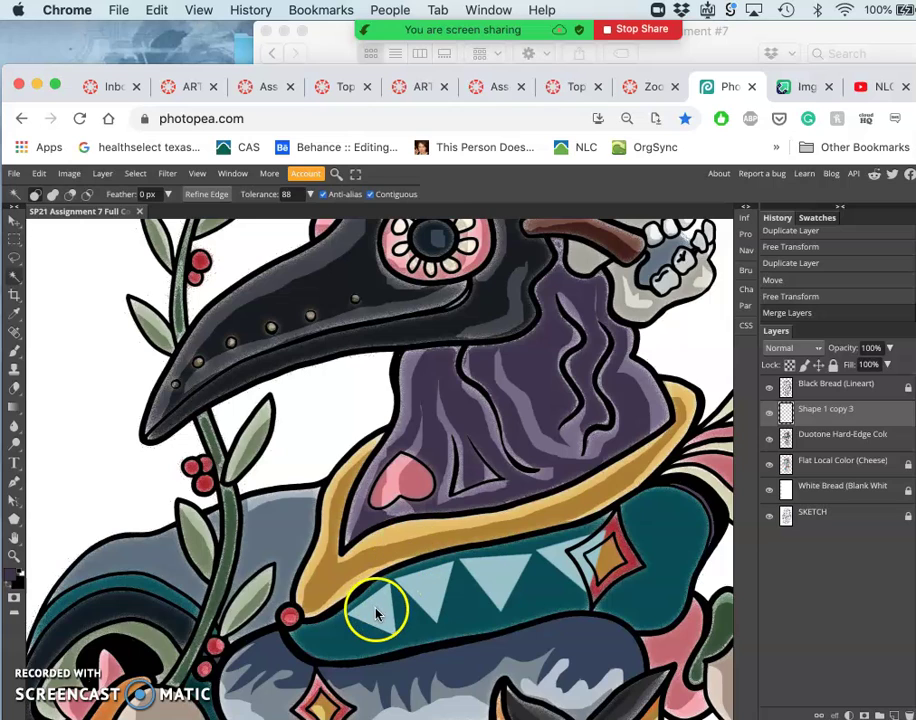
pyautogui.click(371, 195)
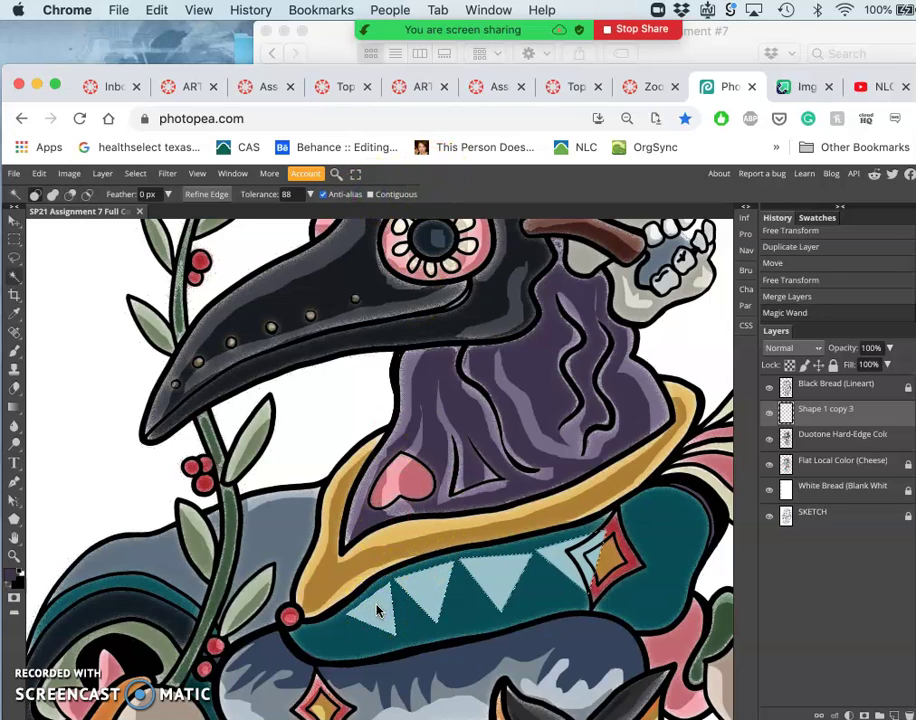
pyautogui.click(454, 605)
# Step: Clear the selected pale triangles from the merged Shape 1 copy 3 layer, keeping their outlines selected
pyautogui.moveTo(781, 450); pyautogui.dragTo(773, 420)
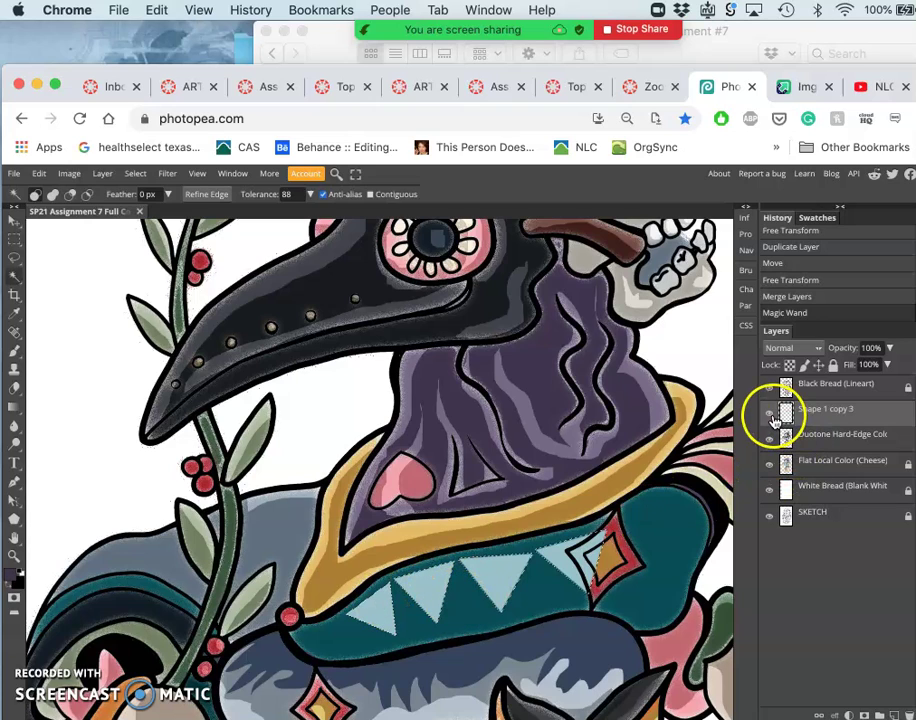
pyautogui.click(823, 417)
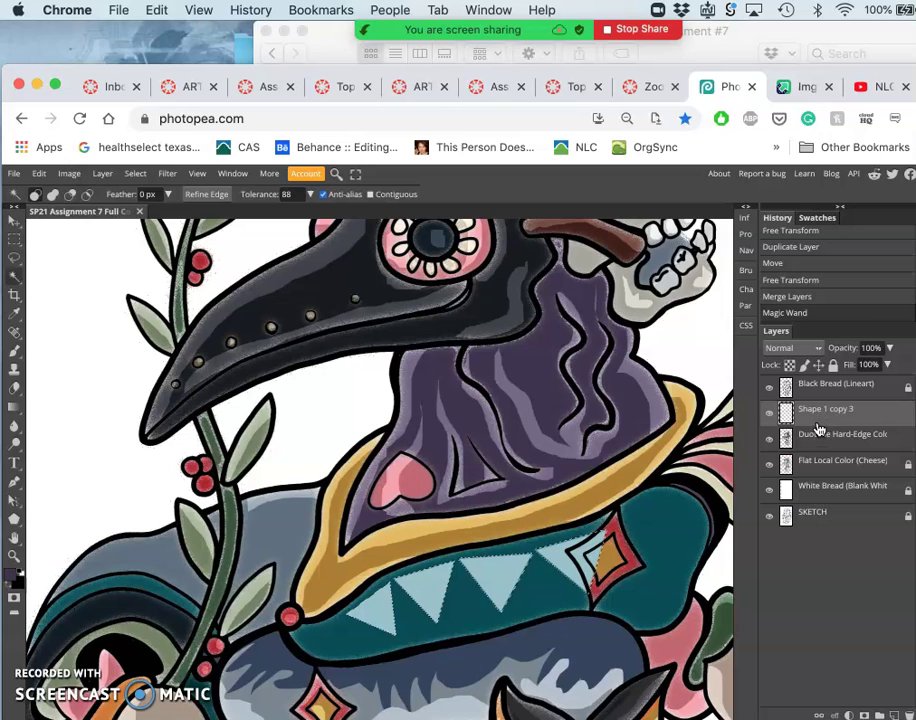
pyautogui.click(818, 440)
pyautogui.press('Delete')
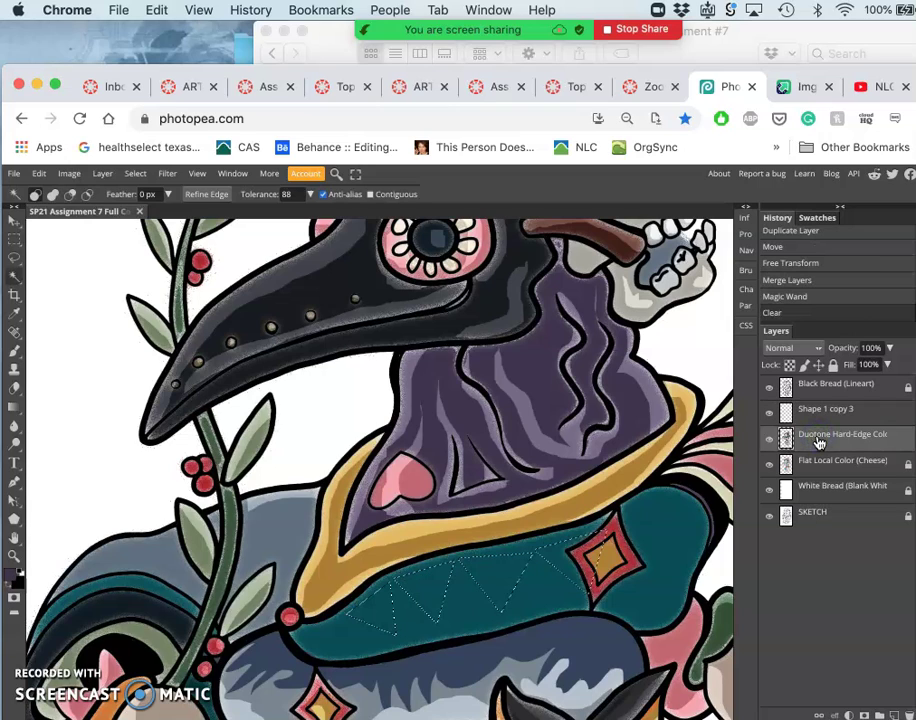
# Step: Cut the selected triangles out of the Duotone Hard-Edge layer, deselect, and delete the emptied Shape 1 copy 3 layer
pyautogui.click(818, 441)
pyautogui.press('Delete')
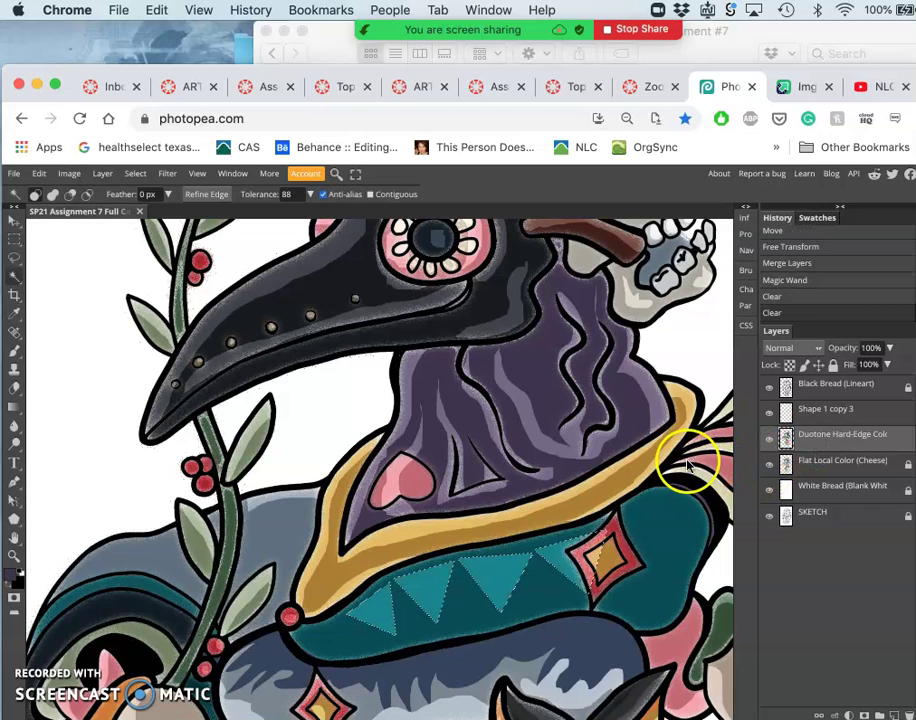
pyautogui.hotkey('ctrl', 'd')
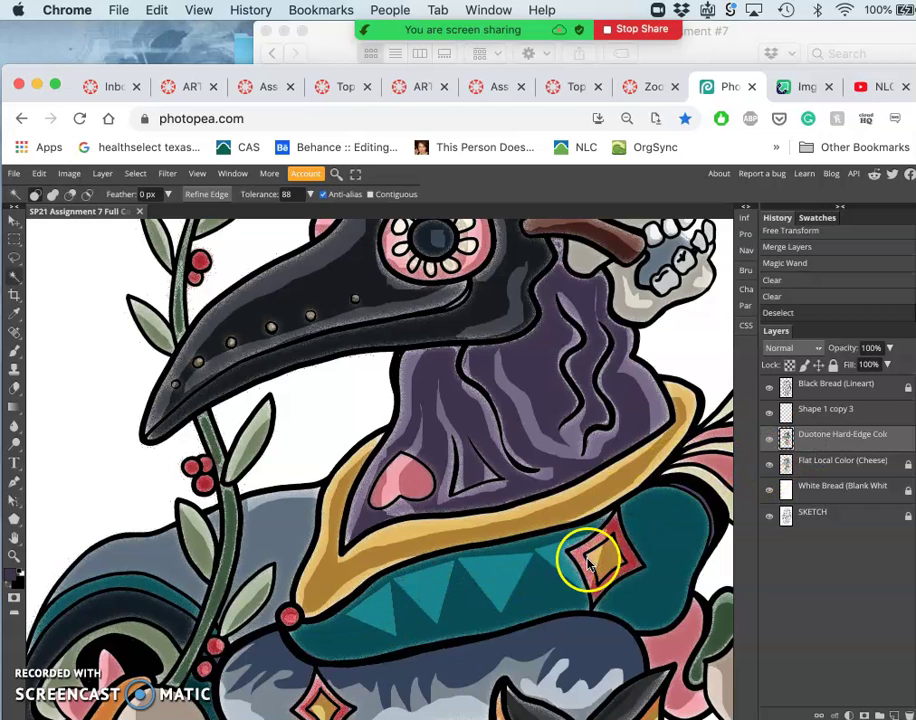
pyautogui.click(848, 413)
pyautogui.press('Delete')
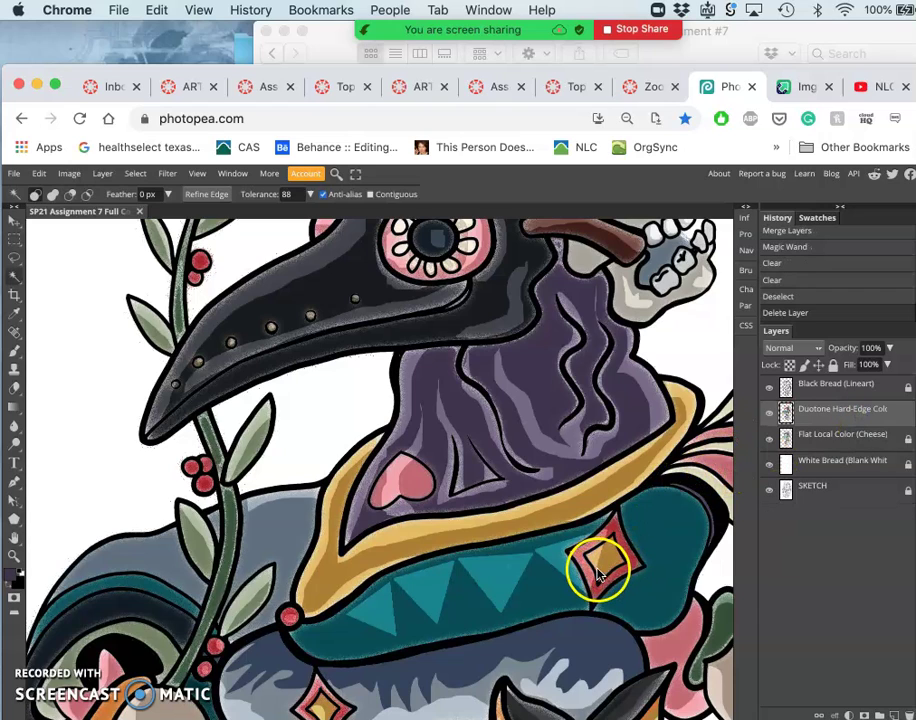
# Step: Undo the layer deletion, the deselection and the triangle cut in the Duotone Hard-Edge layer
pyautogui.press('super+z')
pyautogui.press('super+z')
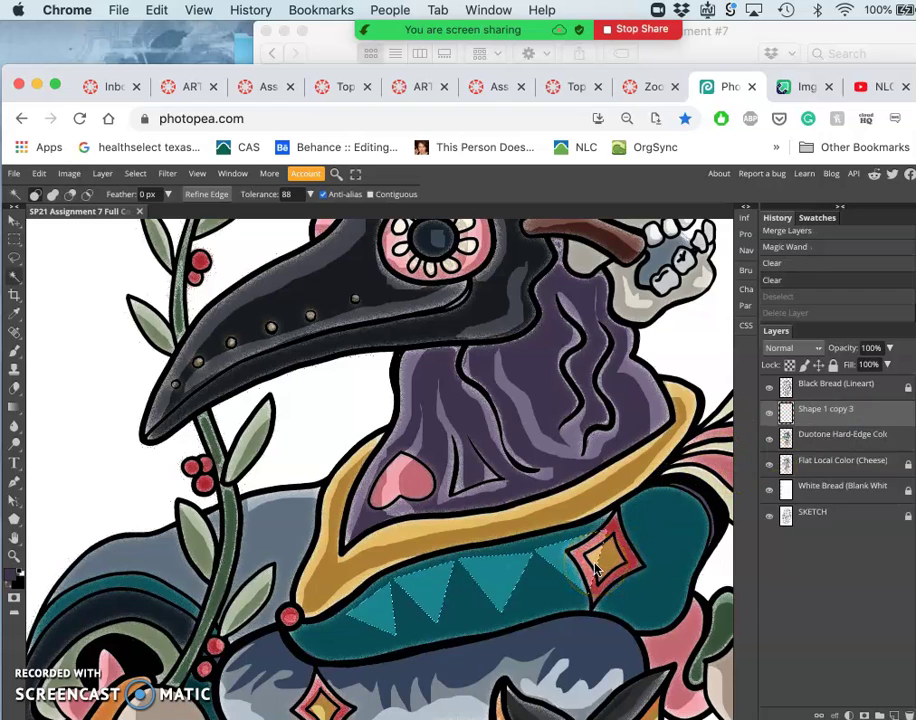
pyautogui.press('super+z')
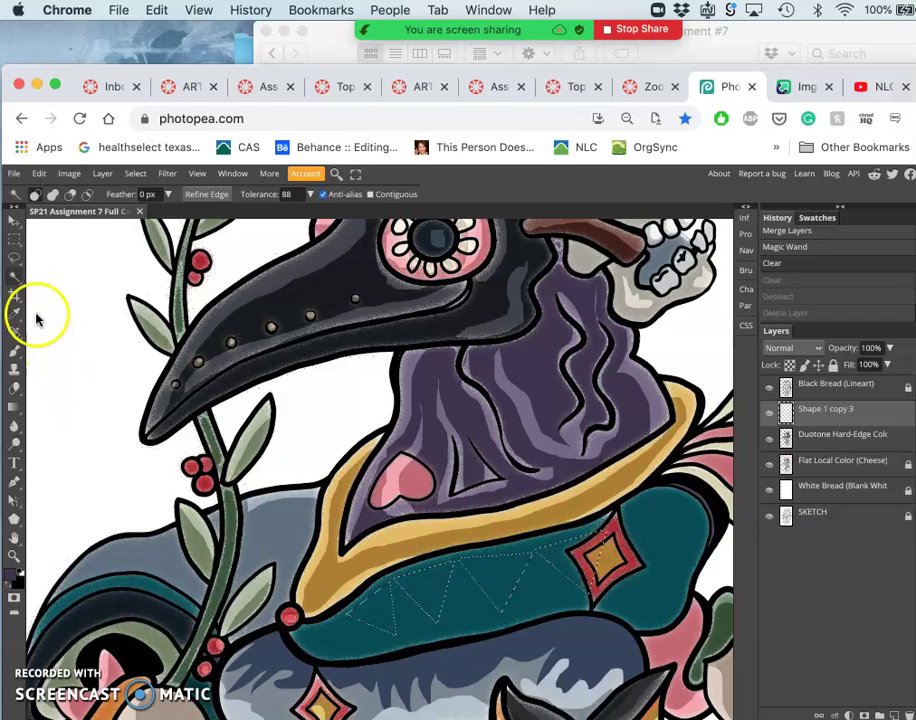
# Step: Subtract the part overlapping the red diamond from the triangle selection with the Lasso
pyautogui.click(13, 264)
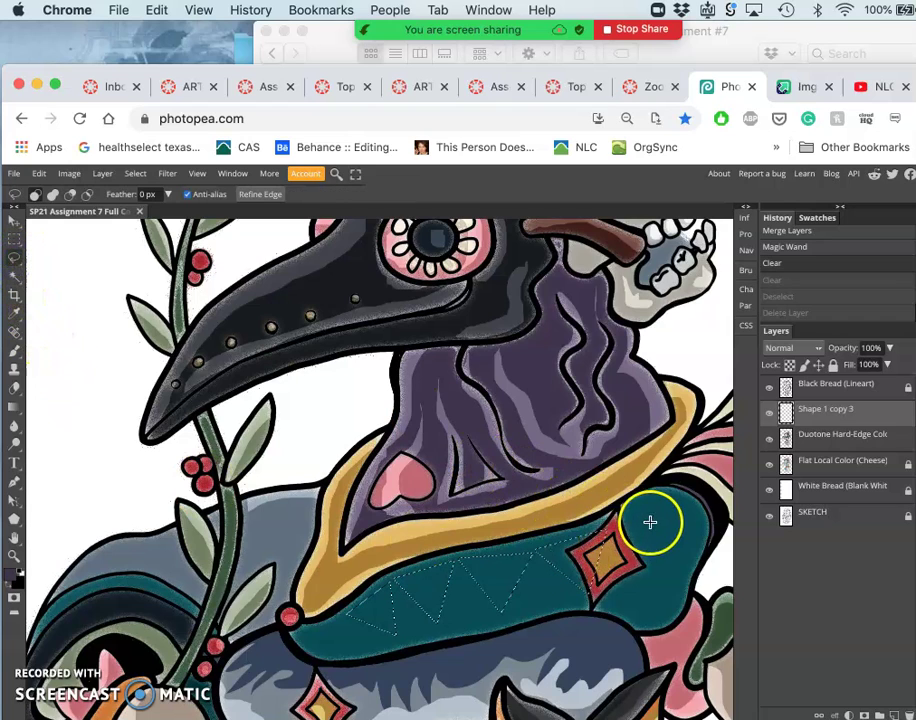
pyautogui.moveTo(612, 526); pyautogui.dragTo(612, 526)
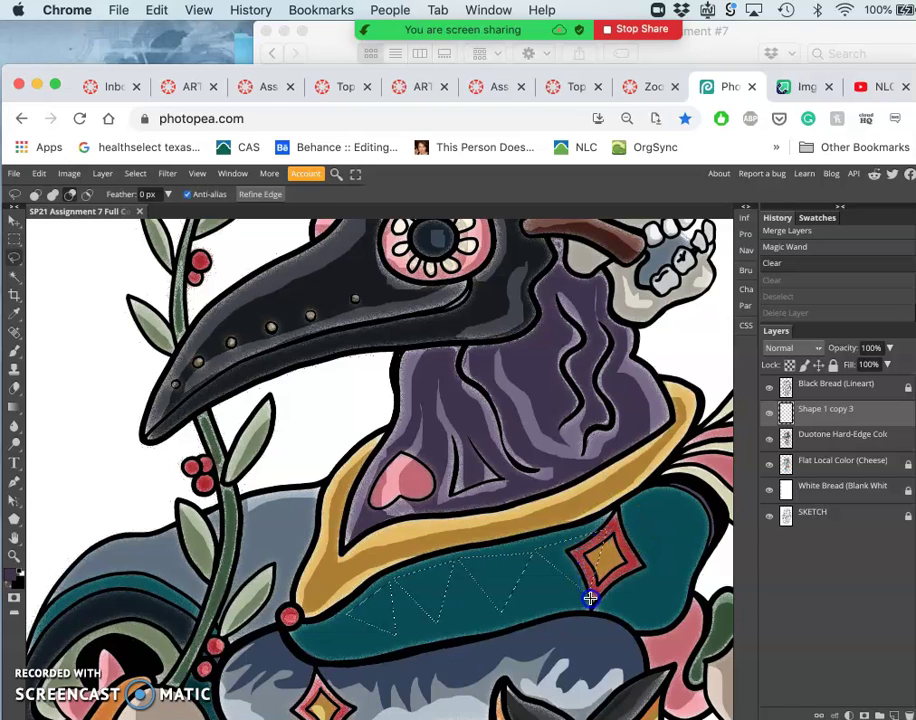
pyautogui.click(623, 540)
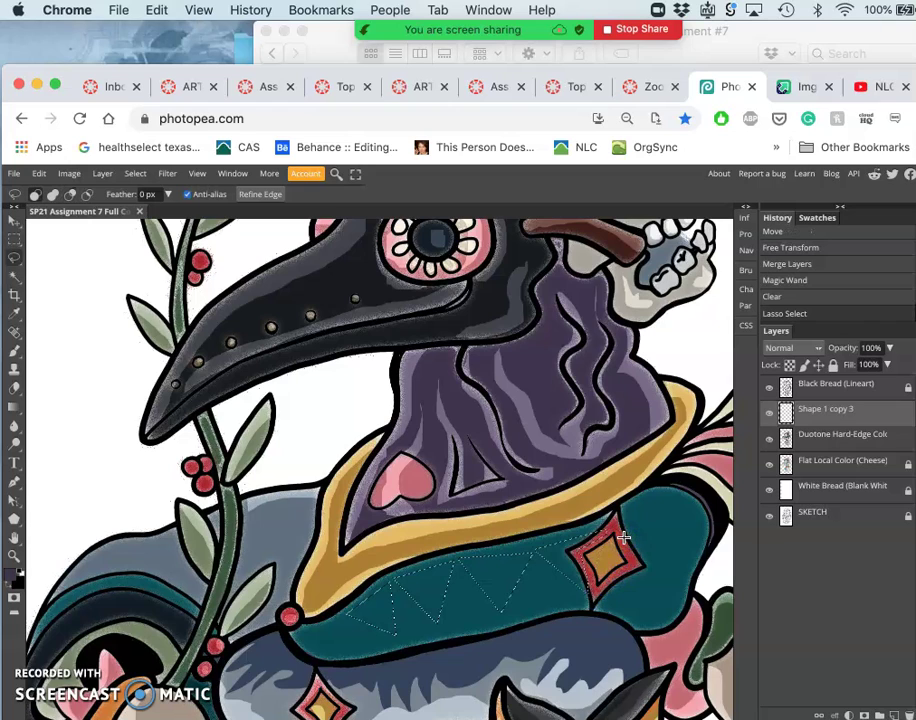
# Step: Clear the selected triangles from the Duotone Hard-Edge layer and deselect
pyautogui.click(833, 436)
pyautogui.press('Delete')
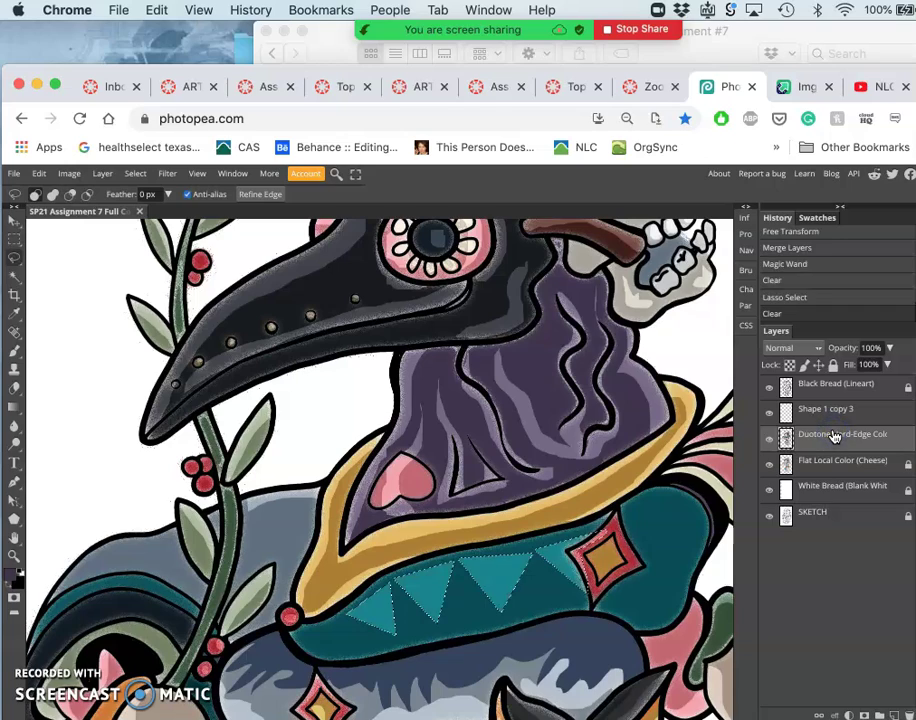
pyautogui.click(726, 550)
pyautogui.click(669, 528)
pyautogui.click(608, 545)
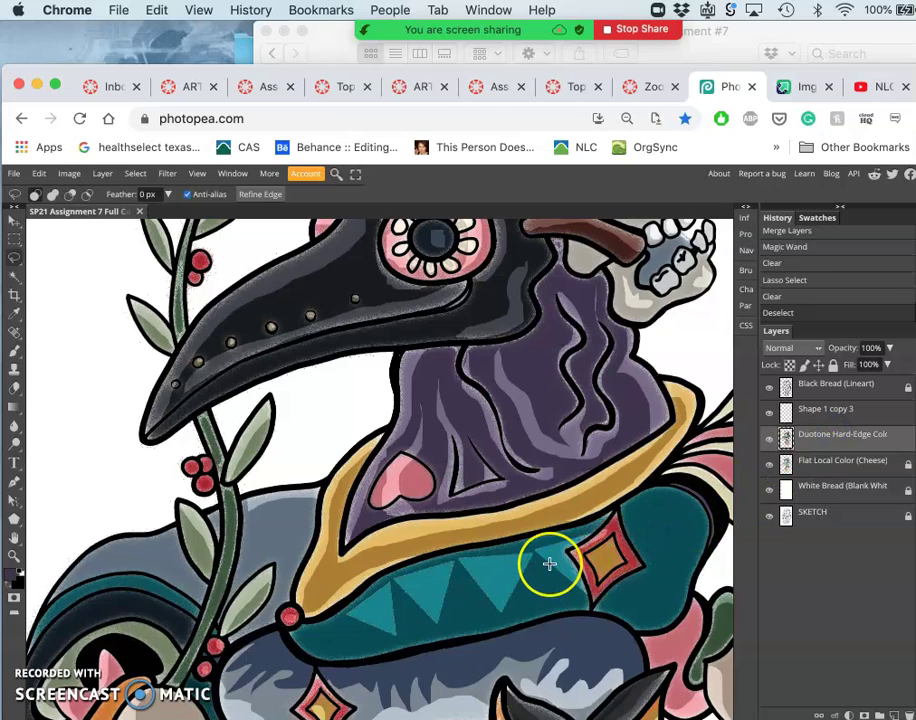
# Step: Draw a small red three-sided polygon on the lower sleeve, near the third and fourth pale triangles
pyautogui.hscroll(3, 548, 562)
pyautogui.scroll(-1, 548, 562)
pyautogui.hscroll(2, 549, 563)
pyautogui.scroll(1, 549, 563)
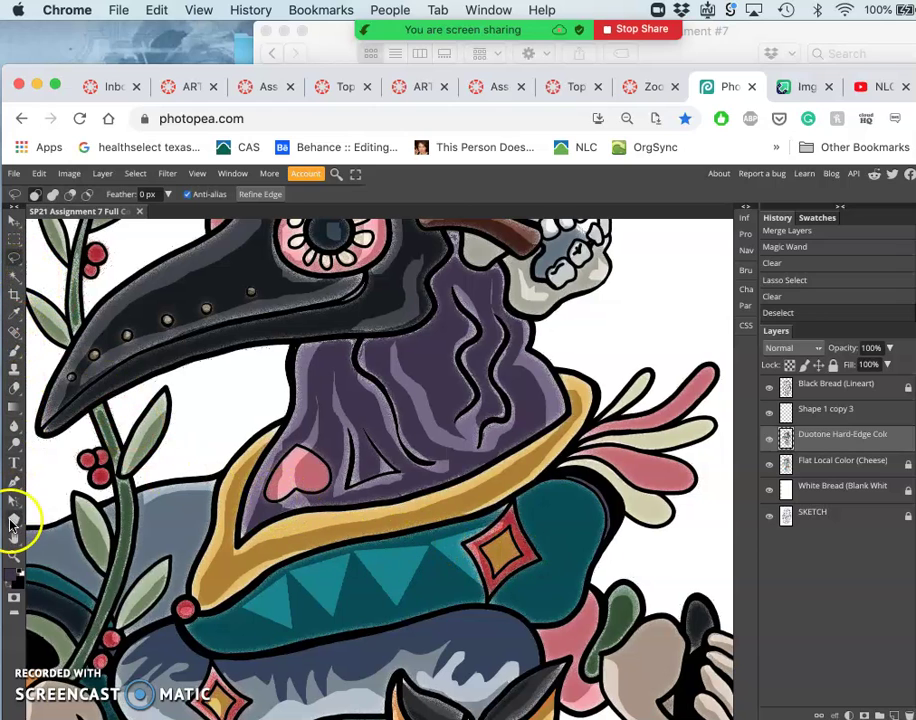
pyautogui.click(14, 519)
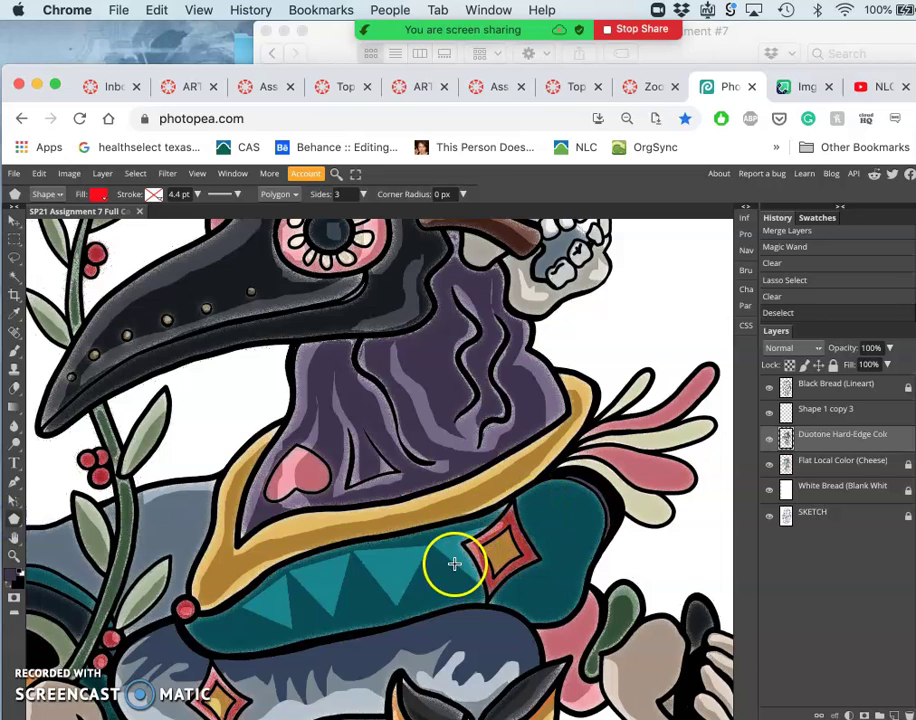
pyautogui.click(420, 598)
pyautogui.moveTo(430, 571); pyautogui.dragTo(421, 574)
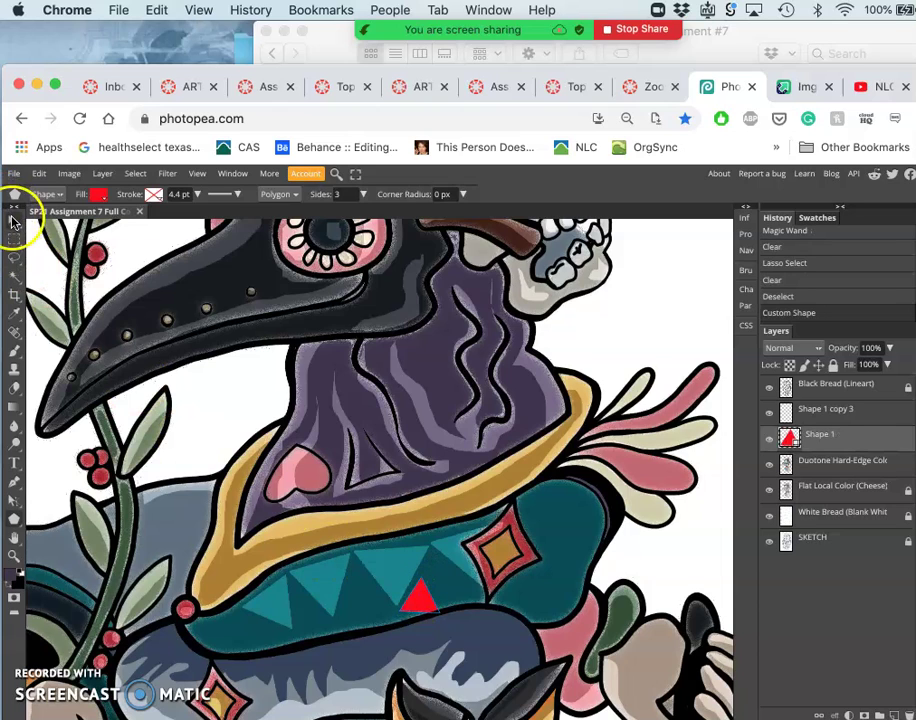
# Step: Move the red triangle into the gap between the third and fourth pale triangles and rotate it about -9.8°
pyautogui.click(13, 220)
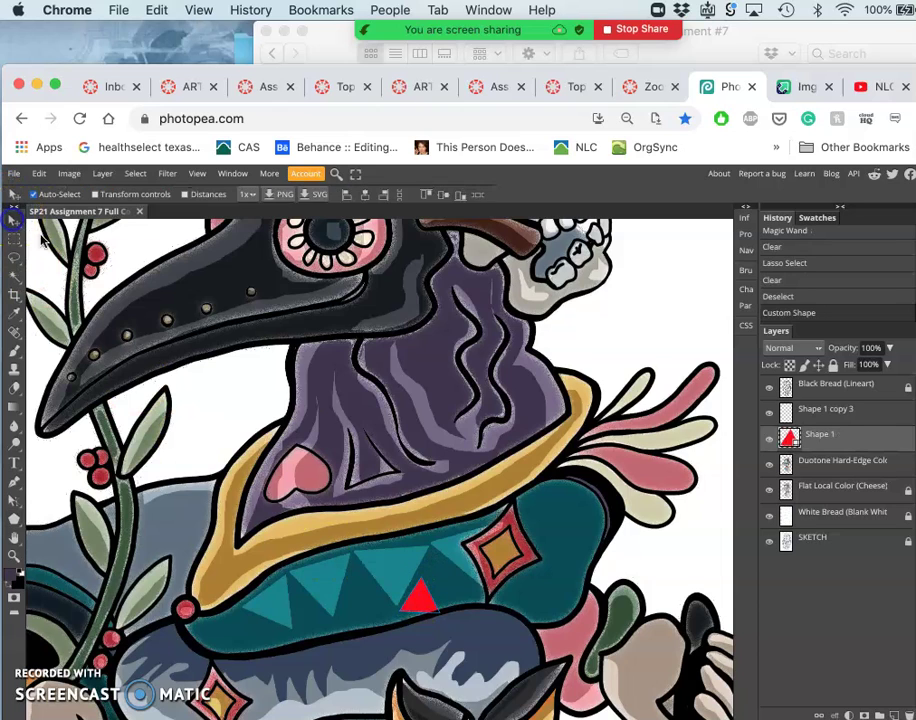
pyautogui.click(437, 588)
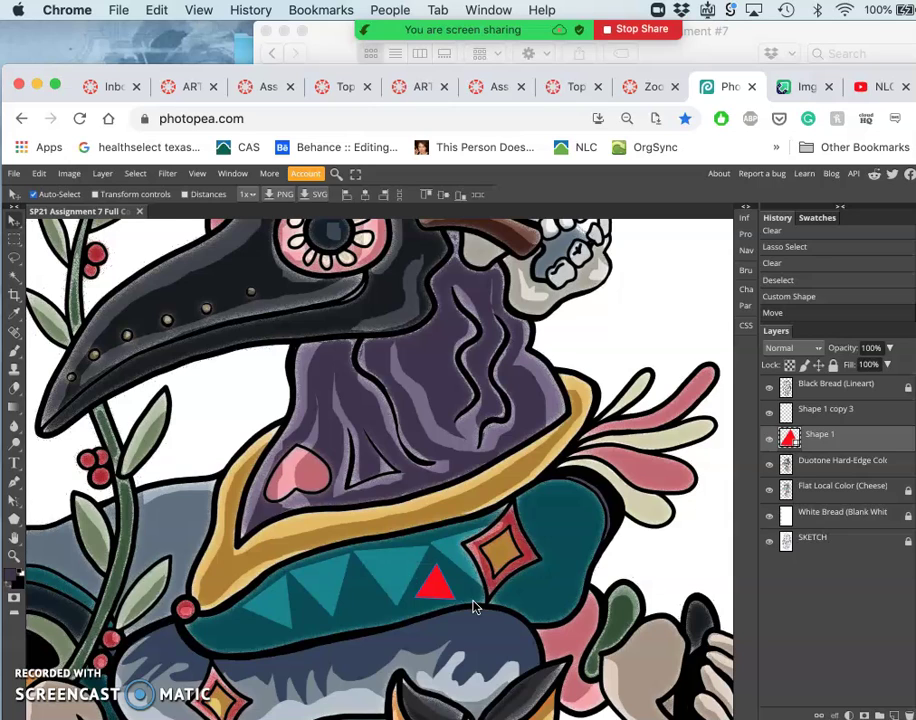
pyautogui.hotkey('alt', 'ctrl', 't')
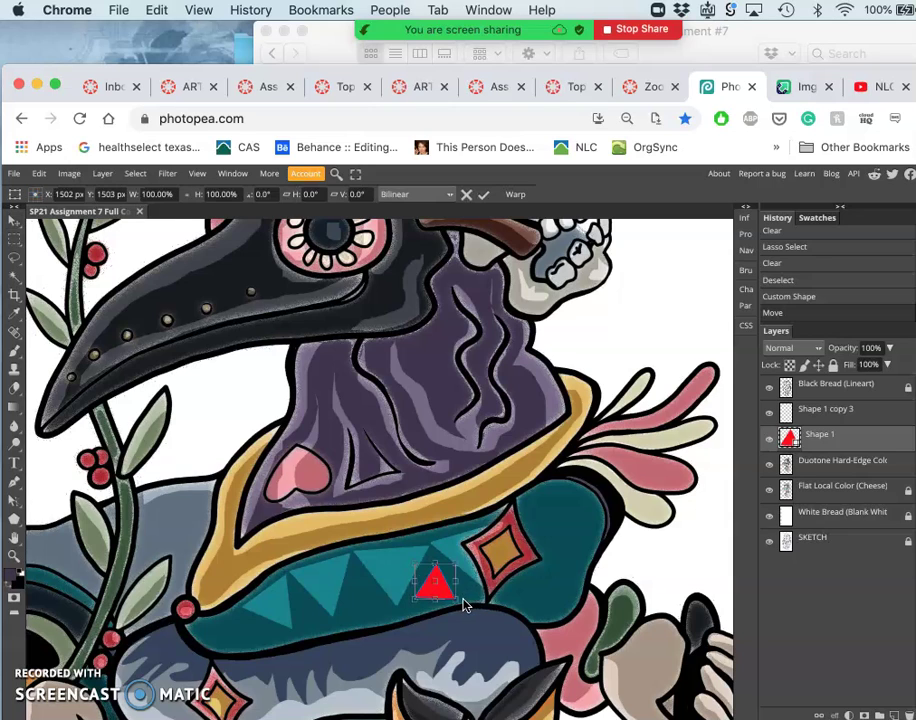
pyautogui.moveTo(463, 595); pyautogui.dragTo(466, 591)
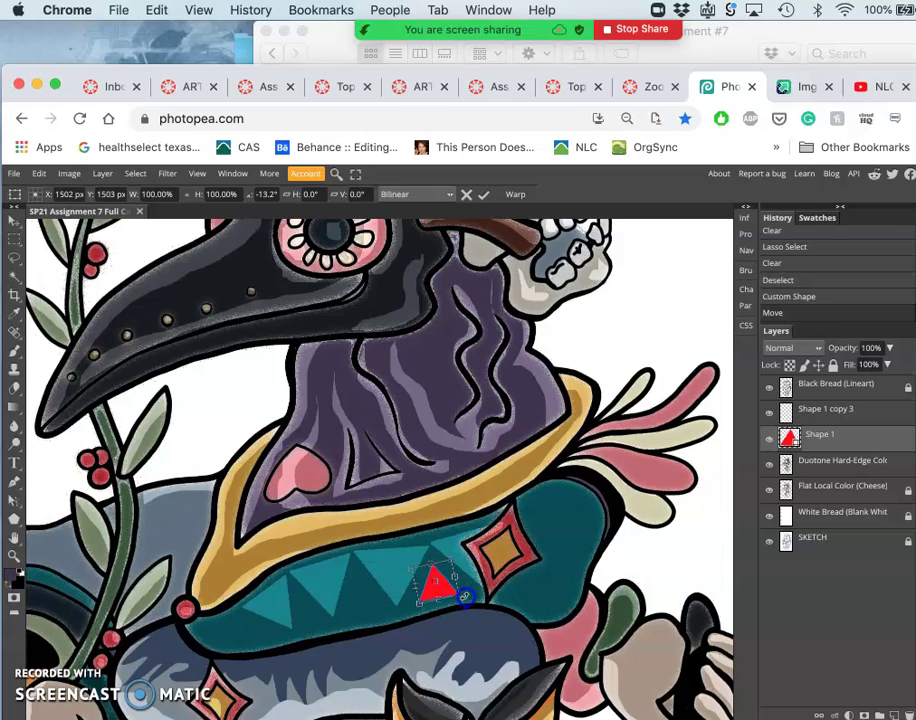
pyautogui.moveTo(446, 597); pyautogui.dragTo(447, 594)
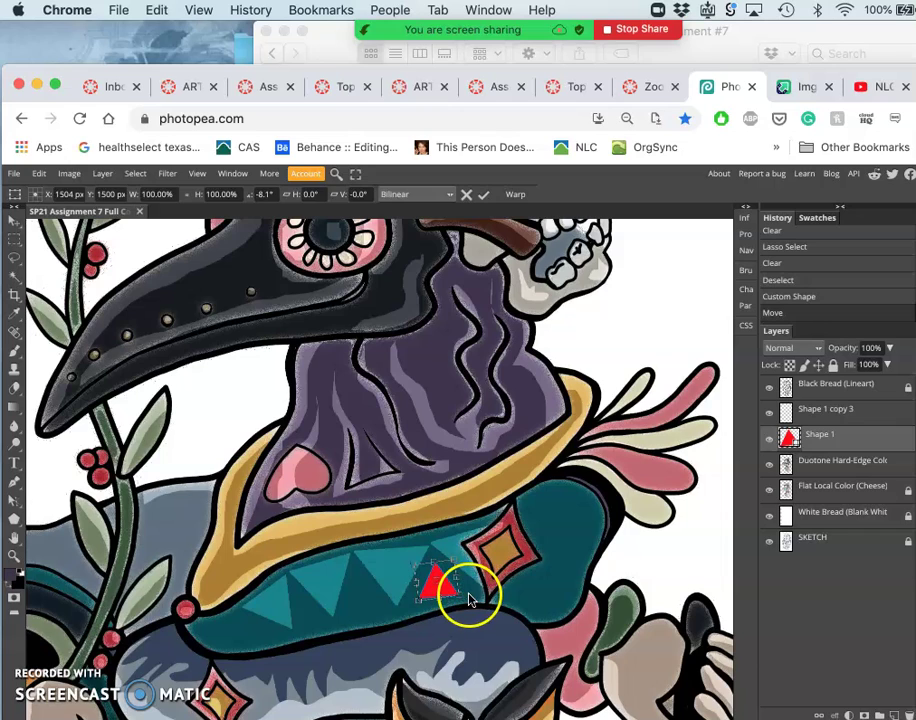
pyautogui.moveTo(470, 597); pyautogui.dragTo(472, 594)
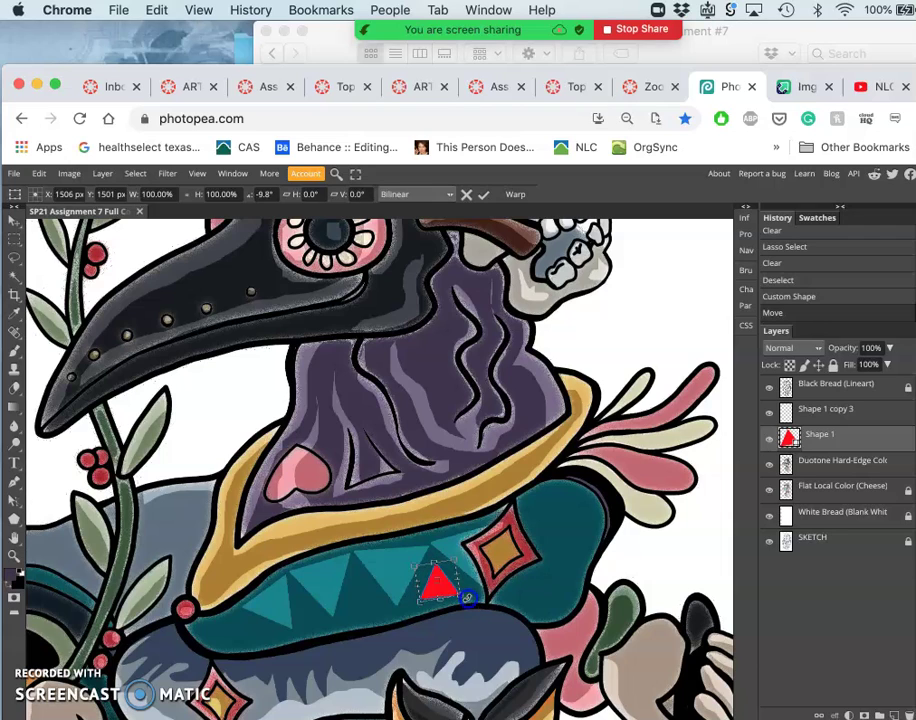
pyautogui.press('Return')
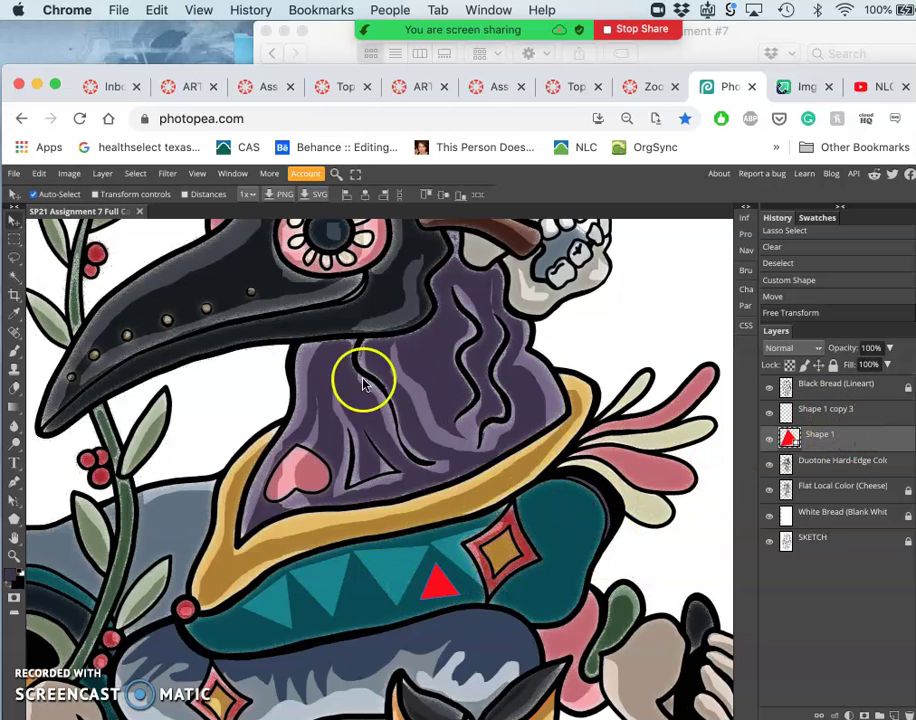
# Step: Rasterize the red triangle's Shape 1 layer and select the triangle with the Magic Wand
pyautogui.rightClick(852, 437)
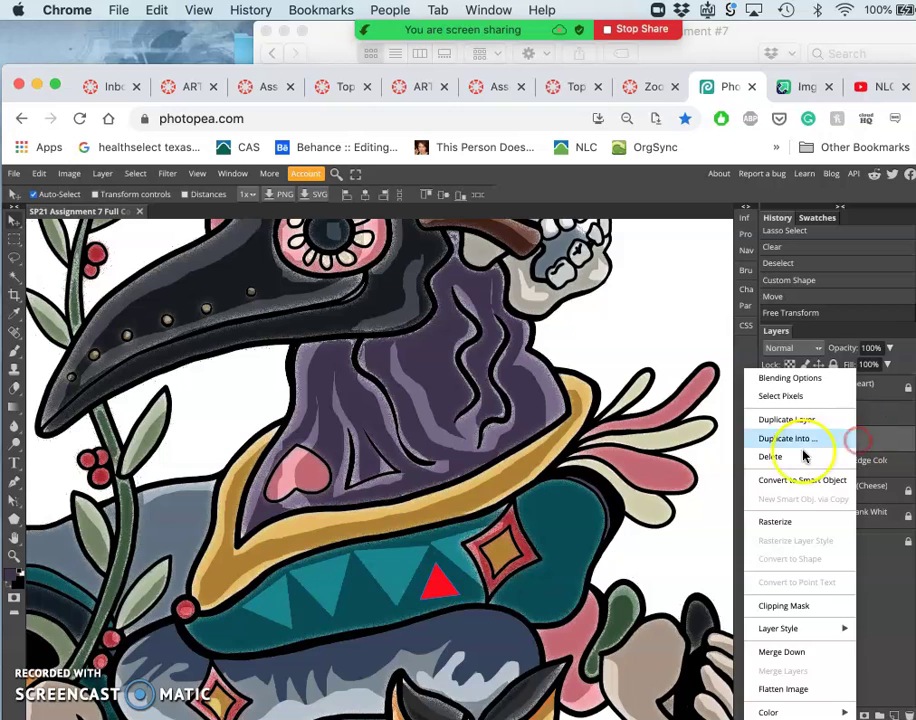
pyautogui.click(777, 523)
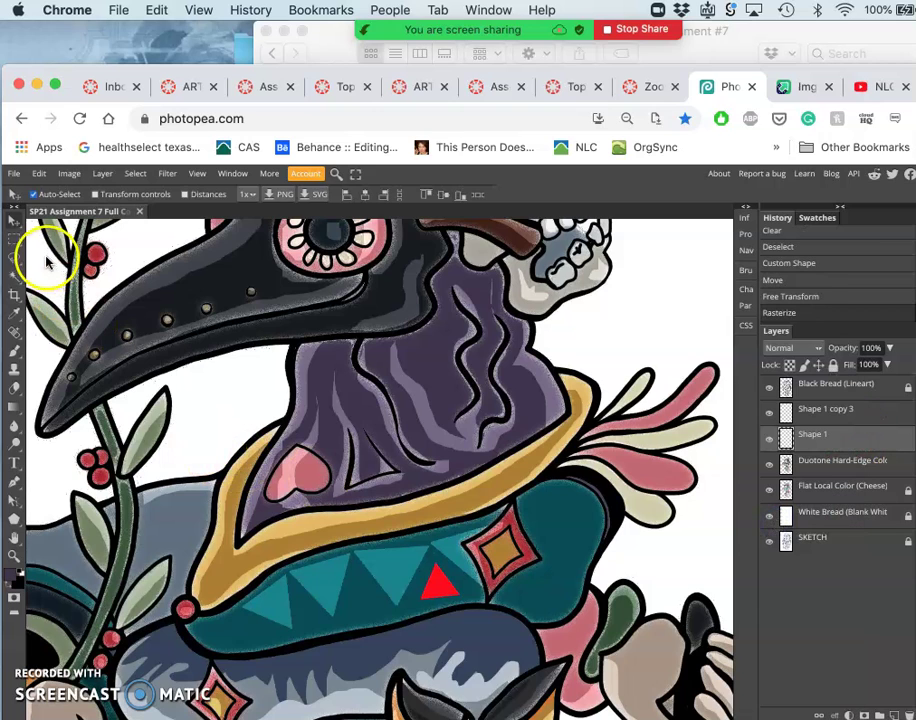
pyautogui.click(15, 285)
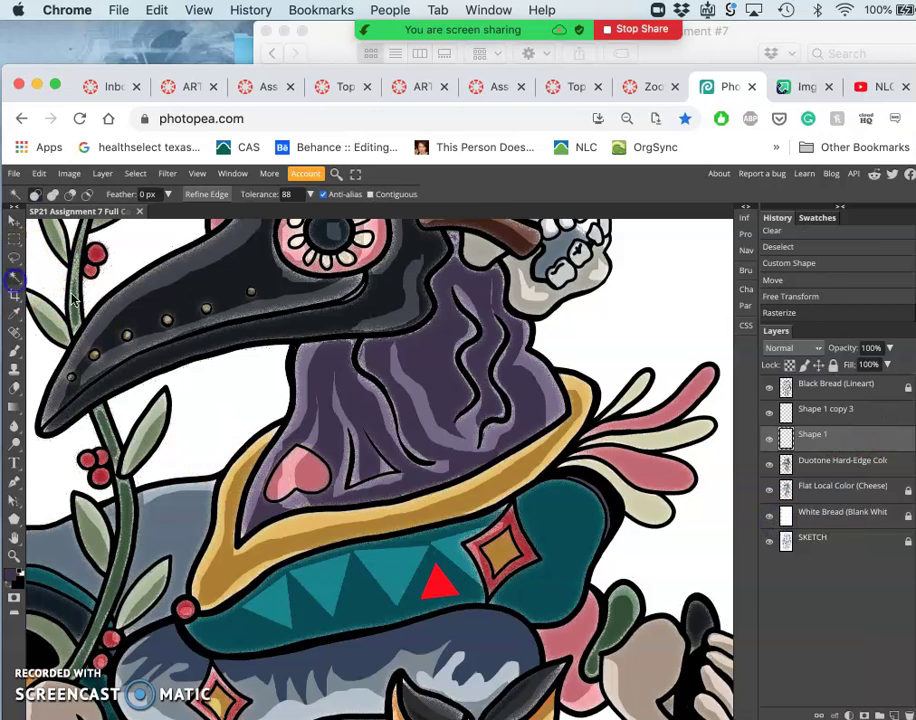
pyautogui.click(455, 572)
pyautogui.click(437, 588)
pyautogui.click(460, 575)
# Step: Hide Shape 1 and clear the selected triangle from the Duotone Hard-Edge layer
pyautogui.click(806, 443)
pyautogui.click(814, 462)
pyautogui.click(770, 438)
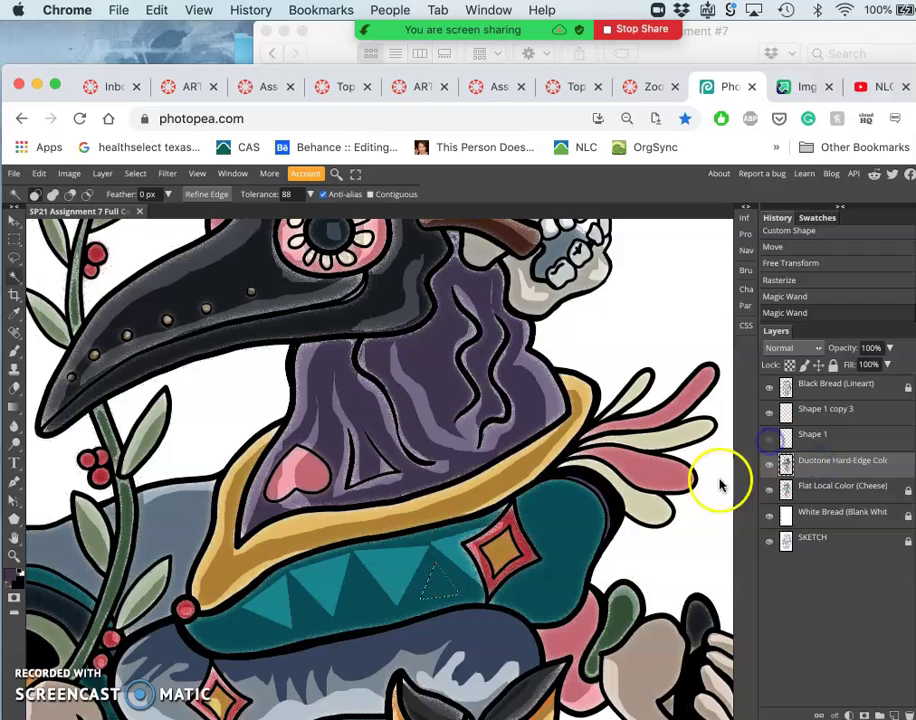
pyautogui.press('Delete')
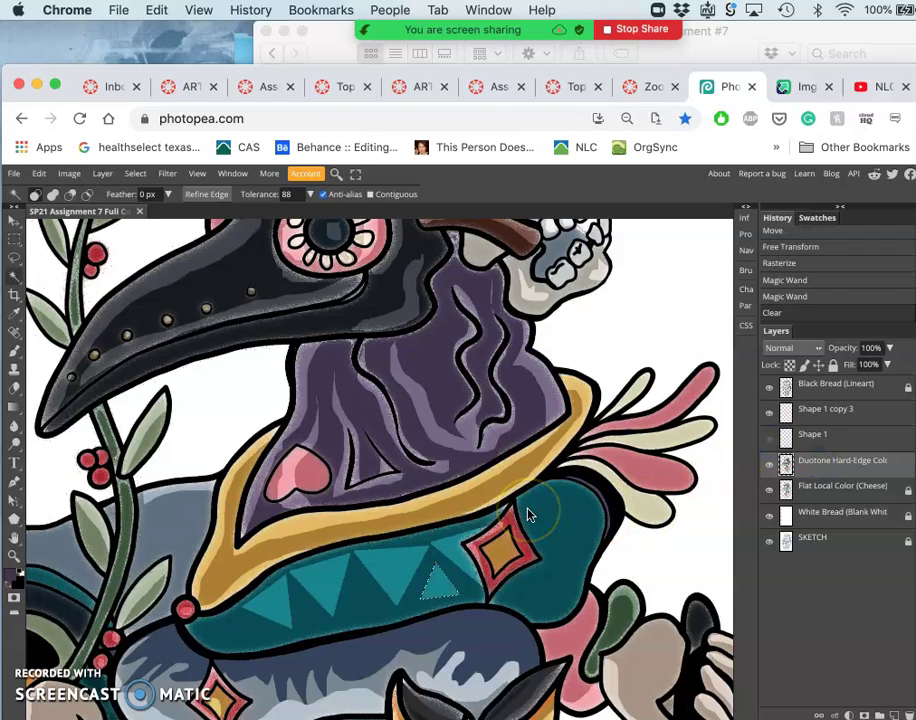
# Step: Show the Shape 1 layer again, deselect, and duplicate it
pyautogui.click(818, 438)
pyautogui.click(770, 440)
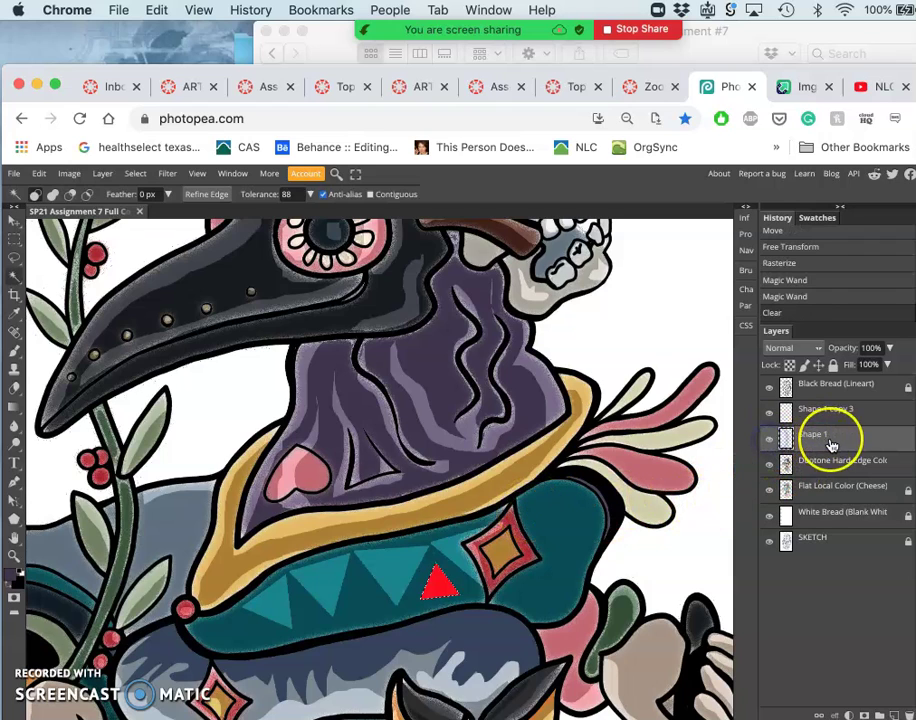
pyautogui.press('super+d')
pyautogui.press('super+j')
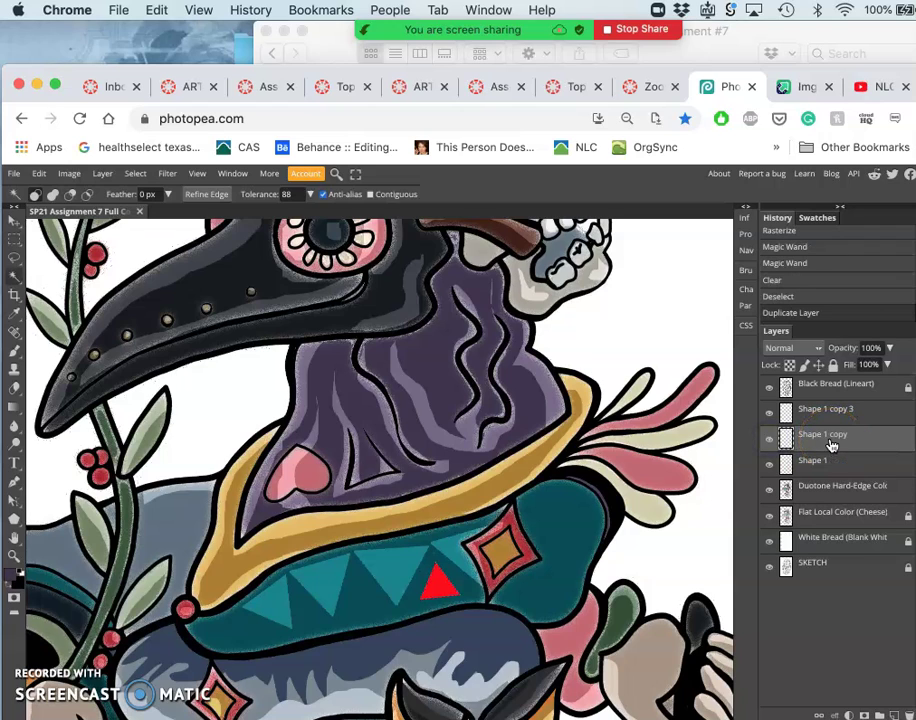
# Step: Position the duplicate triangle between the second and third pale triangles, rotated -3.9° and nudged slightly upward
pyautogui.click(15, 220)
pyautogui.click(437, 594)
pyautogui.moveTo(364, 614); pyautogui.dragTo(364, 610)
pyautogui.click(456, 606)
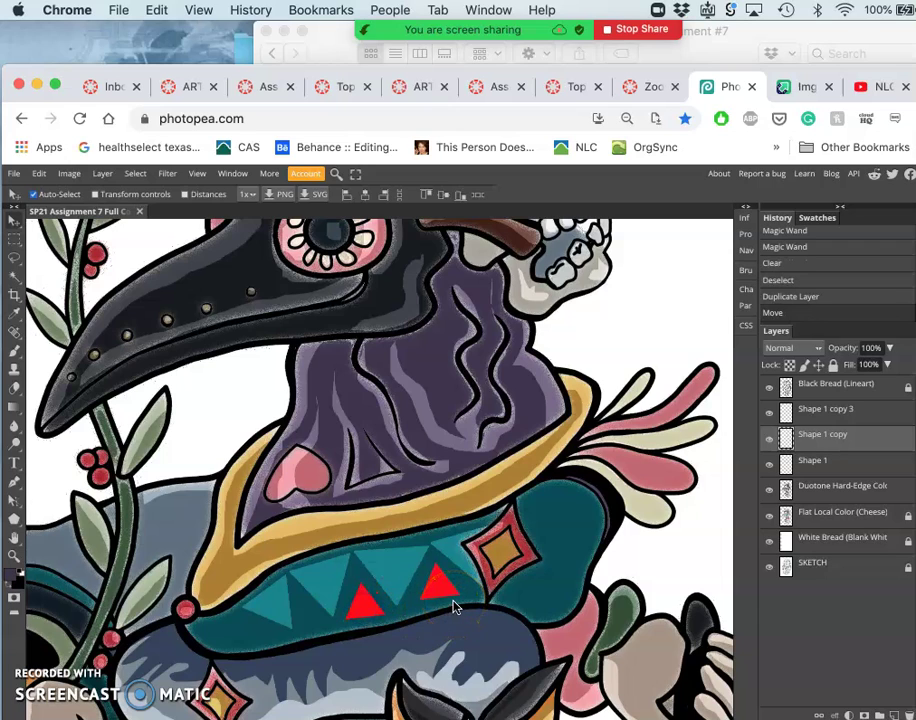
pyautogui.press('alt+super+t')
pyautogui.moveTo(392, 580); pyautogui.dragTo(388, 579)
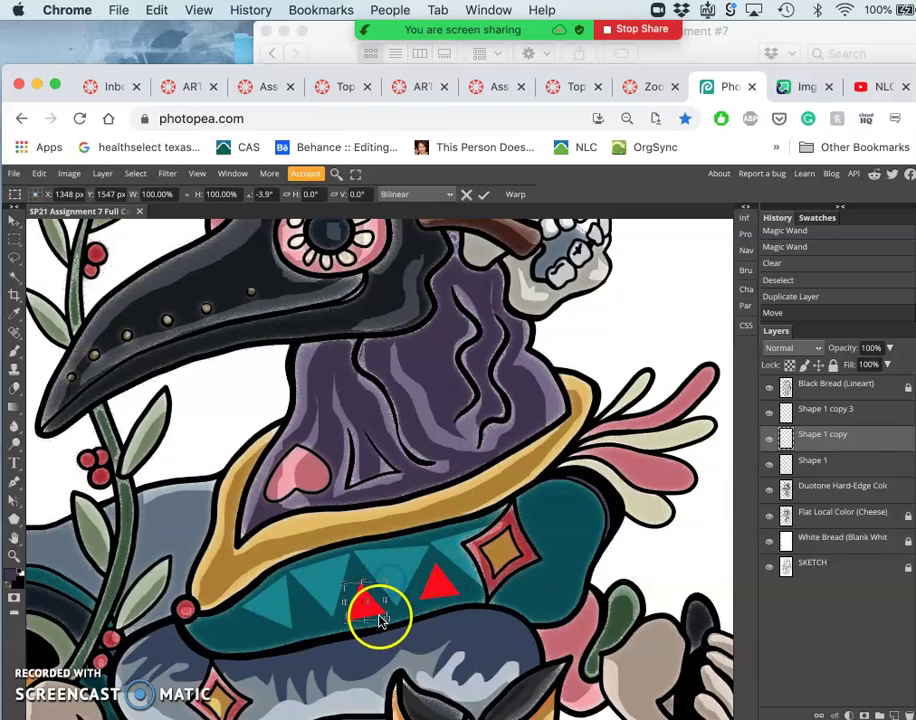
pyautogui.press('Up')
pyautogui.press('Up')
pyautogui.press('Up')
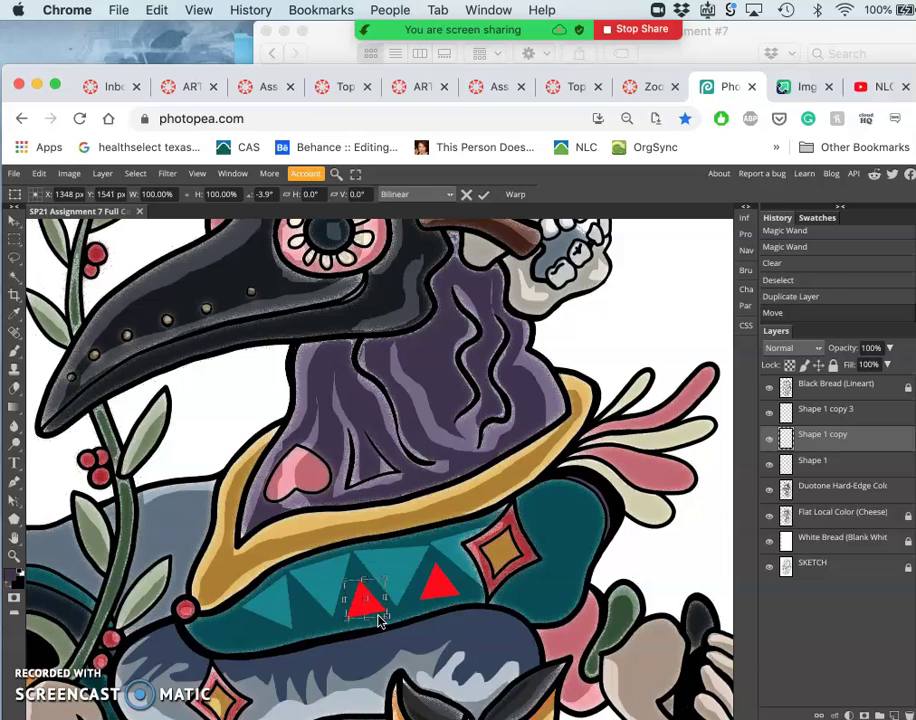
pyautogui.press('Return')
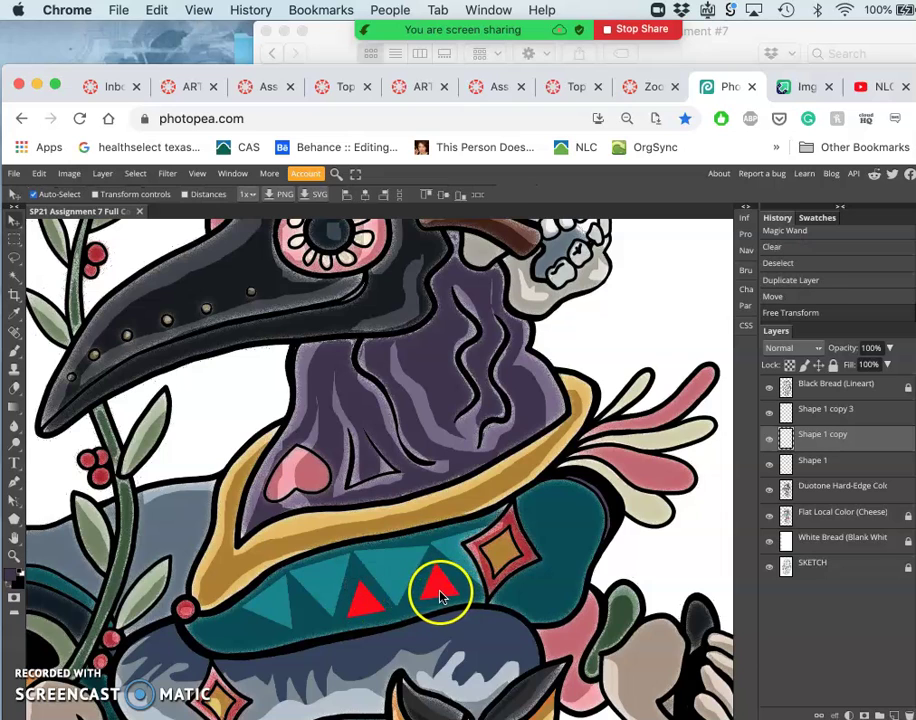
# Step: Duplicate the triangle again, narrow it to 63.13% width, and fit it flipped and rotated between the first and second pale triangles
pyautogui.press('super+j')
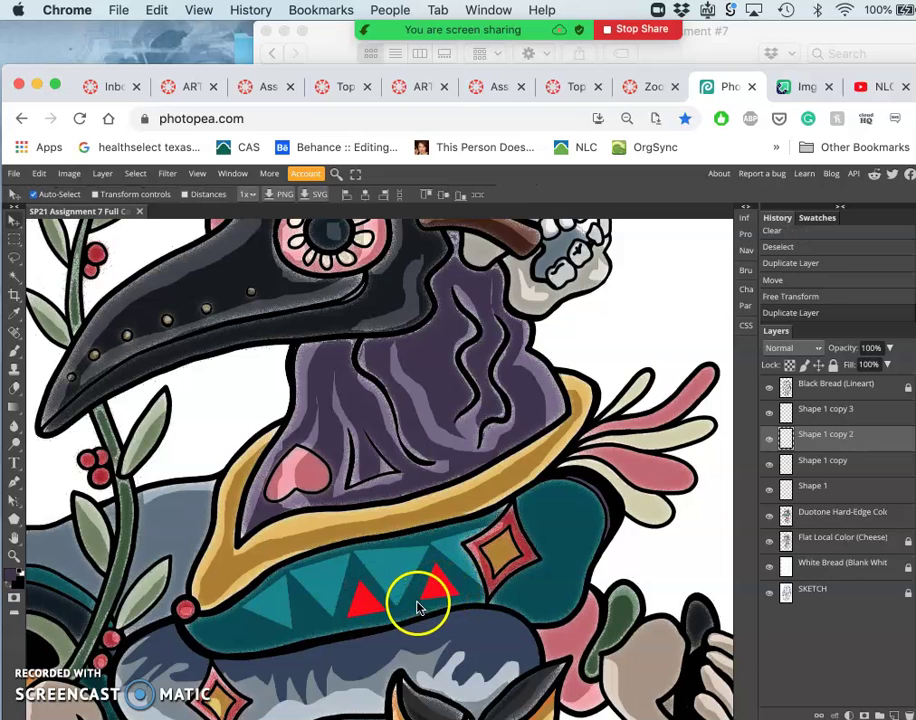
pyautogui.press('super+alt+t')
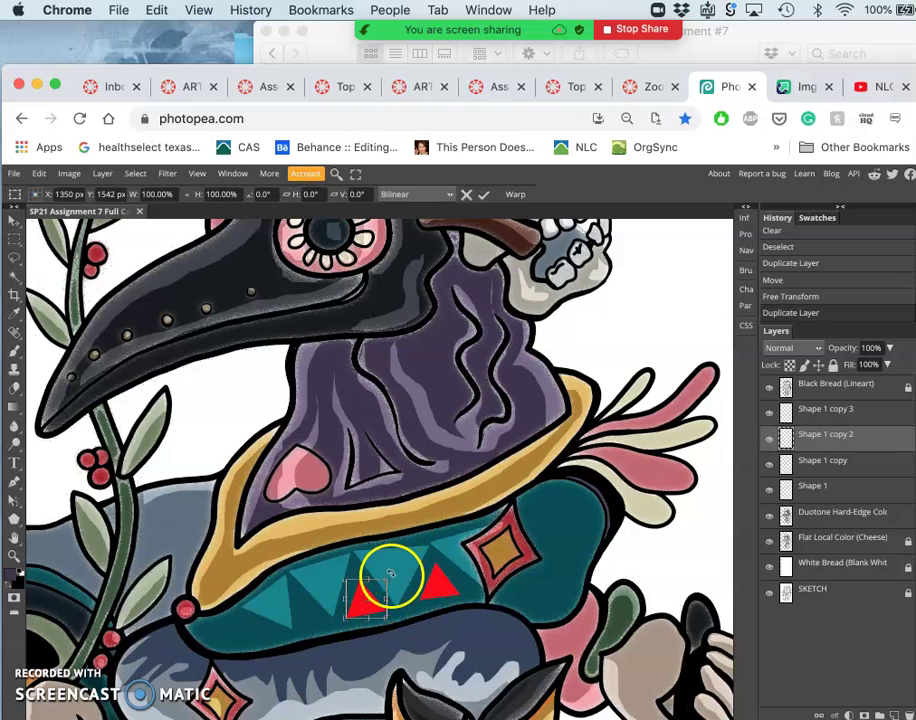
pyautogui.moveTo(390, 572); pyautogui.dragTo(313, 623)
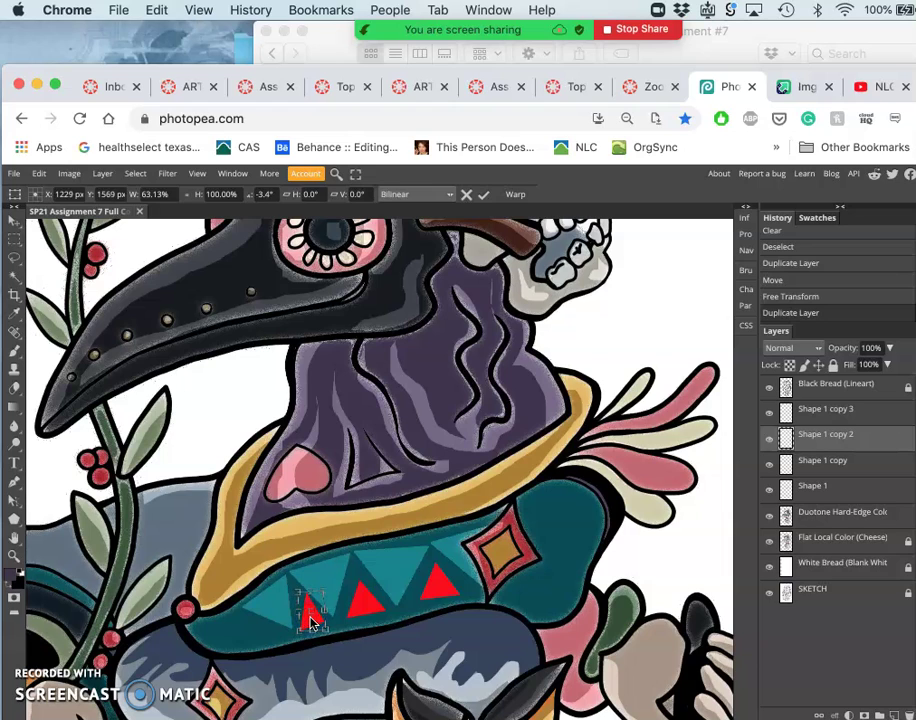
pyautogui.rightClick(311, 622)
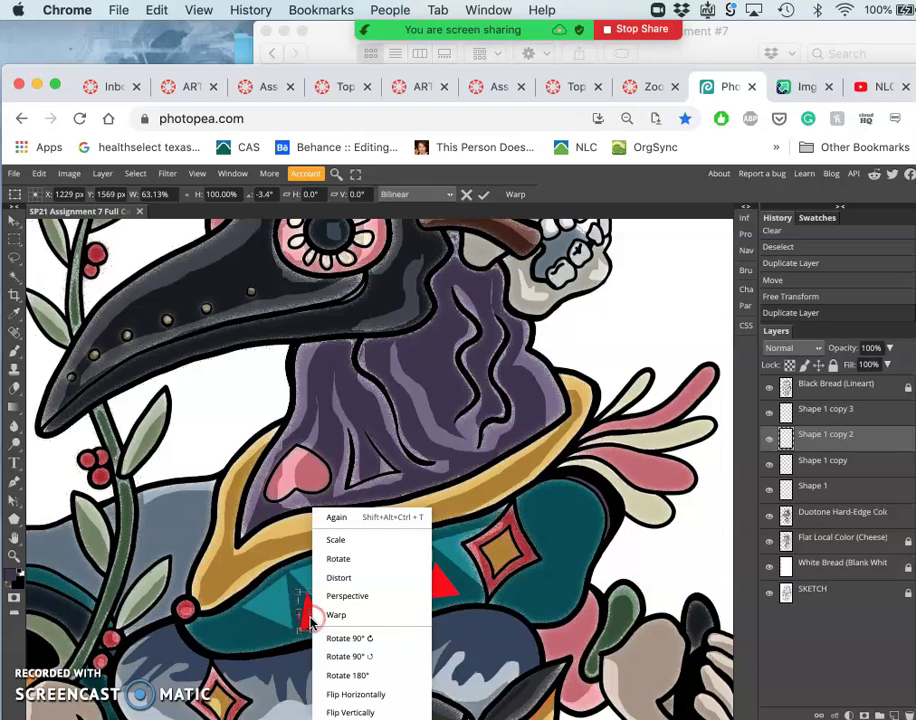
pyautogui.click(366, 697)
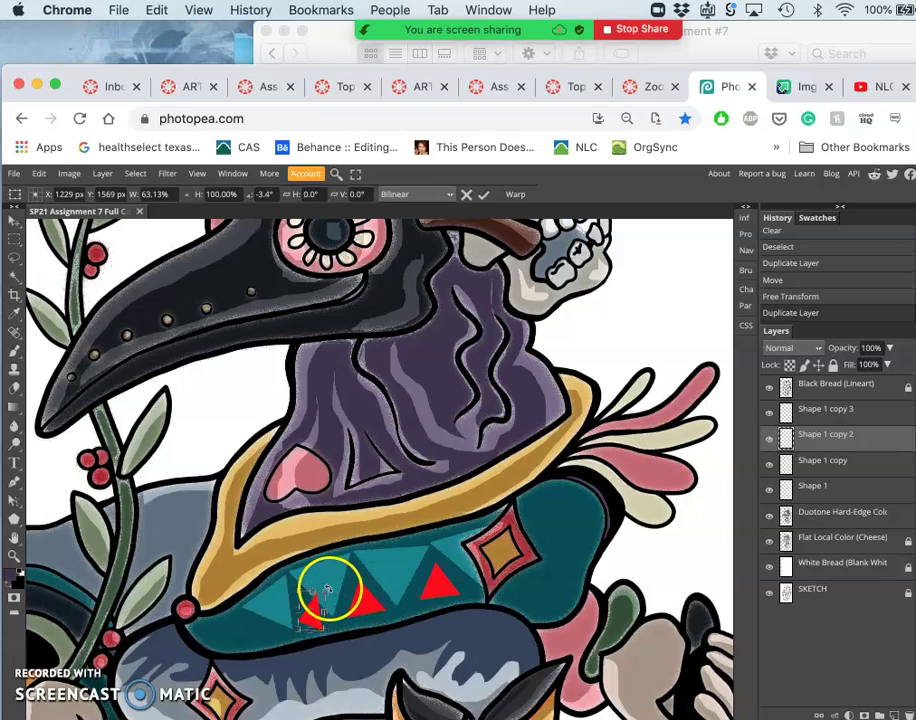
pyautogui.moveTo(327, 590); pyautogui.dragTo(310, 620)
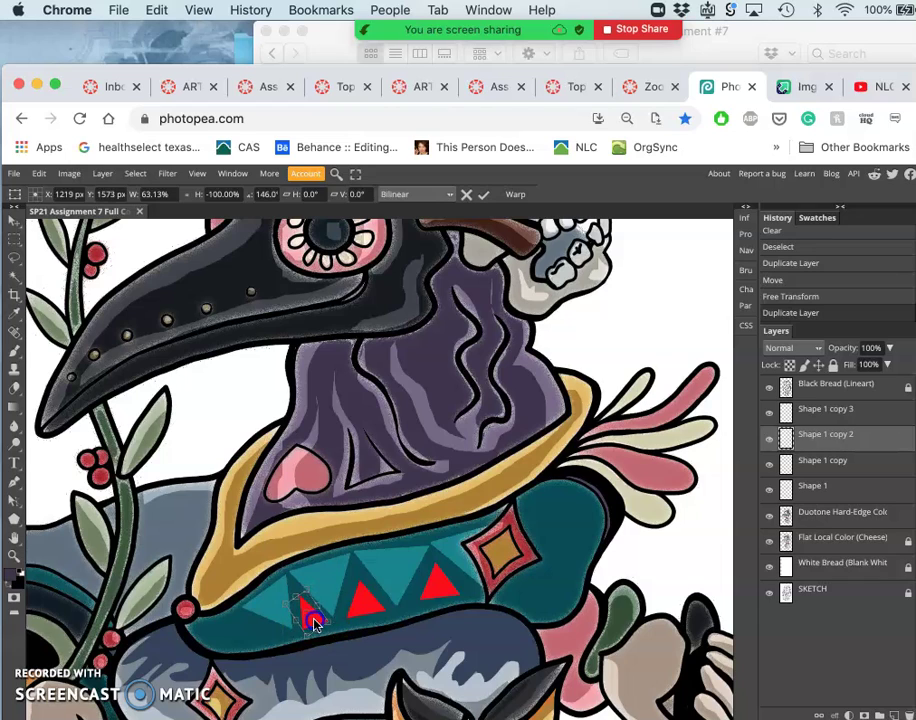
pyautogui.press('Return')
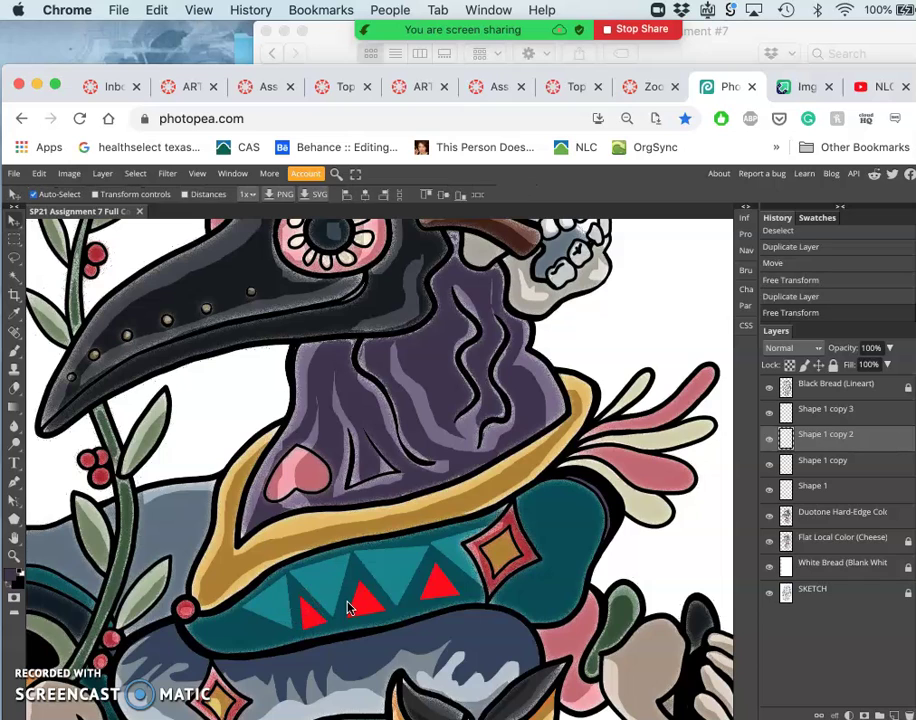
# Step: Duplicate the narrow triangle, then widen, rotate and place the copy below the first pale triangle, along the sleeve's lower edge
pyautogui.hotkey('ctrl', 'j')
pyautogui.moveTo(307, 605); pyautogui.dragTo(306, 605)
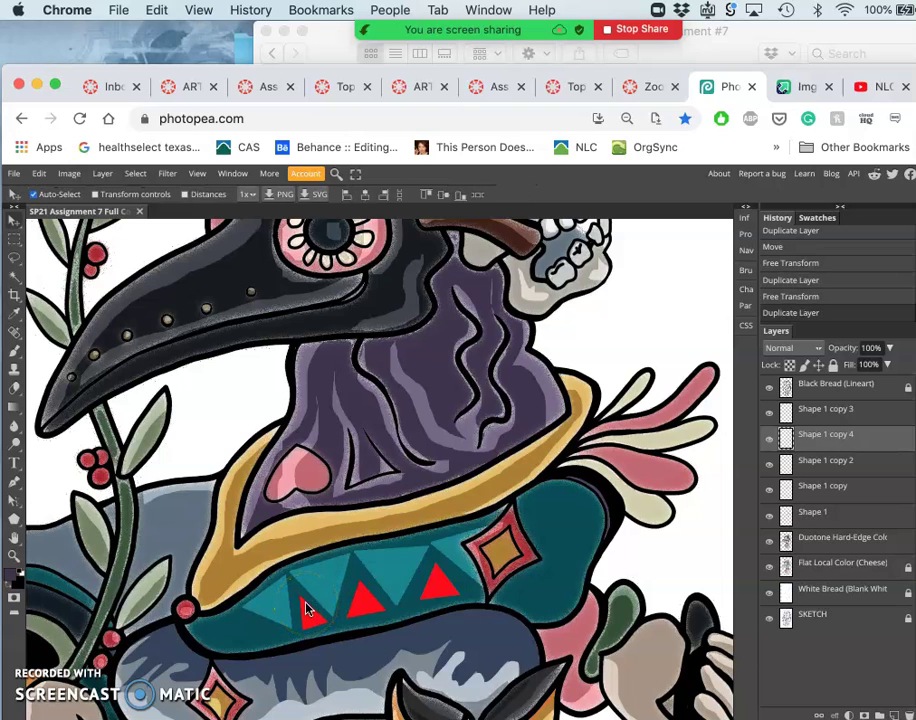
pyautogui.hotkey('ctrl', 't')
pyautogui.moveTo(310, 612); pyautogui.dragTo(286, 645)
pyautogui.press('Return')
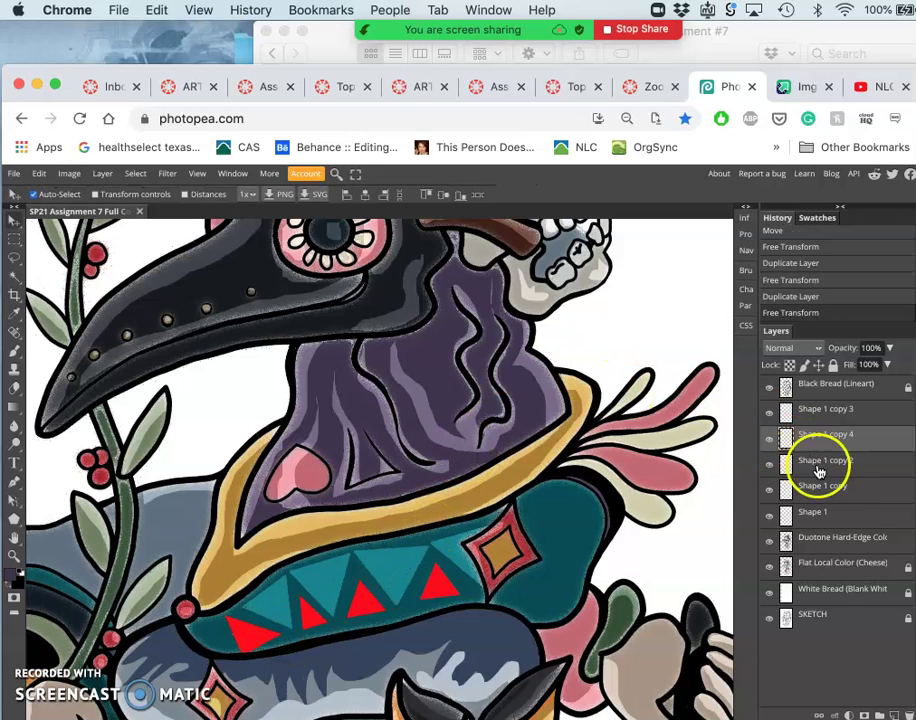
# Step: Merge the layers from Shape 1 through Shape 1 copy 4 and select all their red triangles with the Magic Wand
pyautogui.keyDown('shift'); pyautogui.click(824, 514); pyautogui.keyUp('shift')
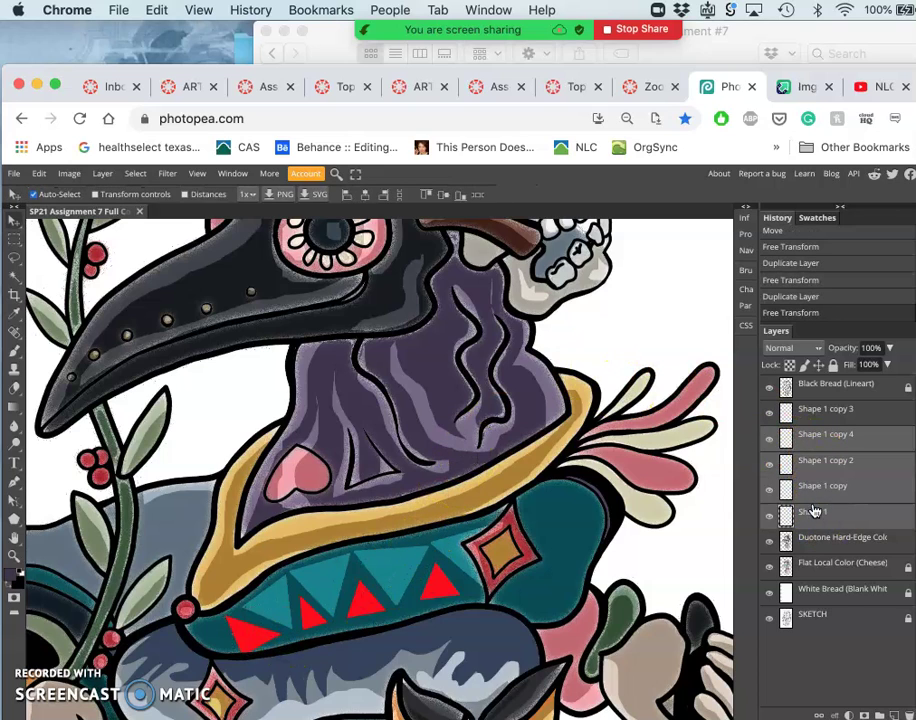
pyautogui.press('super+e')
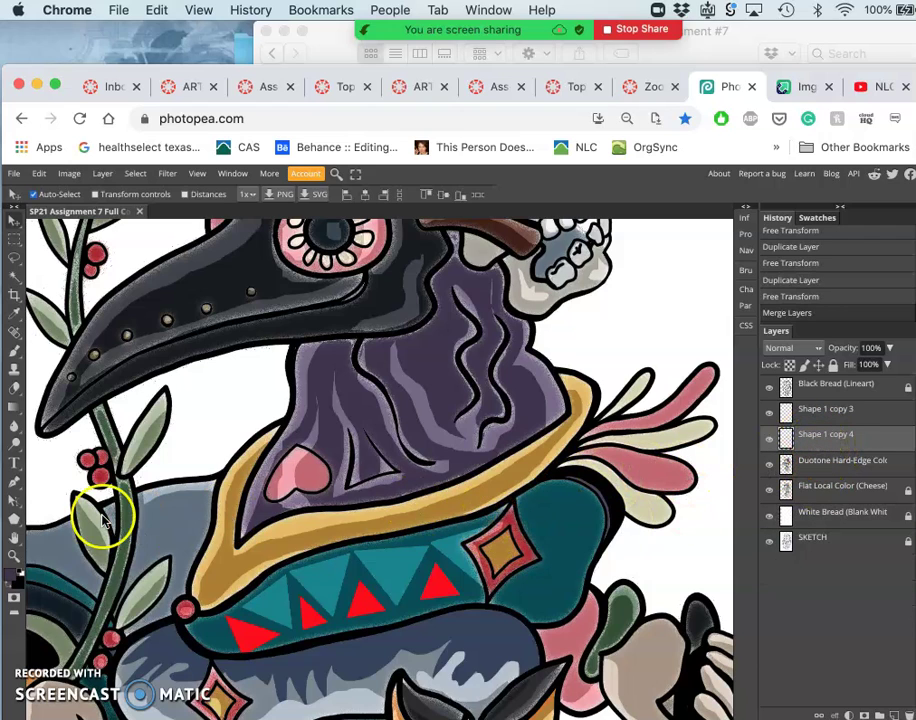
pyautogui.click(14, 280)
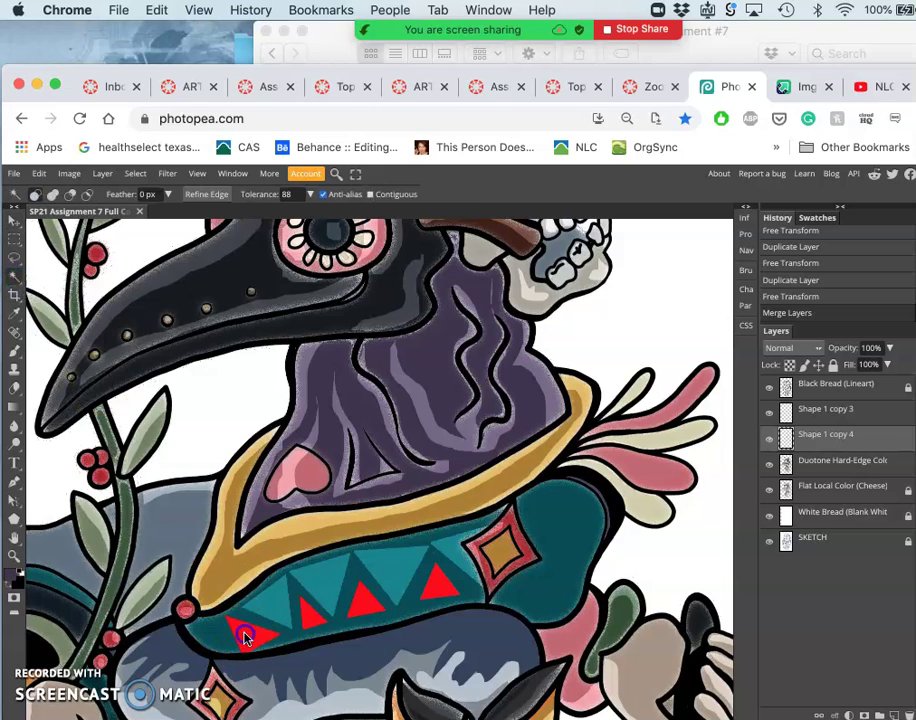
pyautogui.click(247, 634)
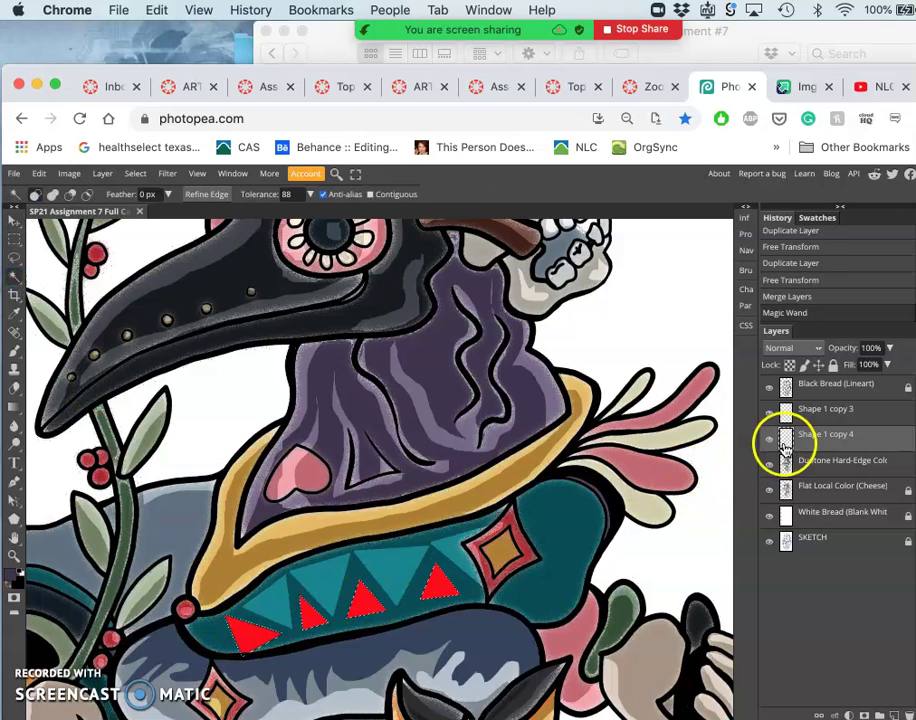
# Step: Hide the merged triangle layer, and try clearing the triangle selection from the Duotone Hard-Edge layer before undoing the clear
pyautogui.click(771, 444)
pyautogui.click(812, 468)
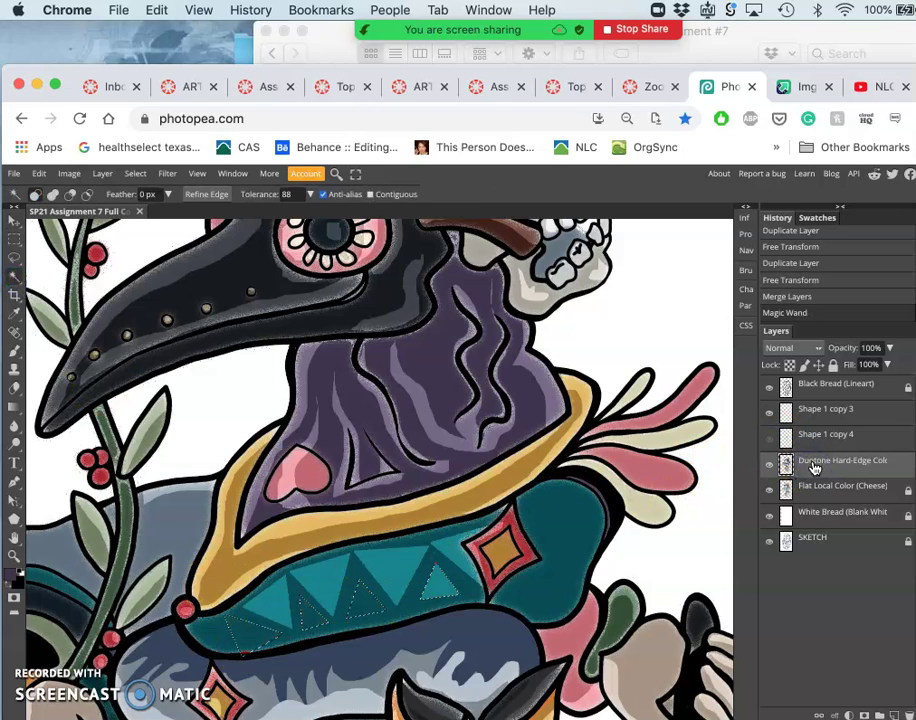
pyautogui.press('Delete')
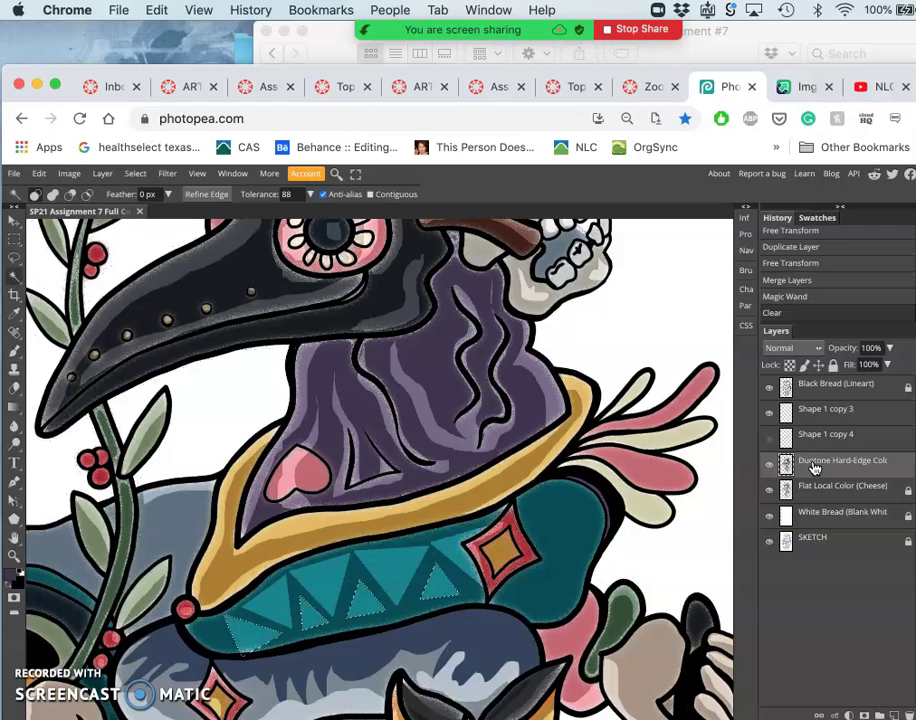
pyautogui.hotkey('ctrl', 'z')
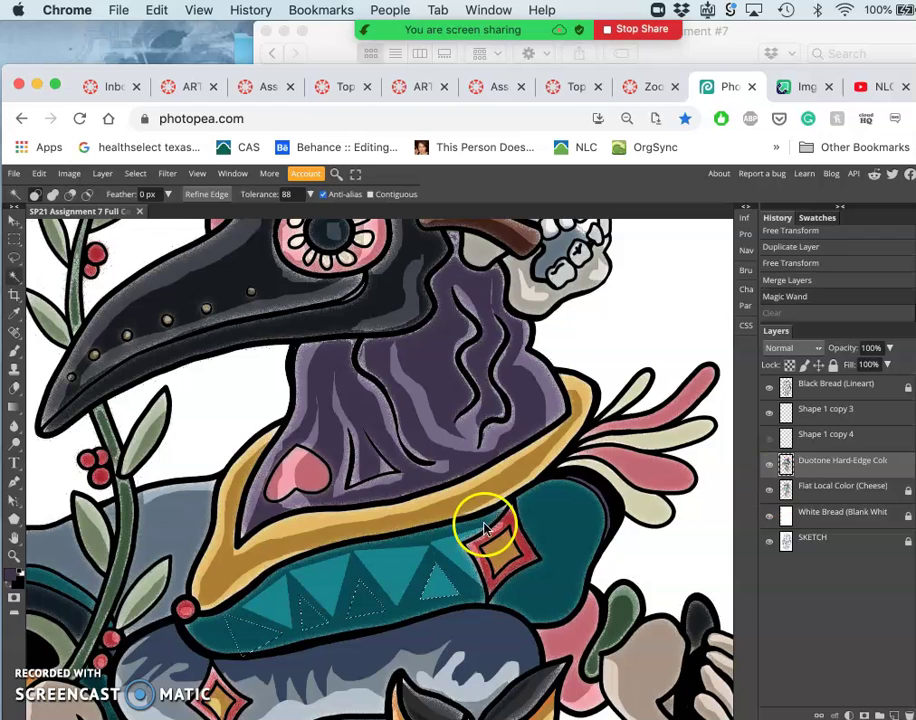
# Step: Subtract the lower tip of the leftmost triangle from the selection, clear the selected triangles from the Duotone Hard-Edge layer, and deselect
pyautogui.click(14, 262)
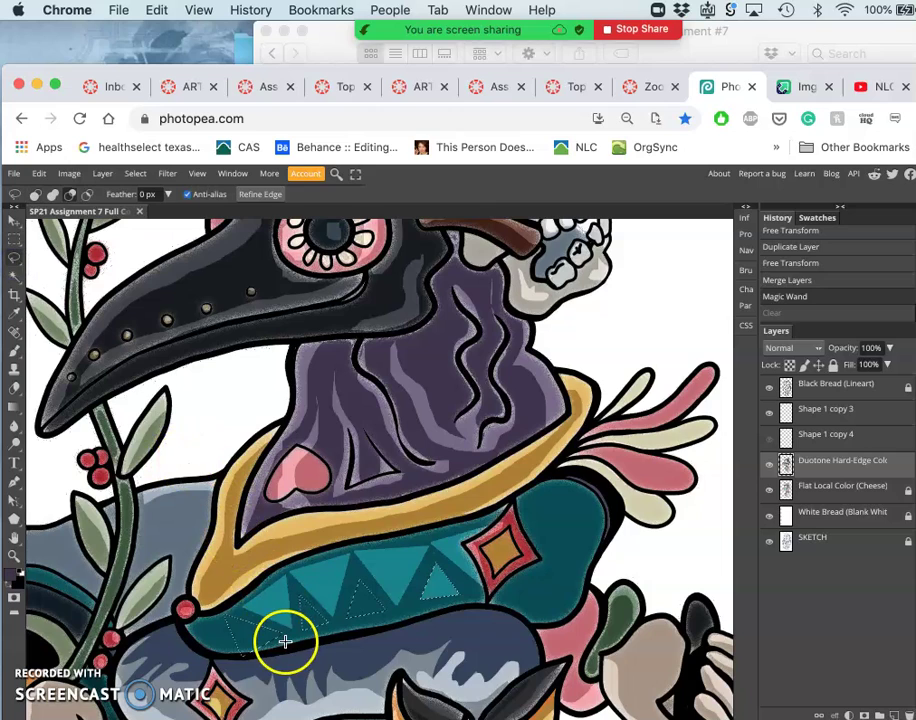
pyautogui.moveTo(277, 638); pyautogui.dragTo(275, 638)
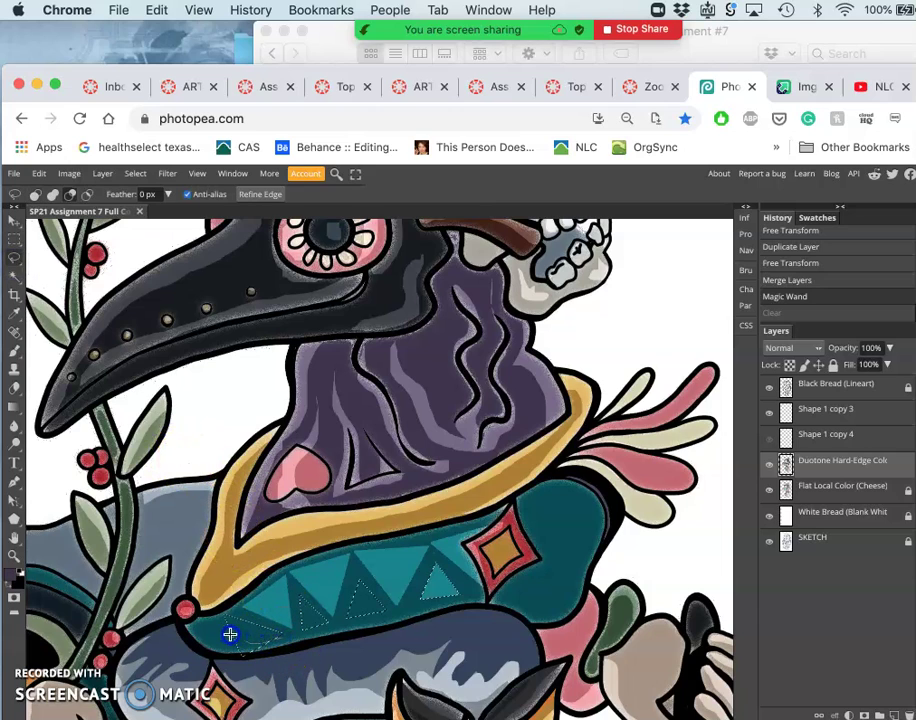
pyautogui.moveTo(286, 653); pyautogui.dragTo(287, 650)
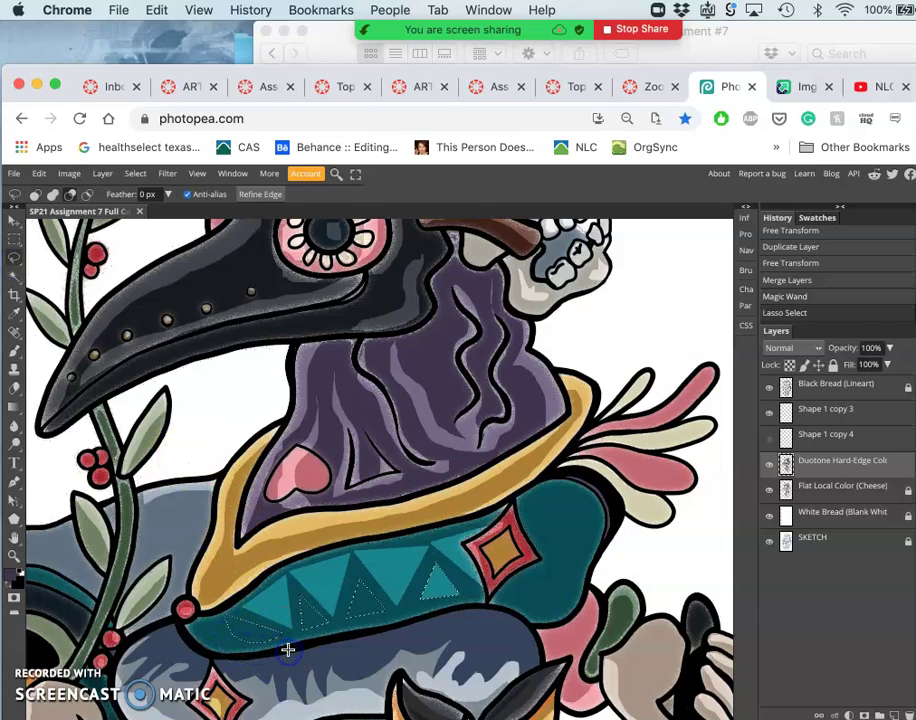
pyautogui.press('Delete')
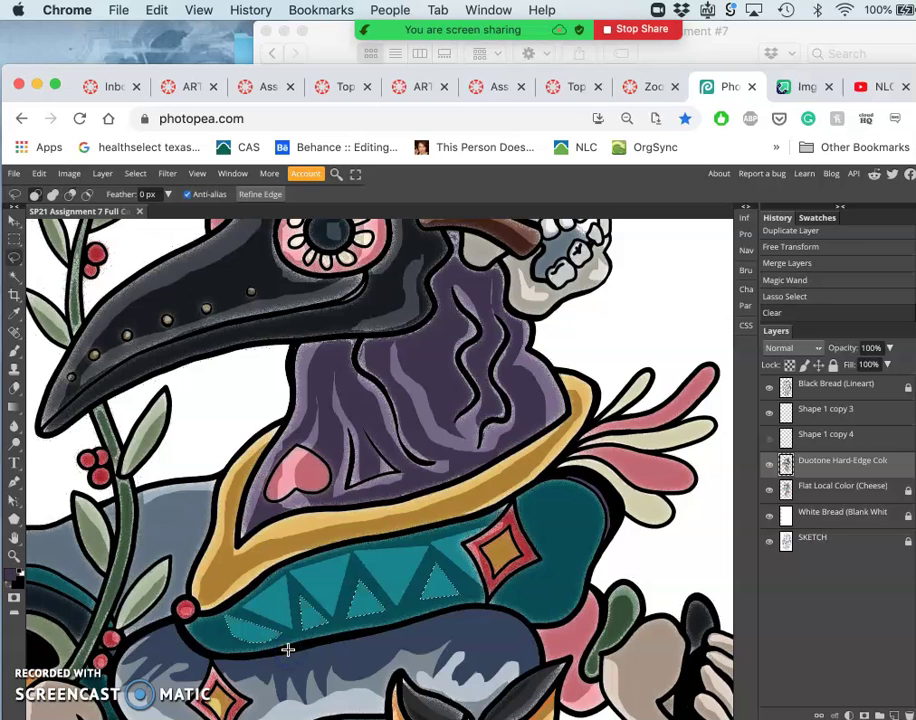
pyautogui.hotkey('ctrl', 'd')
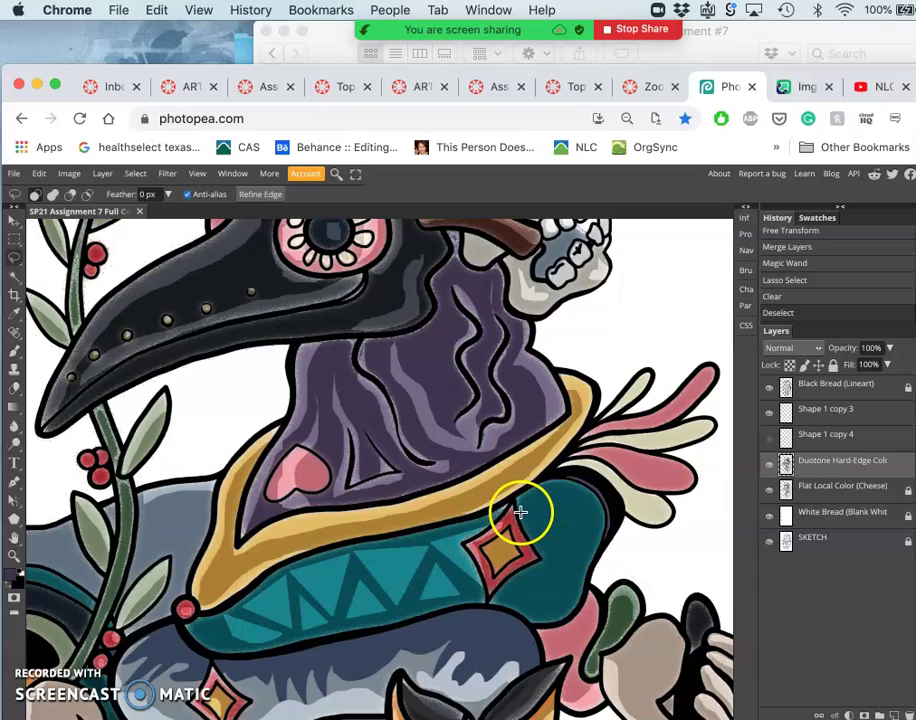
# Step: Lasso a rounded highlight area on the sleeve's puffed end beside the diamond, clear its shading, and deselect
pyautogui.moveTo(521, 513); pyautogui.dragTo(522, 513)
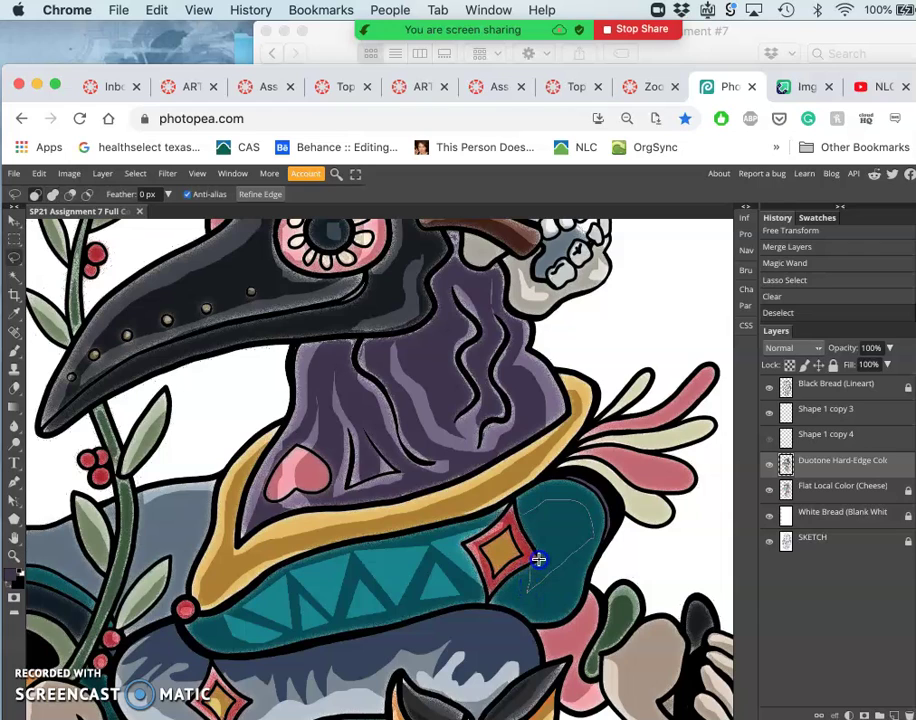
pyautogui.moveTo(510, 507)
pyautogui.mouseDown()
pyautogui.moveTo(518, 521)
pyautogui.moveTo(526, 515)
pyautogui.mouseUp()
pyautogui.press('Delete')
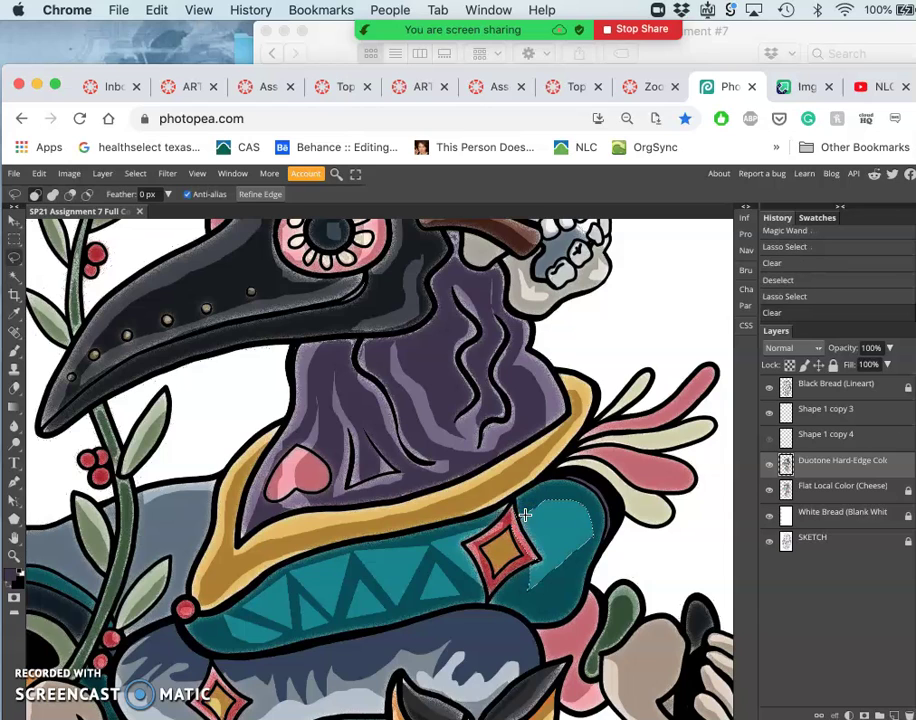
pyautogui.click(545, 622)
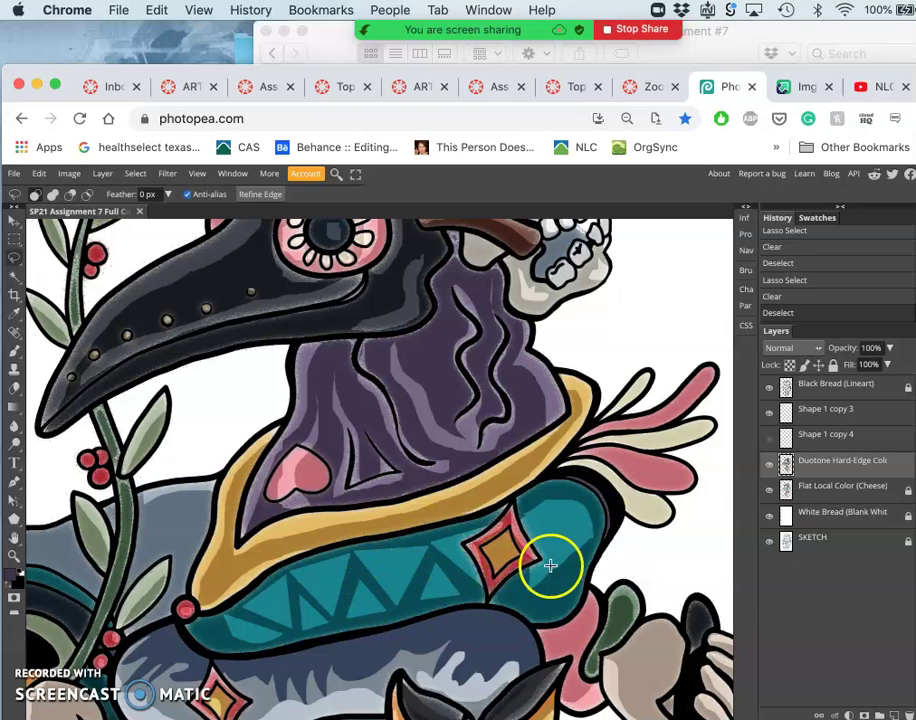
# Step: Lasso pointed fold shapes along the lower edge of the sleeve end's highlight, clear their shading, and deselect
pyautogui.click(593, 537)
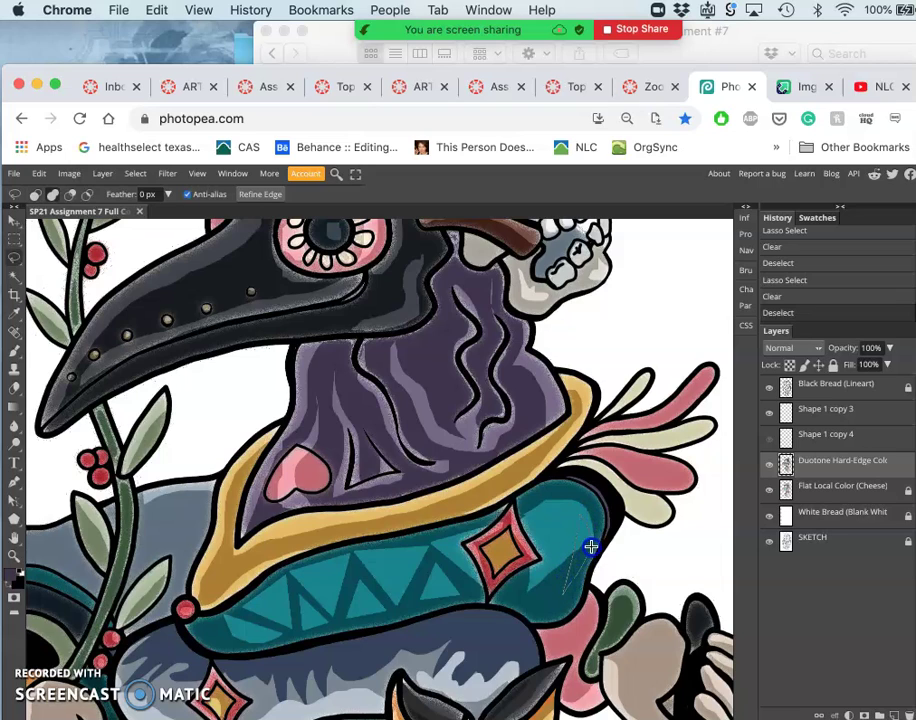
pyautogui.moveTo(593, 541); pyautogui.dragTo(593, 542)
pyautogui.press('Delete')
pyautogui.click(577, 538)
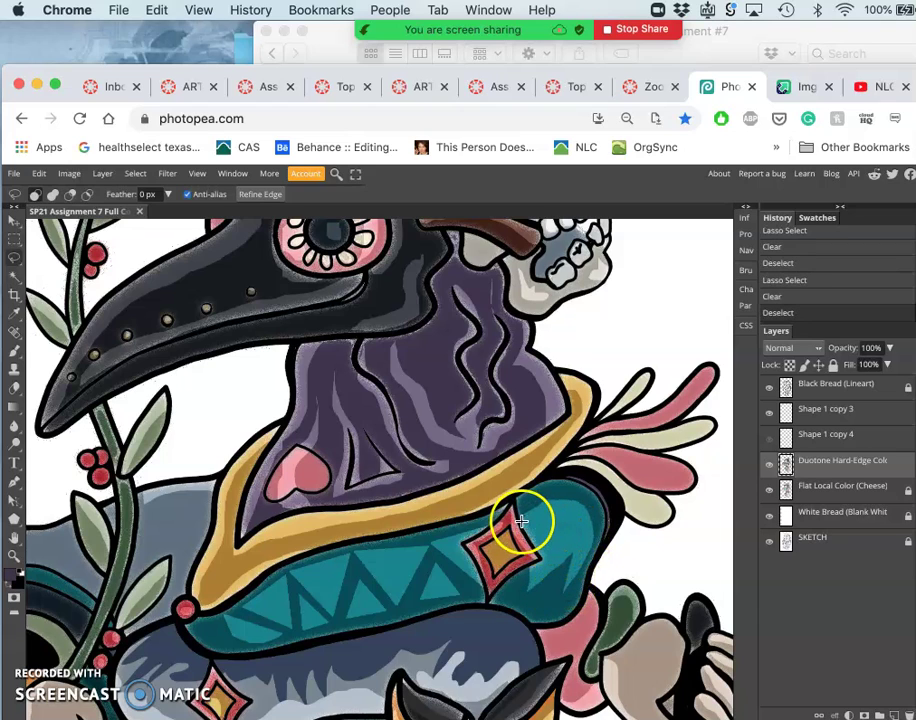
# Step: Lasso the remaining strip of shading along the diamond's upper edge, clear it, and deselect
pyautogui.moveTo(520, 520)
pyautogui.mouseDown()
pyautogui.moveTo(544, 503)
pyautogui.moveTo(526, 525)
pyautogui.mouseUp()
pyautogui.press('Delete')
pyautogui.click(548, 522)
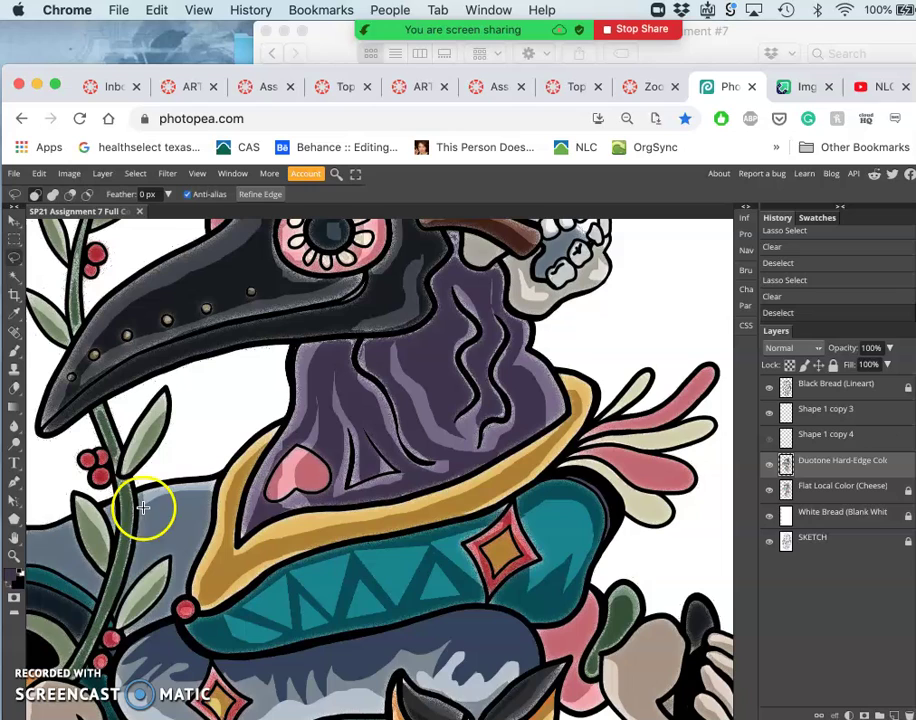
# Step: Draw a red three-sided polygon on the puffed sleeve end, just beside the diamond
pyautogui.click(14, 518)
pyautogui.moveTo(547, 527); pyautogui.dragTo(545, 527)
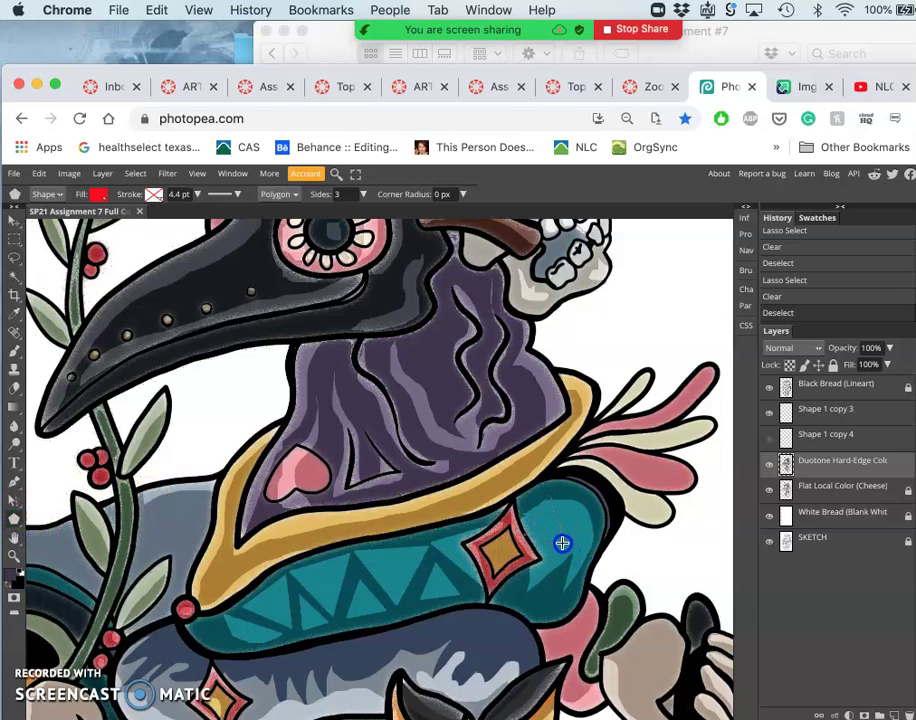
pyautogui.moveTo(562, 543); pyautogui.dragTo(566, 546)
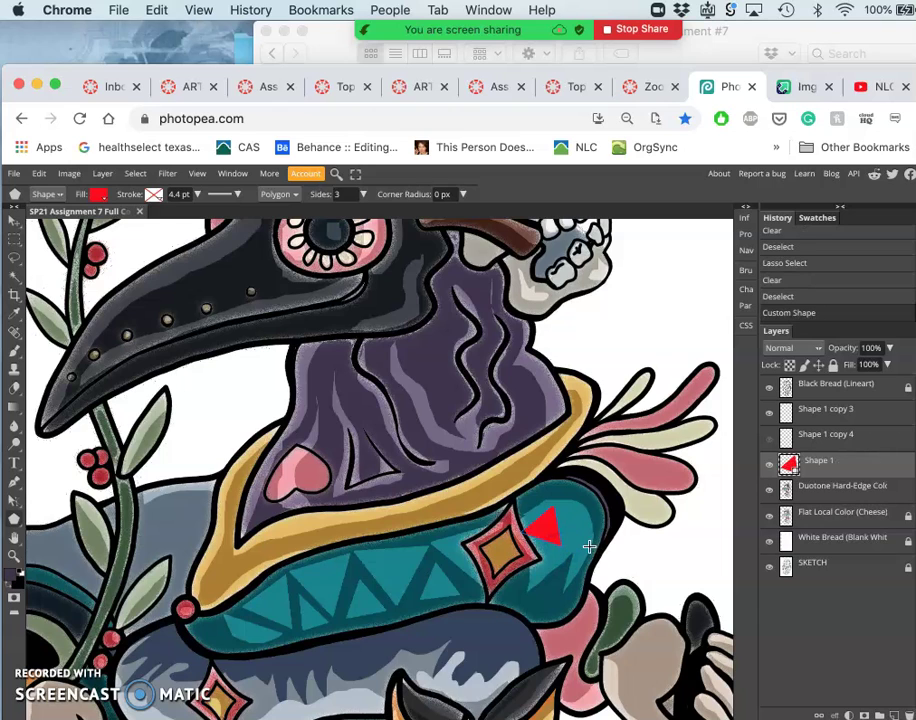
# Step: Enlarge, rotate and reposition the red triangle so it spans the sleeve end from the diamond to the outer edge
pyautogui.hotkey('ctrl', 't')
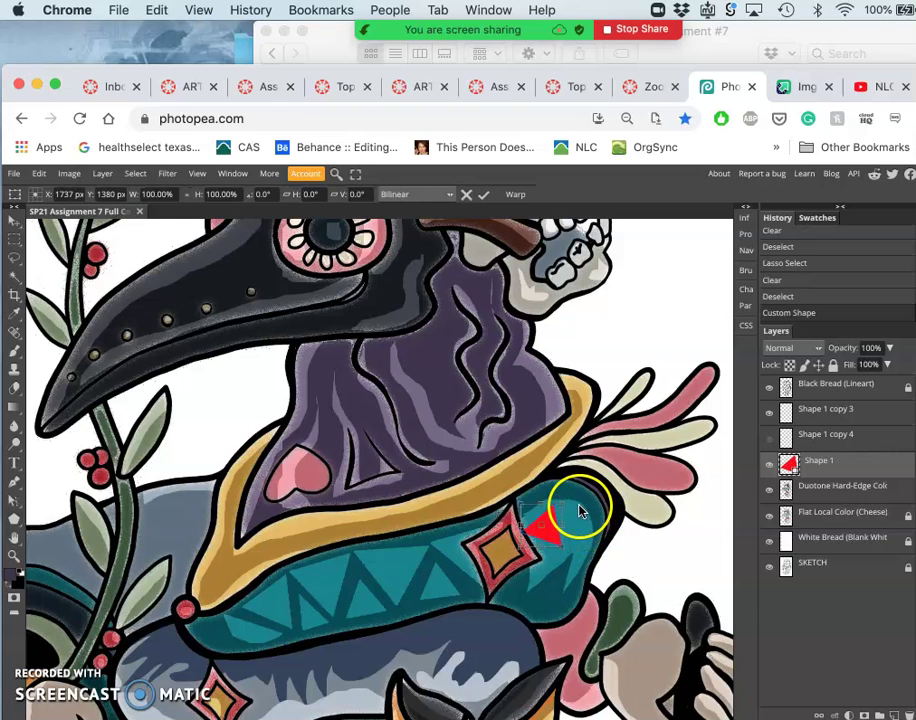
pyautogui.moveTo(561, 503); pyautogui.dragTo(507, 463)
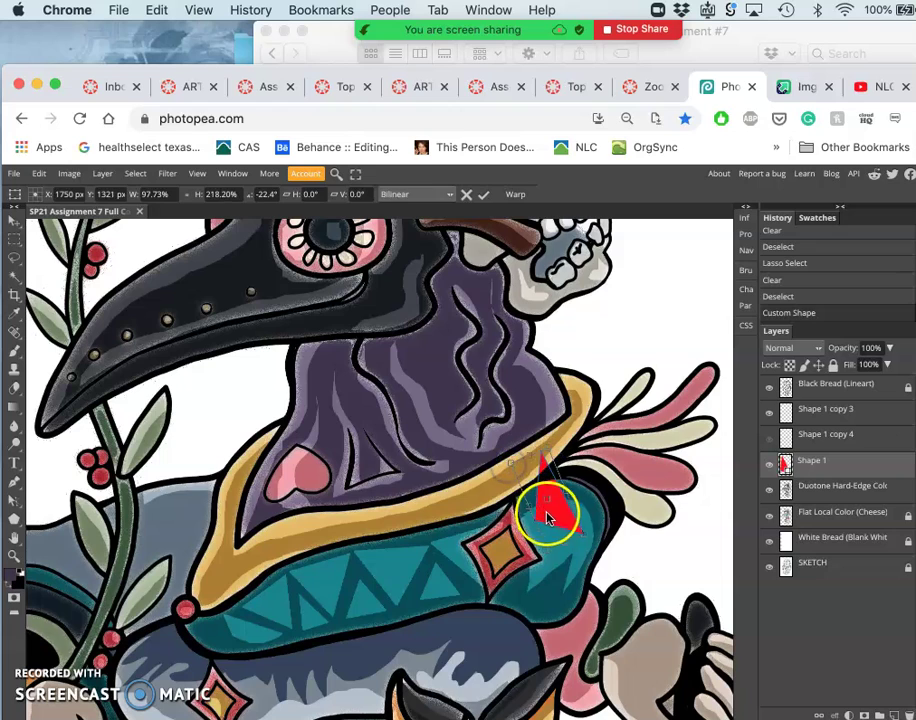
pyautogui.moveTo(557, 540); pyautogui.dragTo(567, 508)
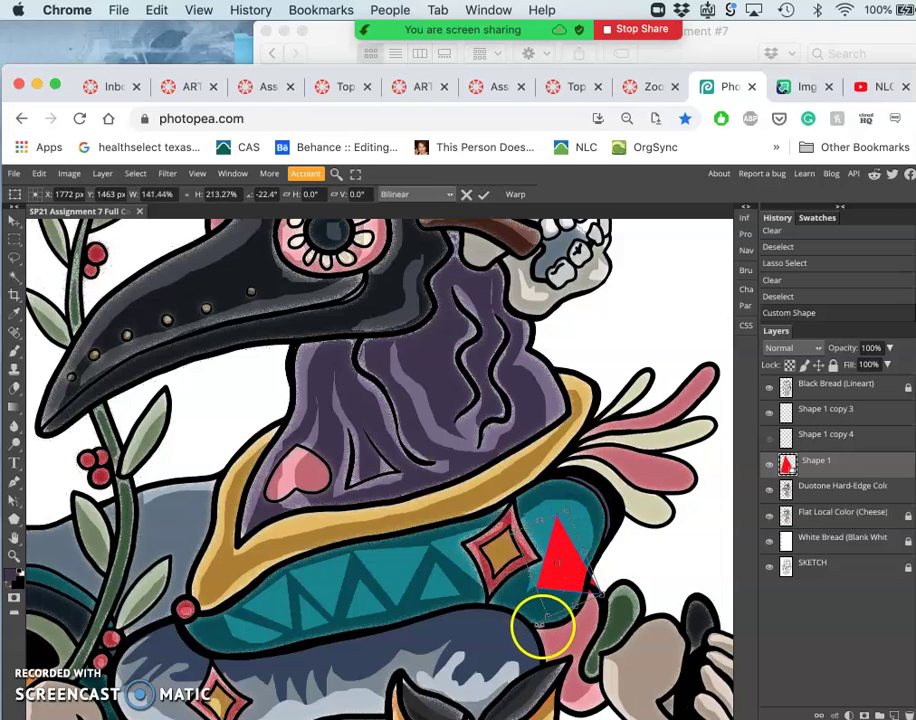
pyautogui.moveTo(543, 624); pyautogui.dragTo(534, 626)
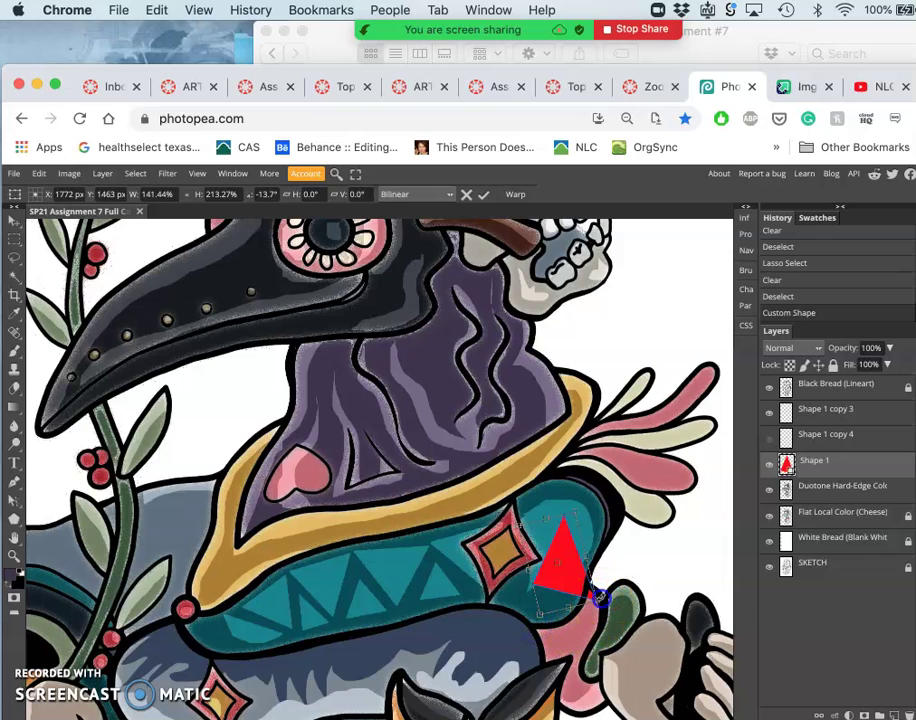
pyautogui.moveTo(600, 598); pyautogui.dragTo(586, 610)
pyautogui.moveTo(525, 606); pyautogui.dragTo(517, 625)
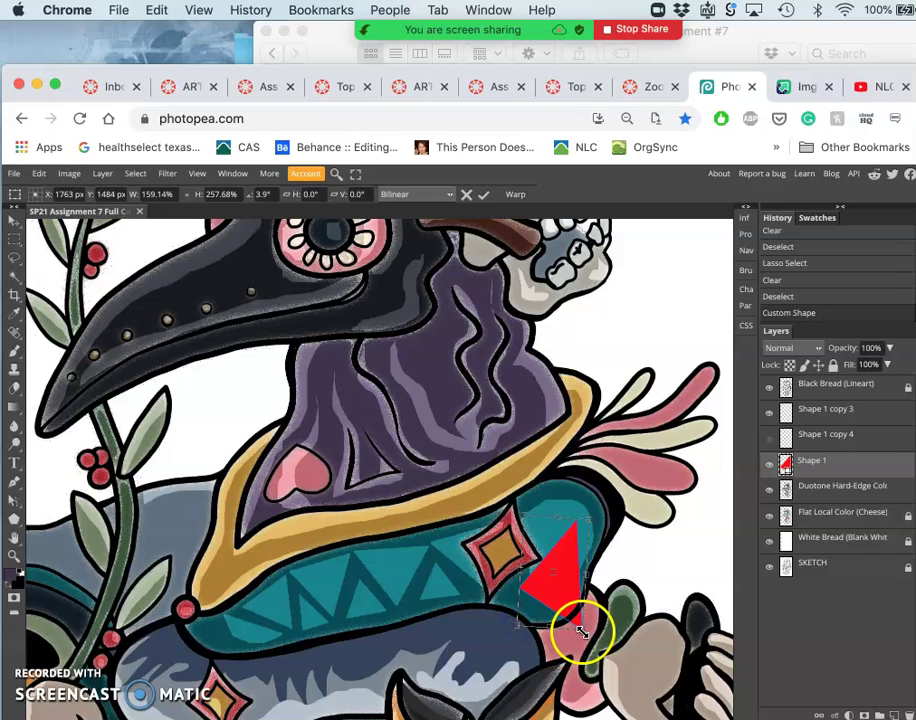
pyautogui.moveTo(581, 632); pyautogui.dragTo(579, 605)
pyautogui.press('Return')
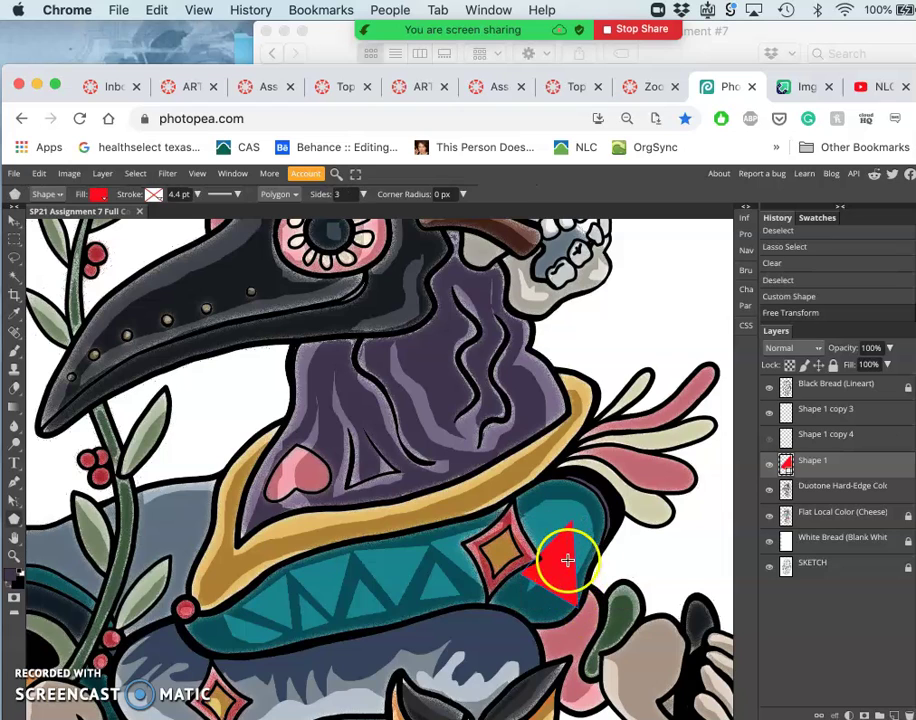
# Step: Rasterize the new triangle's layer and select the triangle with the Magic Wand
pyautogui.rightClick(838, 469)
pyautogui.click(762, 522)
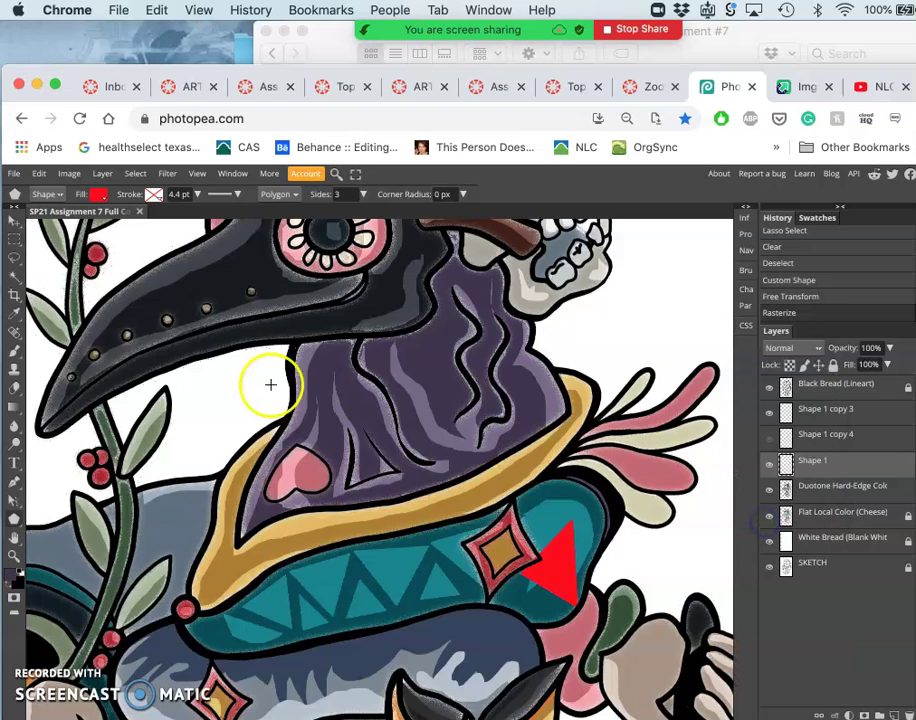
pyautogui.click(14, 278)
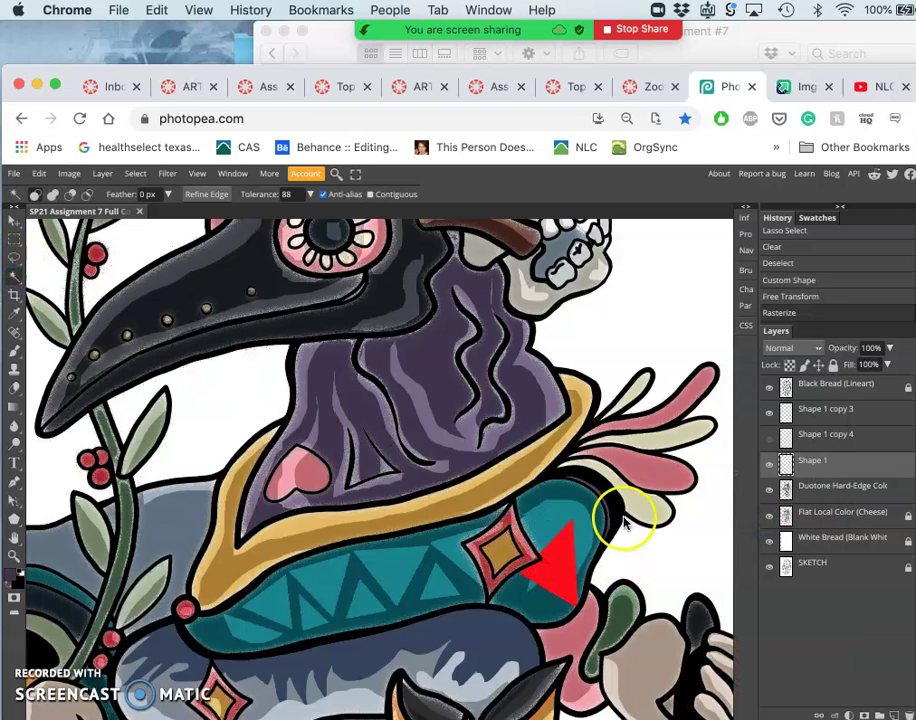
pyautogui.click(570, 548)
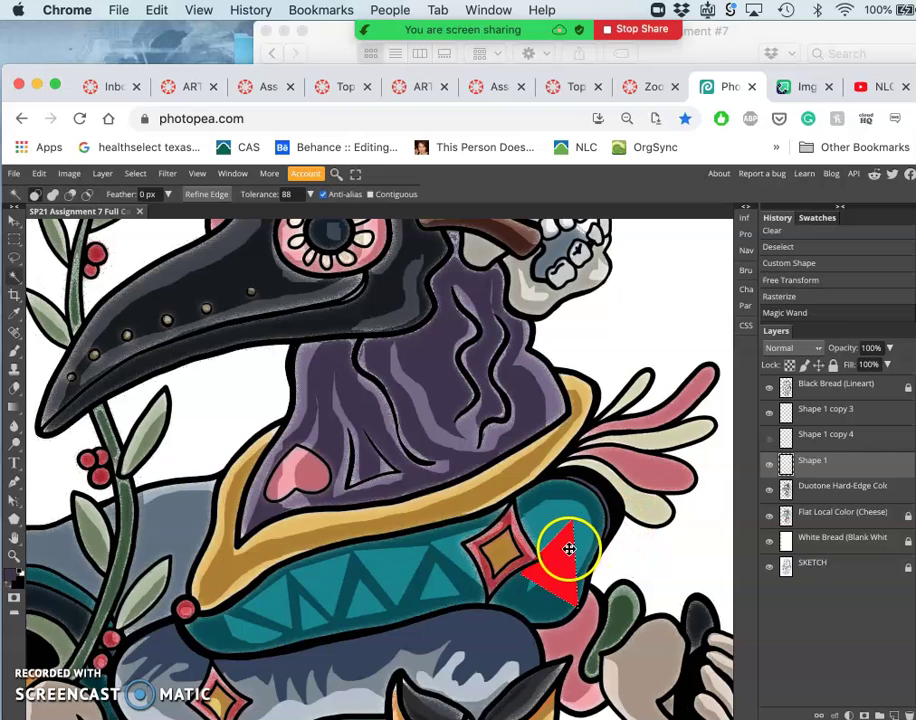
# Step: Hide the triangle layer, fill the selection on the Duotone Hard-Edge layer with the sleeve's dark teal using the Paint Bucket, and deselect
pyautogui.click(769, 461)
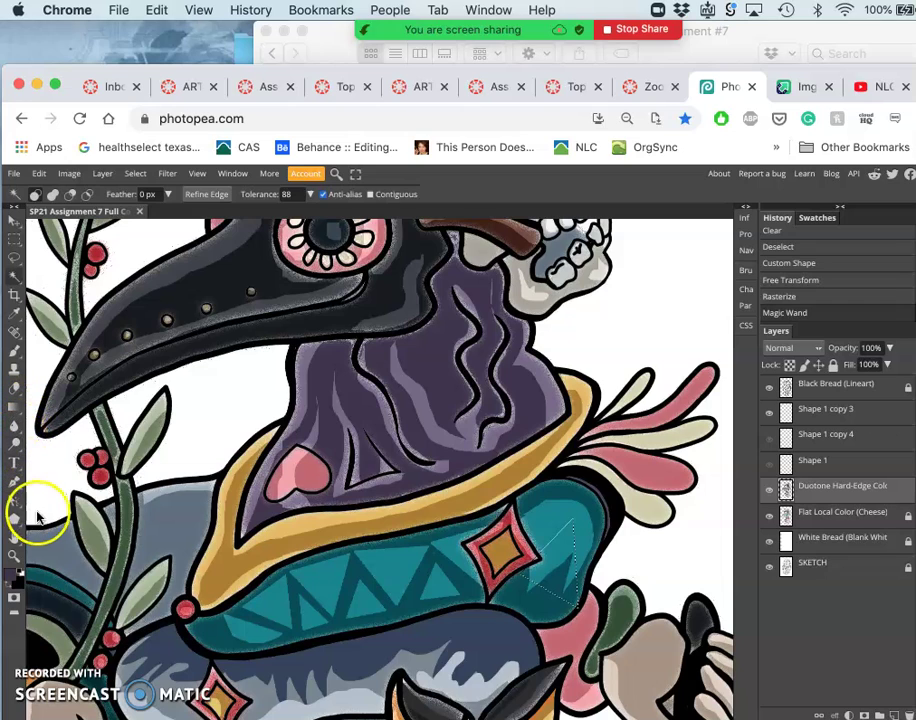
pyautogui.click(15, 351)
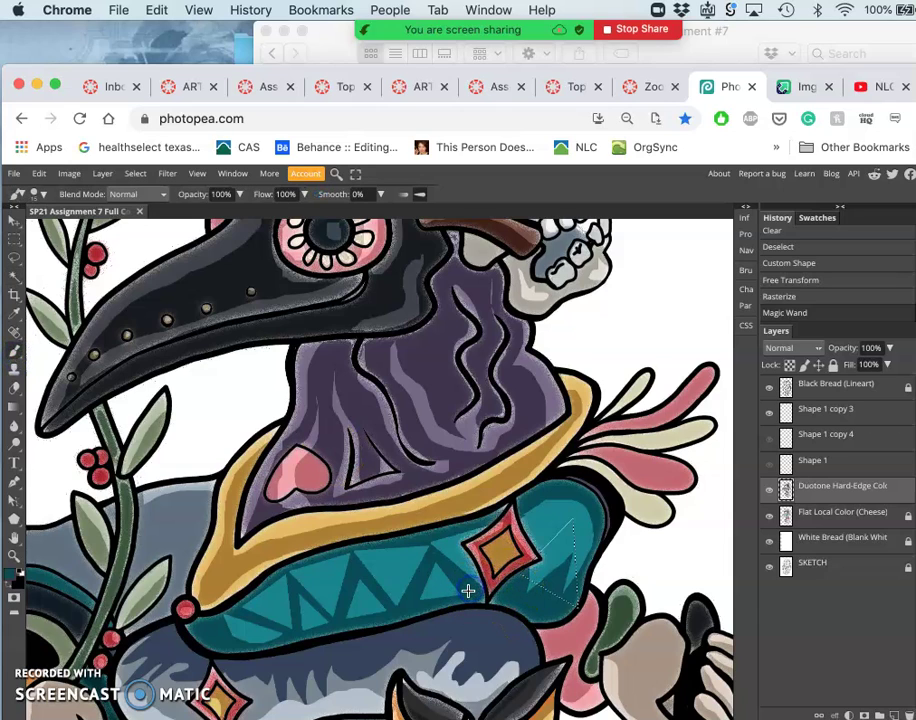
pyautogui.click(14, 407)
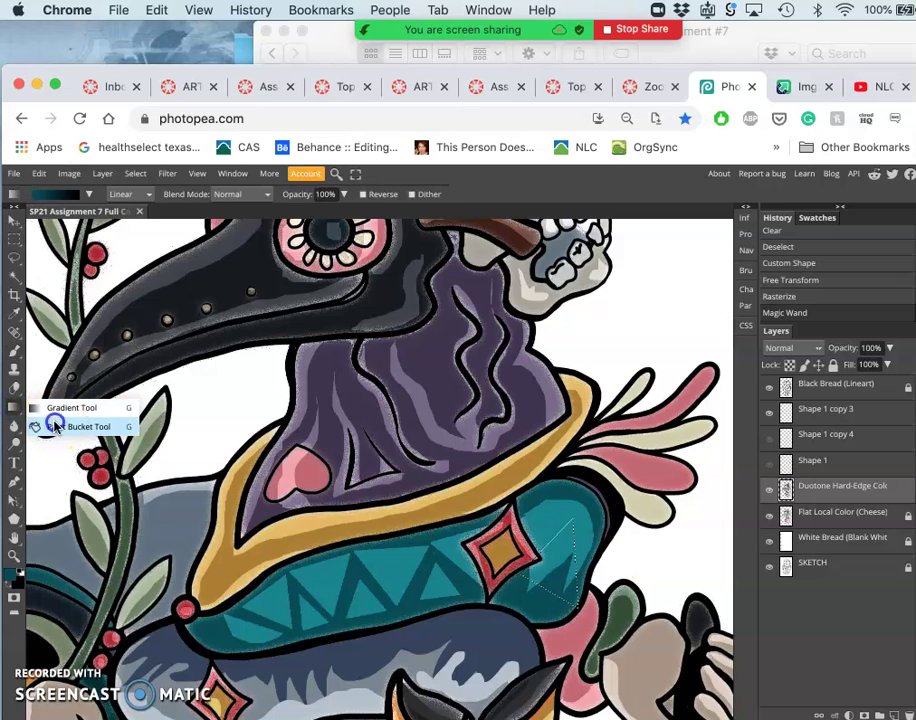
pyautogui.click(55, 426)
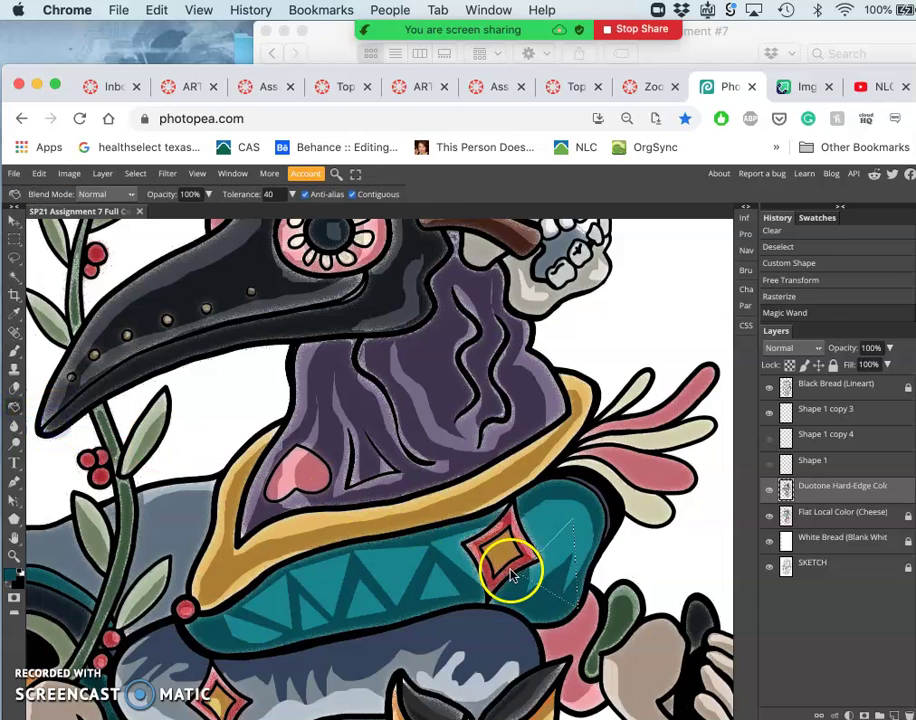
pyautogui.click(564, 578)
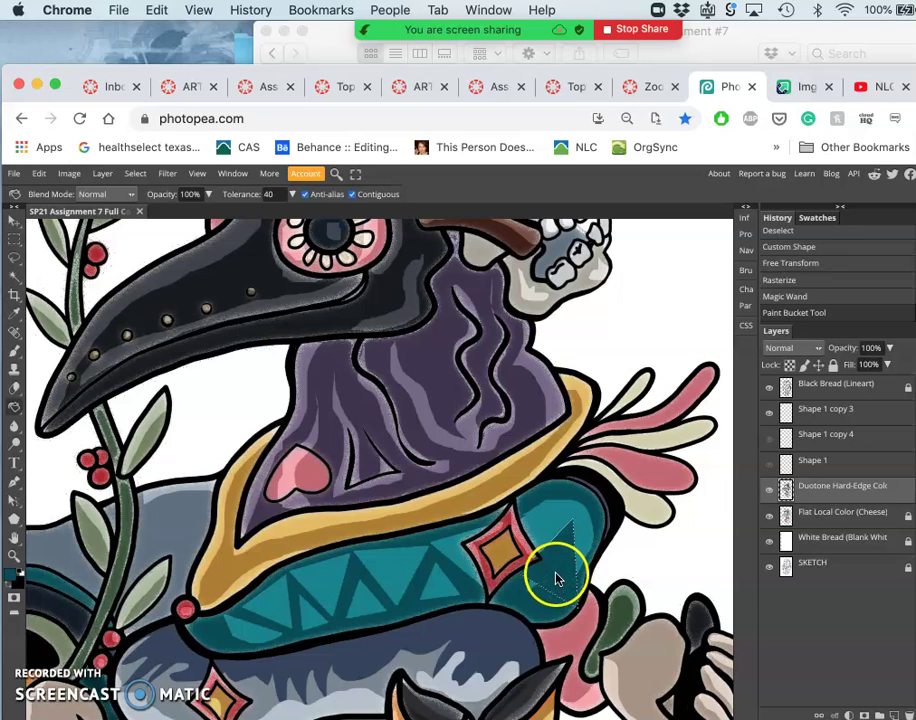
pyautogui.click(547, 597)
pyautogui.hotkey('ctrl', 'd')
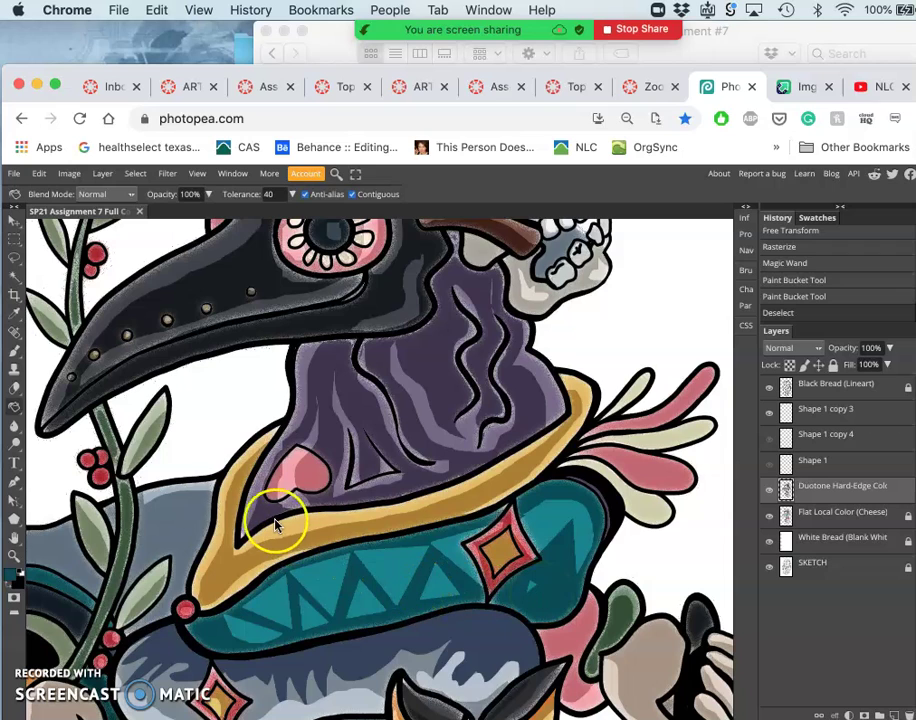
# Step: Draw a small red three-sided polygon on the puffed sleeve end, just below the diamond
pyautogui.click(14, 352)
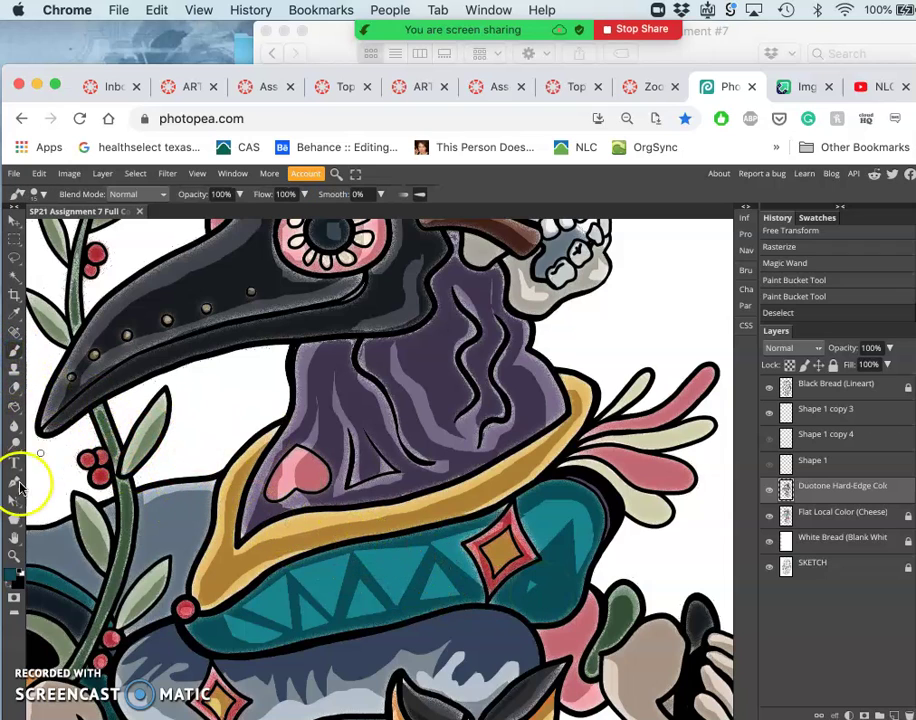
pyautogui.click(14, 519)
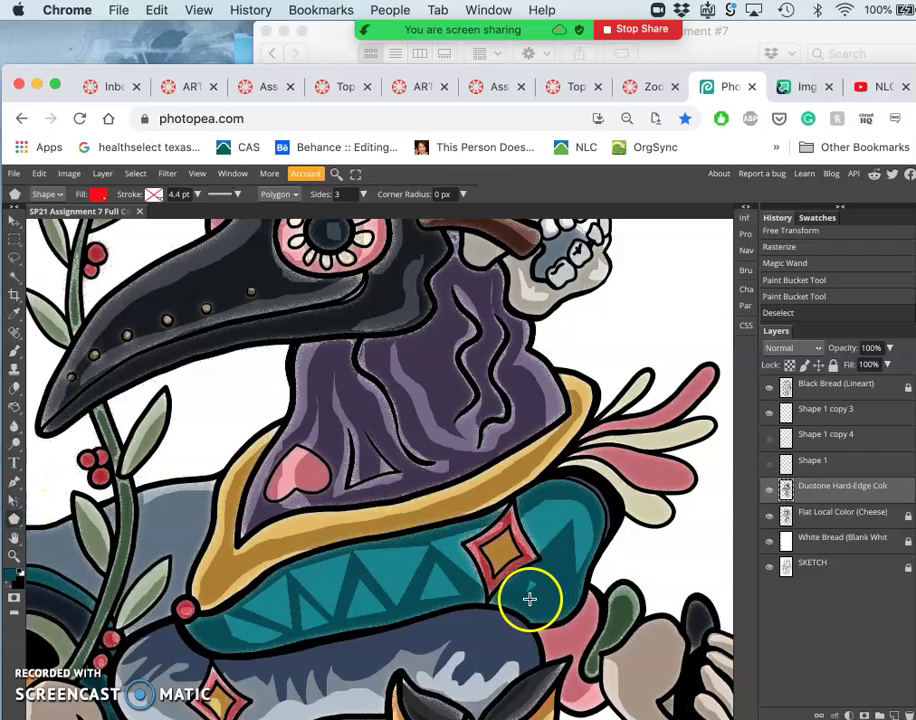
pyautogui.moveTo(558, 570)
pyautogui.mouseDown()
pyautogui.moveTo(538, 564)
pyautogui.moveTo(536, 572)
pyautogui.mouseUp()
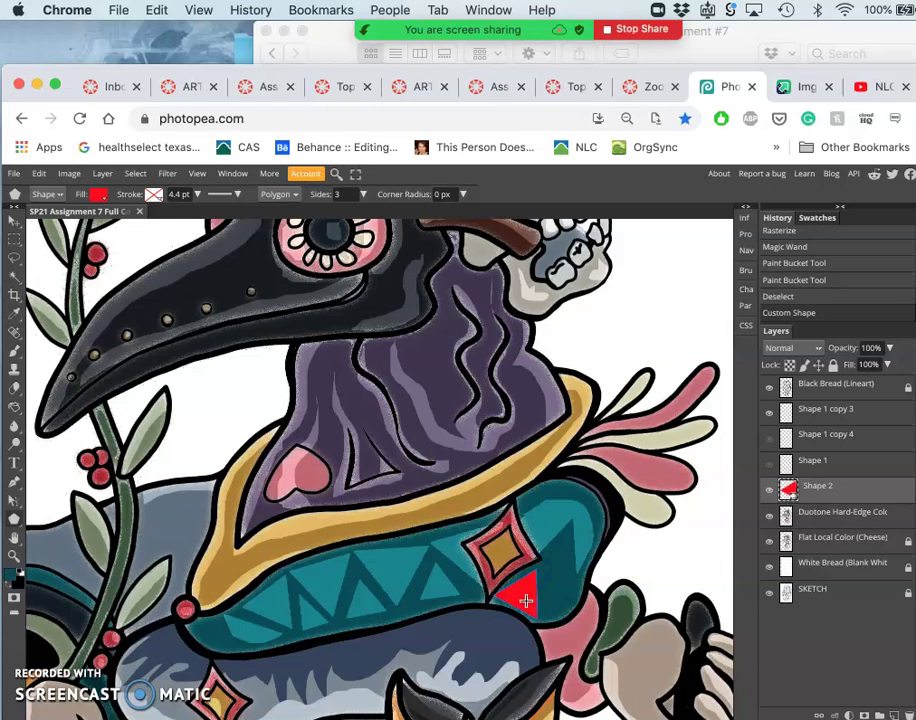
# Step: Move the new red triangle clear of the diamond and stretch it slightly to fit the lower sleeve end
pyautogui.click(15, 220)
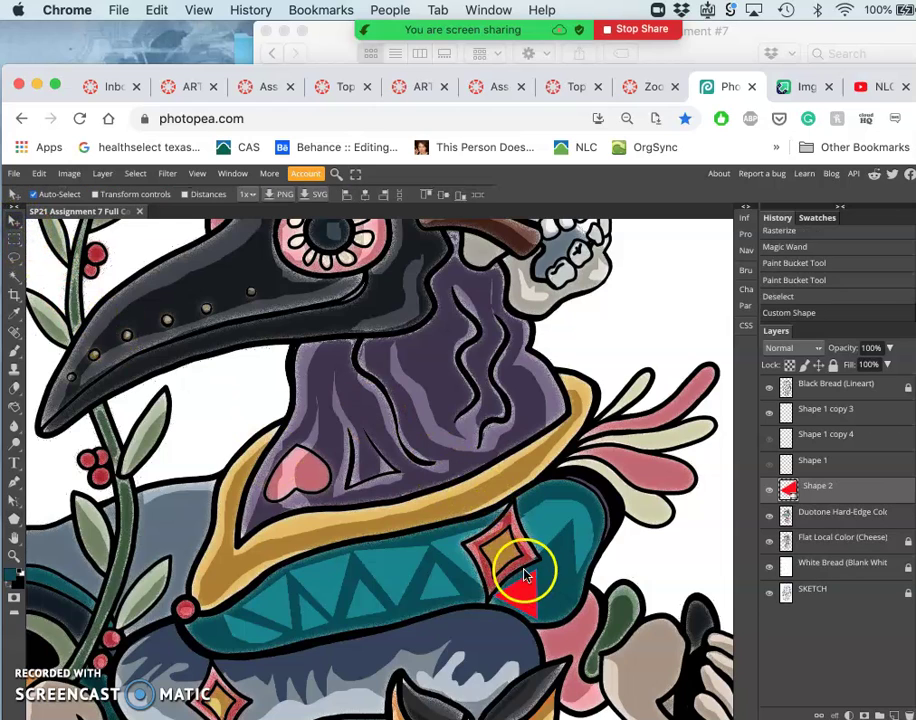
pyautogui.moveTo(530, 585); pyautogui.dragTo(548, 583)
pyautogui.moveTo(547, 583); pyautogui.dragTo(545, 584)
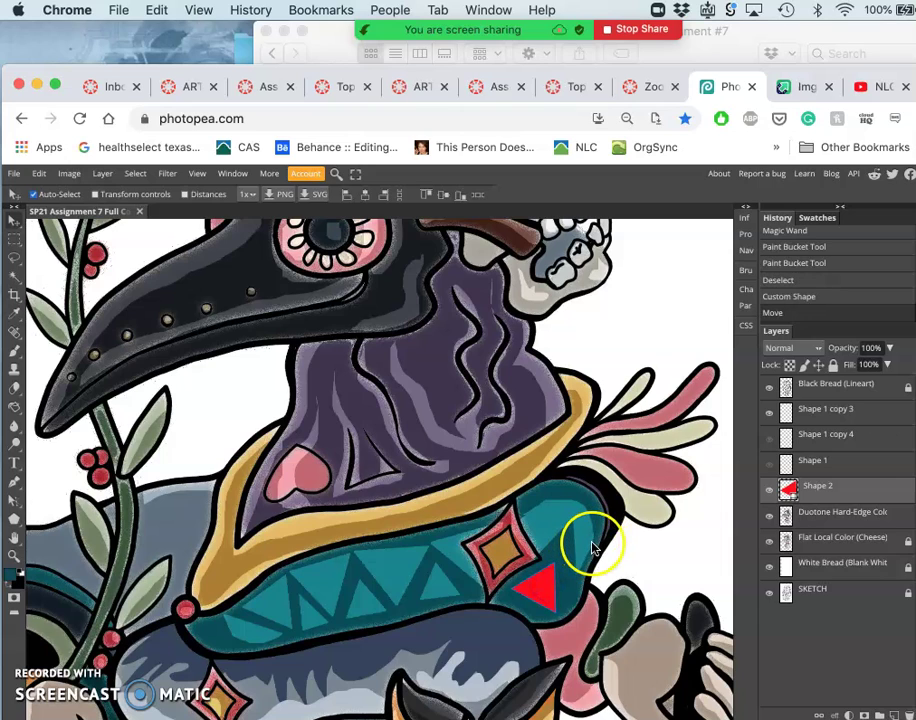
pyautogui.press('alt+super+t')
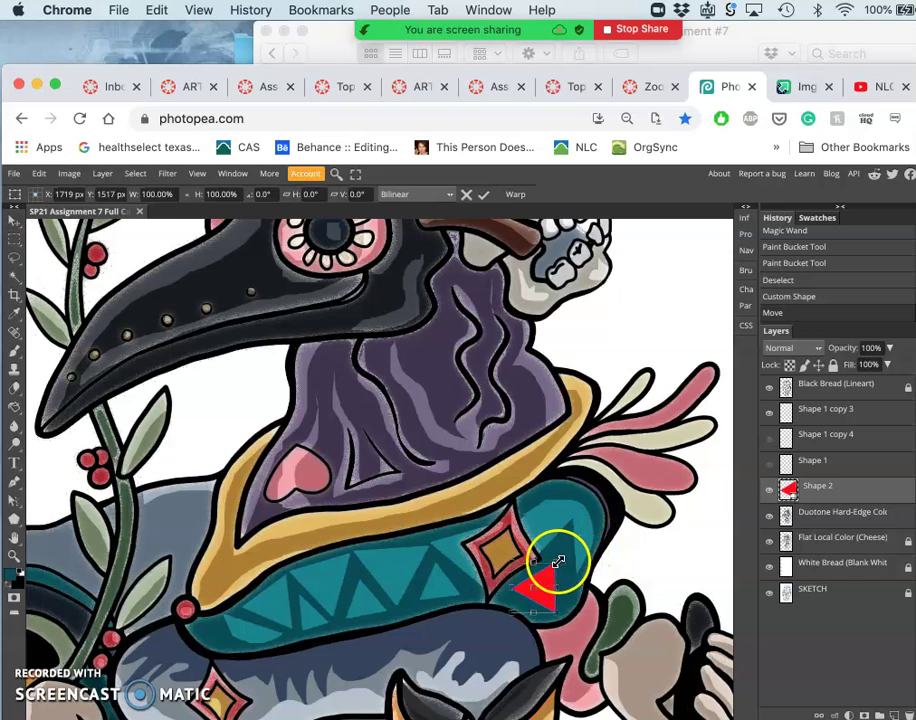
pyautogui.moveTo(557, 557)
pyautogui.mouseDown()
pyautogui.moveTo(574, 553)
pyautogui.moveTo(561, 560)
pyautogui.mouseUp()
pyautogui.press('Return')
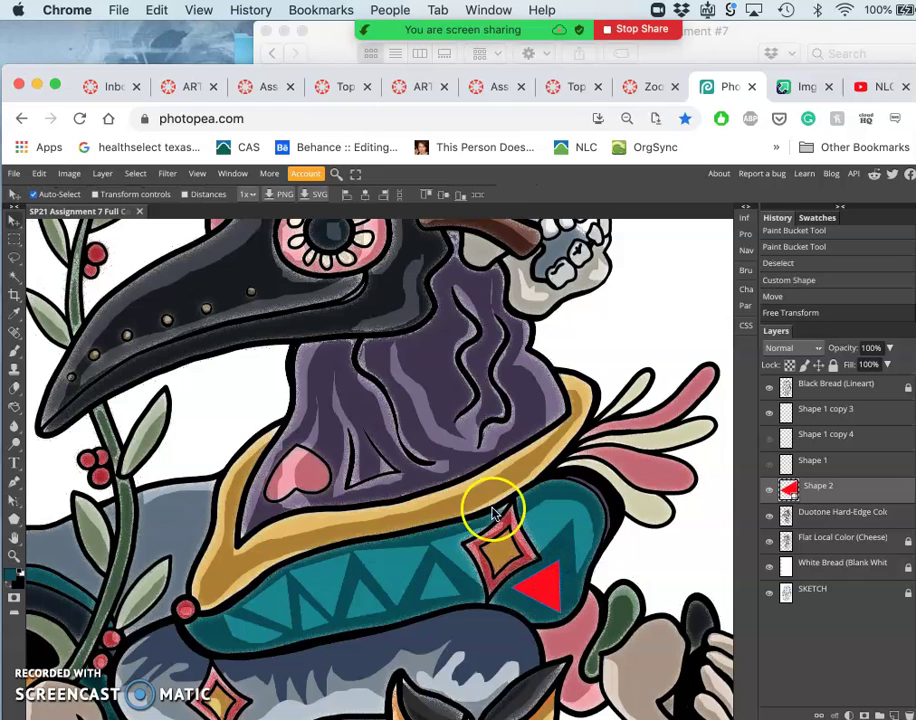
# Step: Select the red triangle with the Magic Wand, hide Shape 2, and clear the selected area from the Duotone Hard-Edge layer
pyautogui.click(14, 275)
pyautogui.click(557, 598)
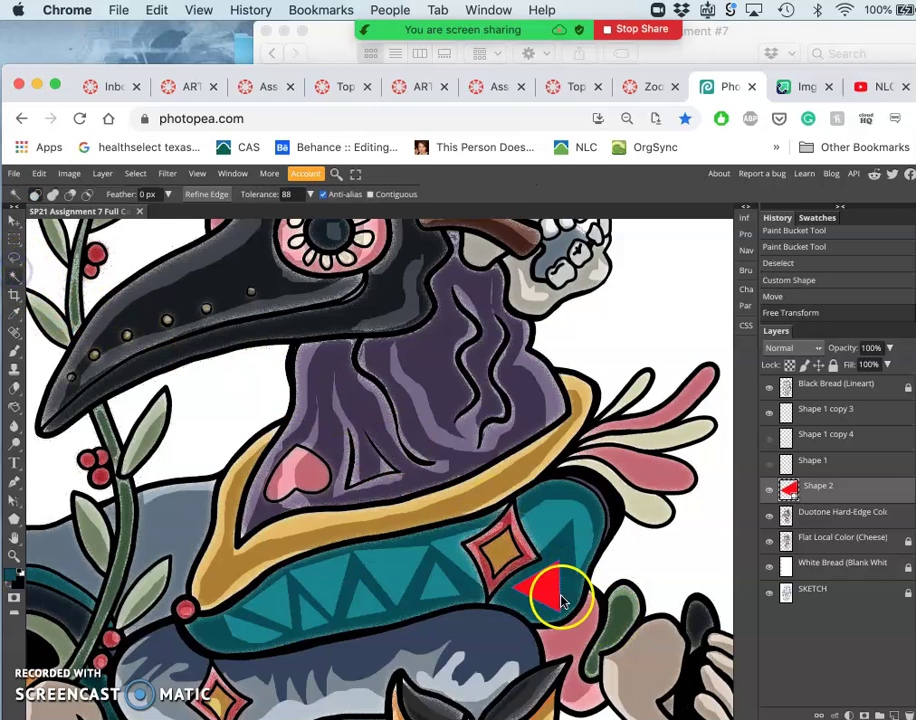
pyautogui.click(546, 594)
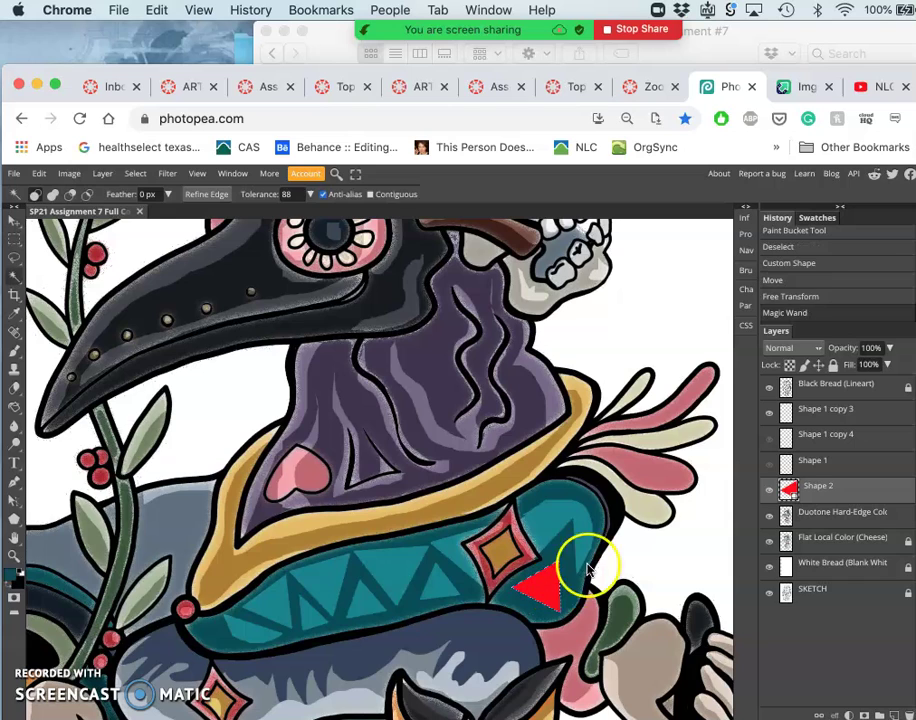
pyautogui.click(769, 494)
pyautogui.click(822, 515)
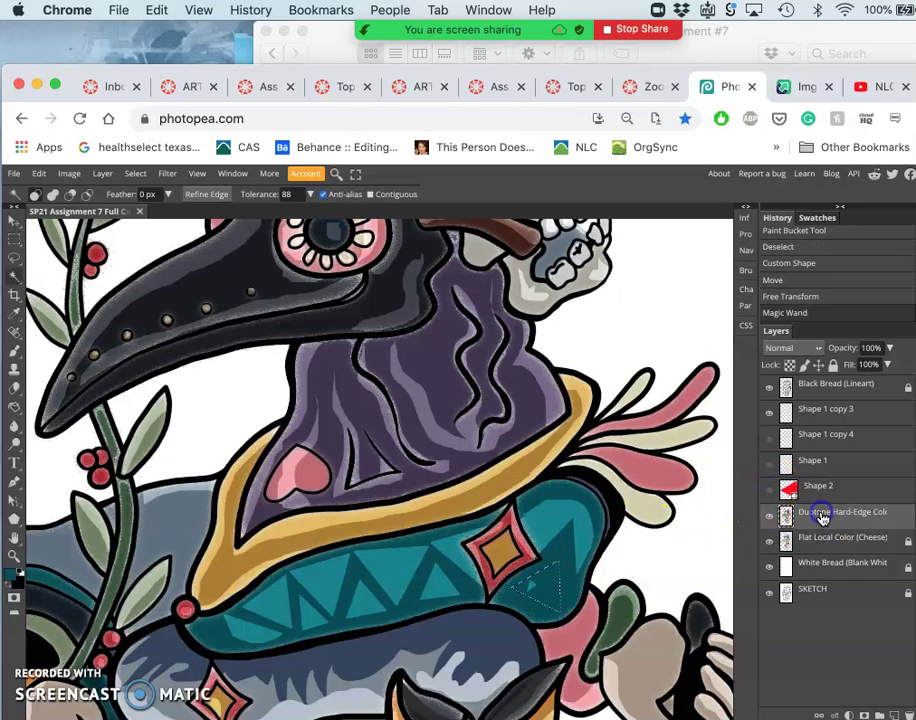
pyautogui.press('Delete')
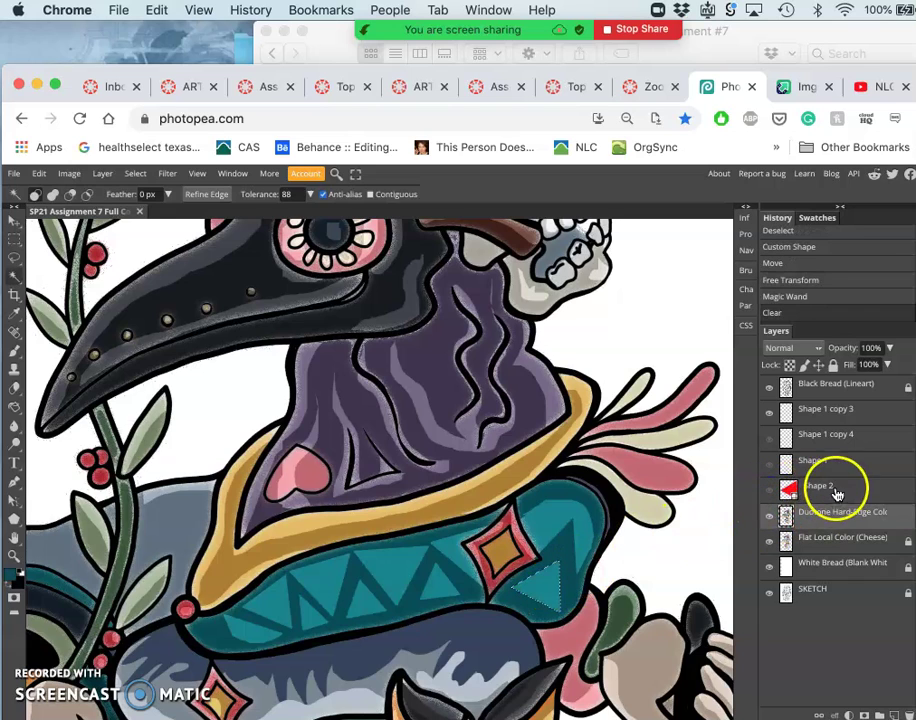
# Step: Select the four shape layers from Shape 1 copy 3 to Shape 2, show the hidden ones, and merge them
pyautogui.click(836, 490)
pyautogui.press('Delete')
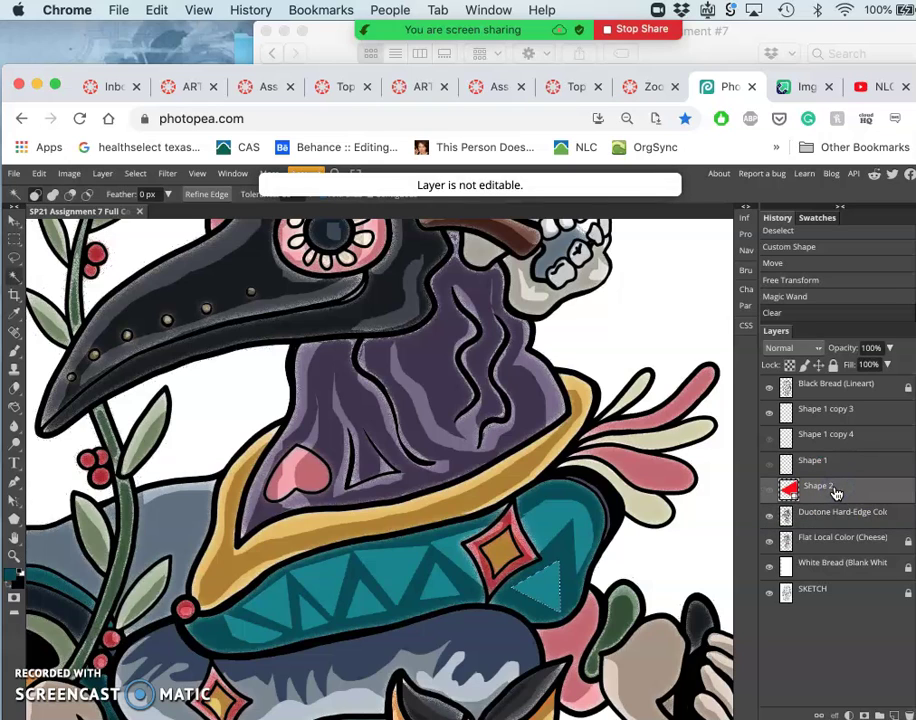
pyautogui.click(858, 415)
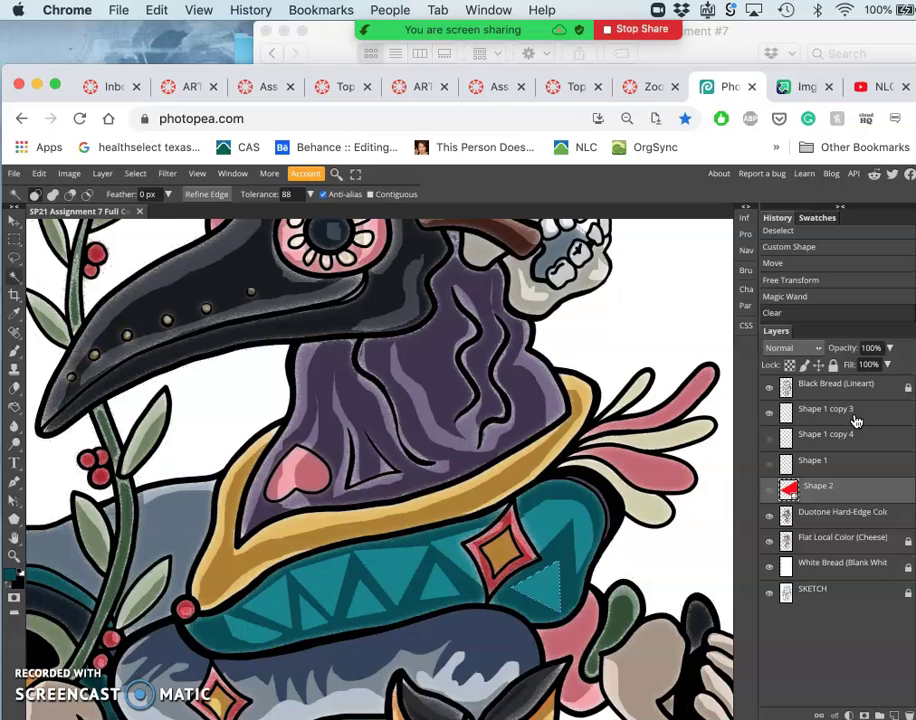
pyautogui.click(856, 421)
pyautogui.keyDown('shift'); pyautogui.click(841, 489); pyautogui.keyUp('shift')
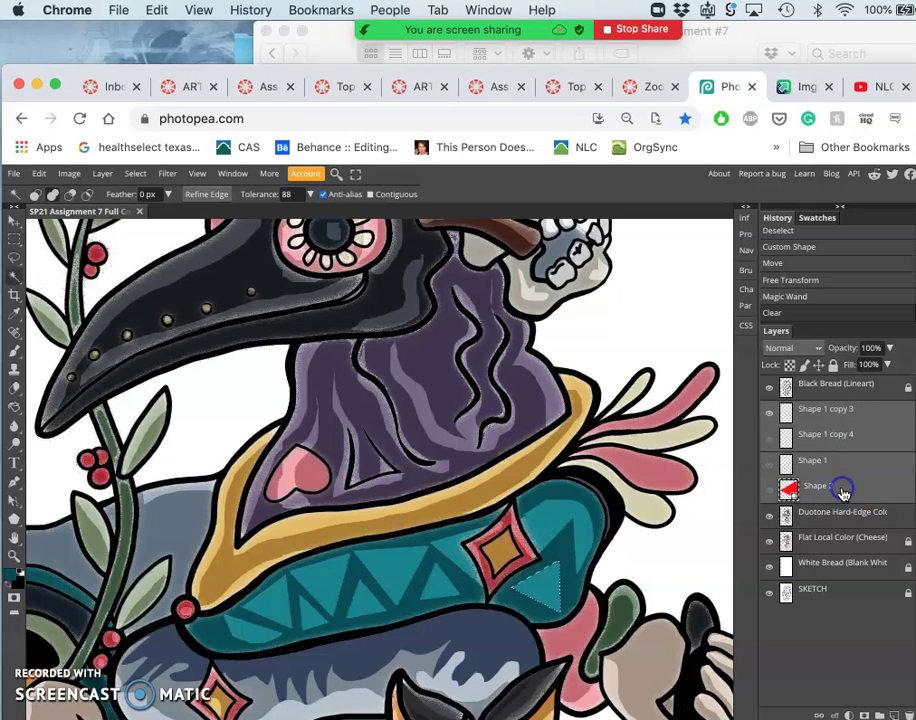
pyautogui.press('Delete')
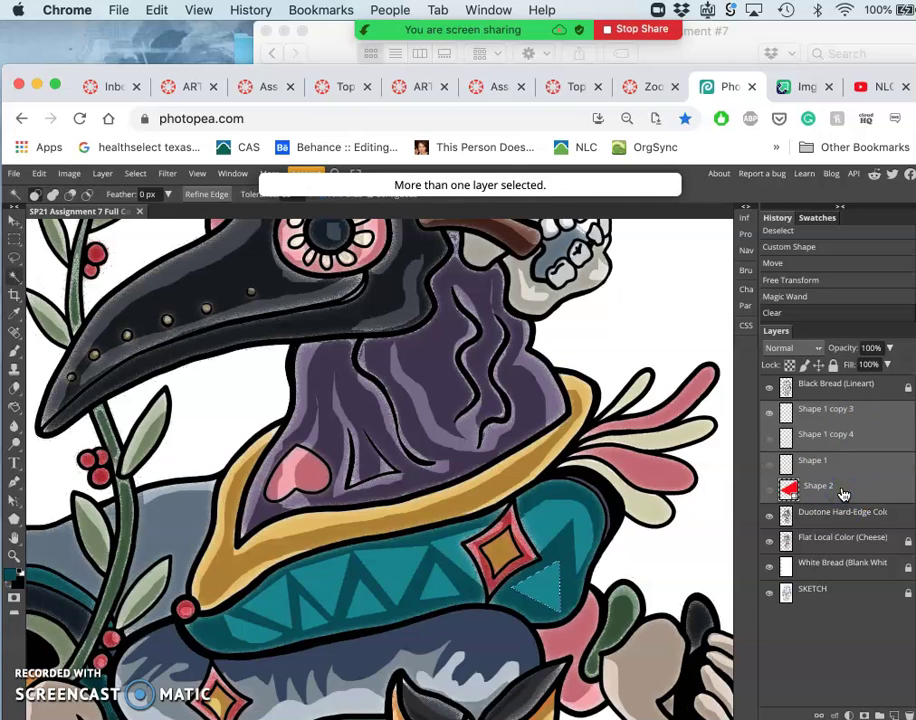
pyautogui.click(771, 492)
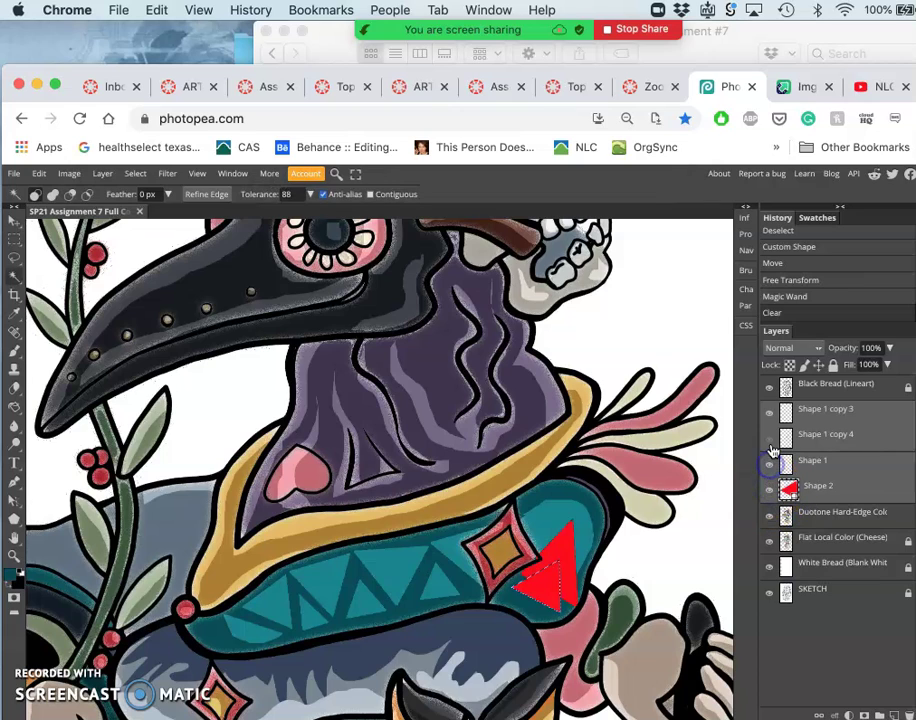
pyautogui.click(771, 447)
pyautogui.click(840, 433)
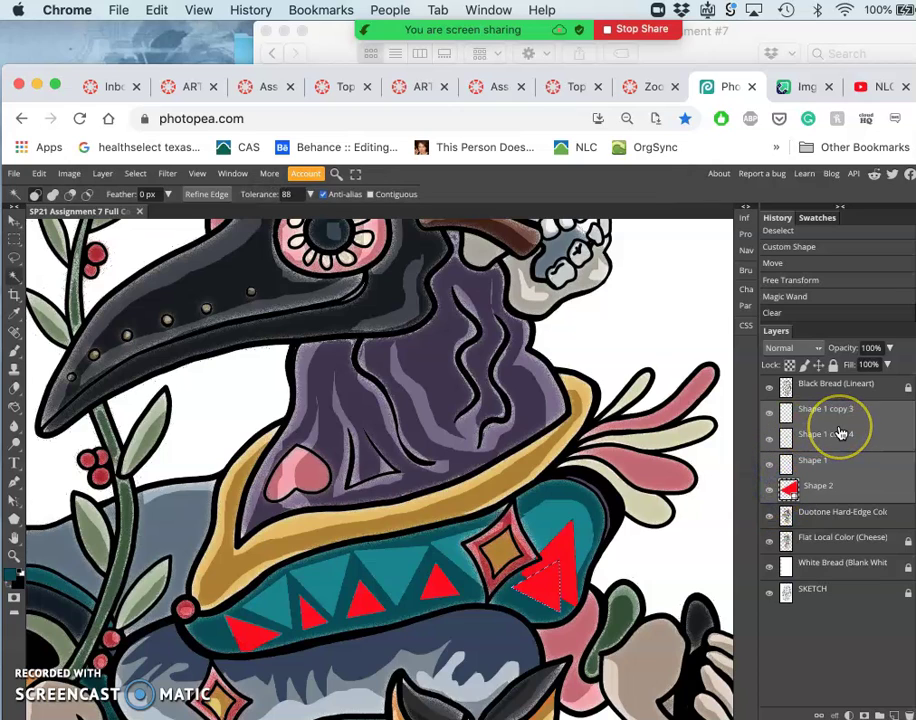
pyautogui.press('super+e')
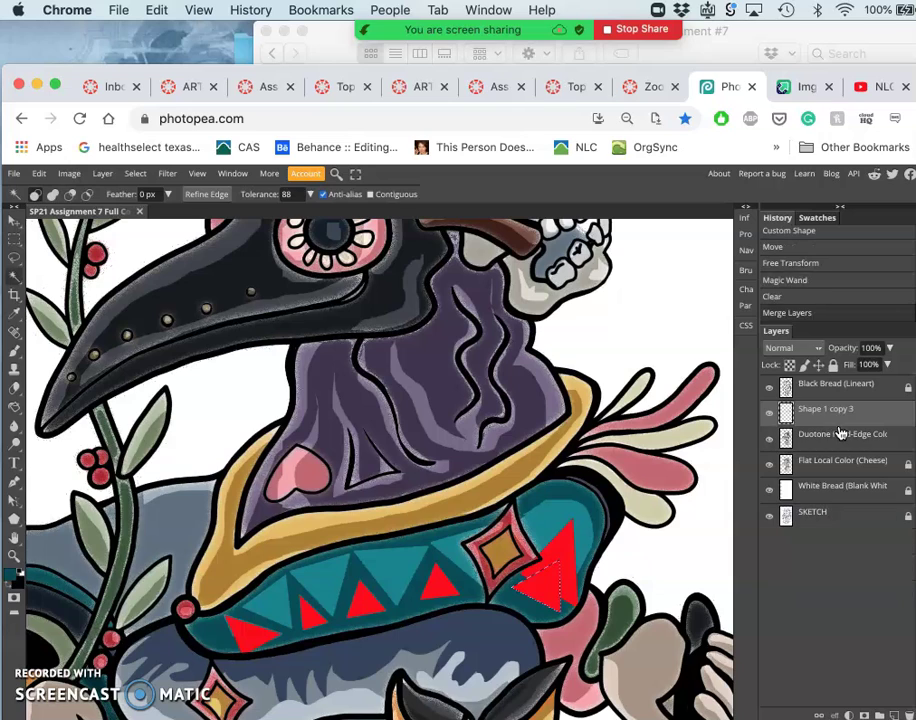
# Step: Deselect and delete the merged layer of red triangles
pyautogui.press('Delete')
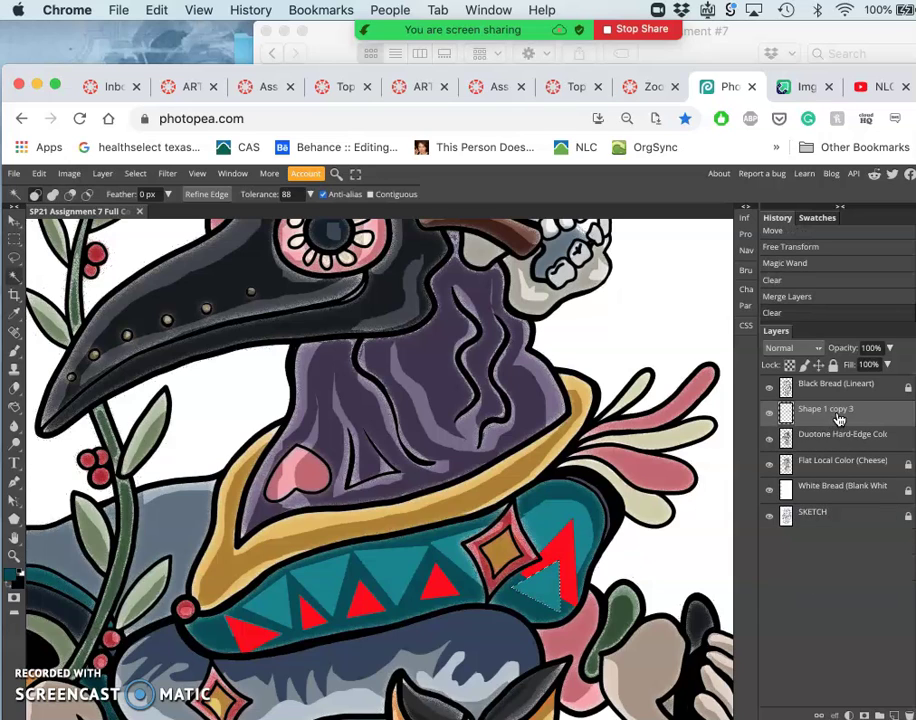
pyautogui.press('Delete')
pyautogui.press('super+d')
pyautogui.press('Delete')
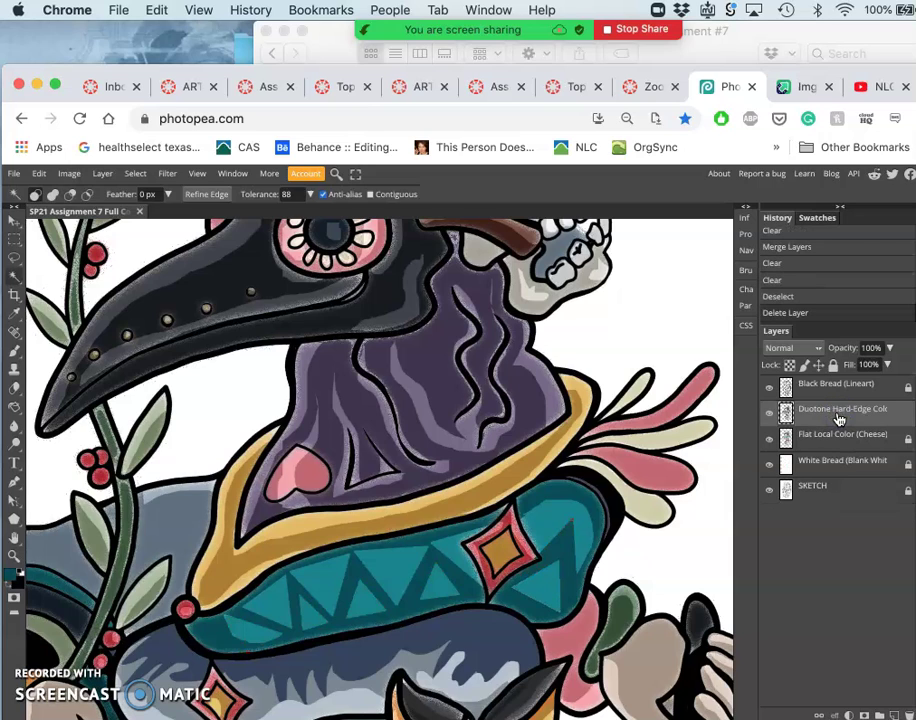
# Step: Lasso a strip along the blue shoulder's upper edge beside the vine, clear it from the Duotone Hard-Edge layer, and deselect
pyautogui.click(770, 408)
pyautogui.click(495, 425)
pyautogui.scroll(-1, 495, 425)
pyautogui.hscroll(1, 495, 425)
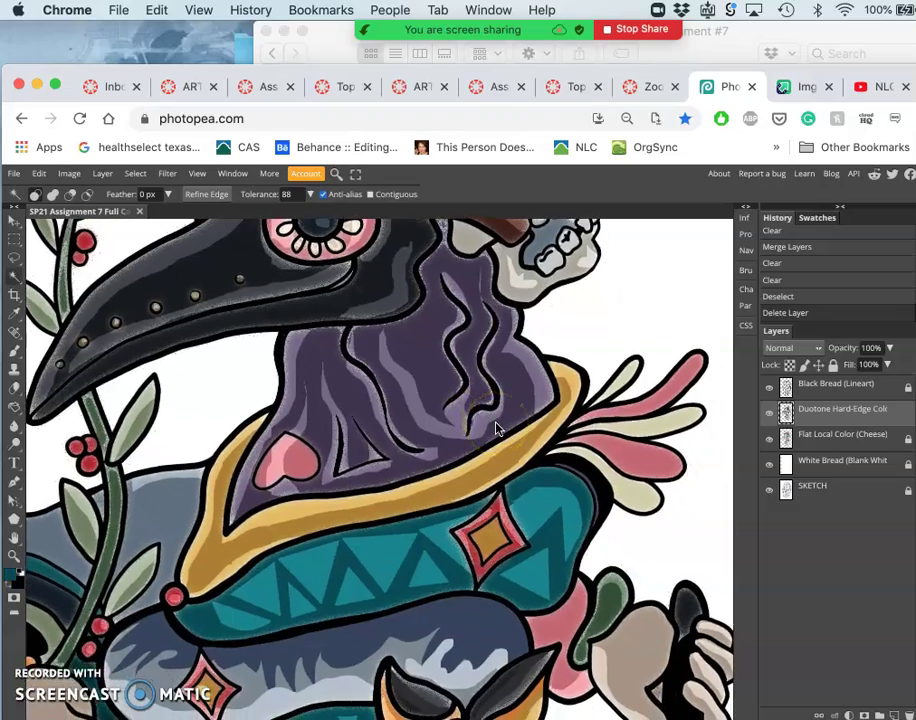
pyautogui.scroll(-5, 495, 428)
pyautogui.scroll(4, 497, 428)
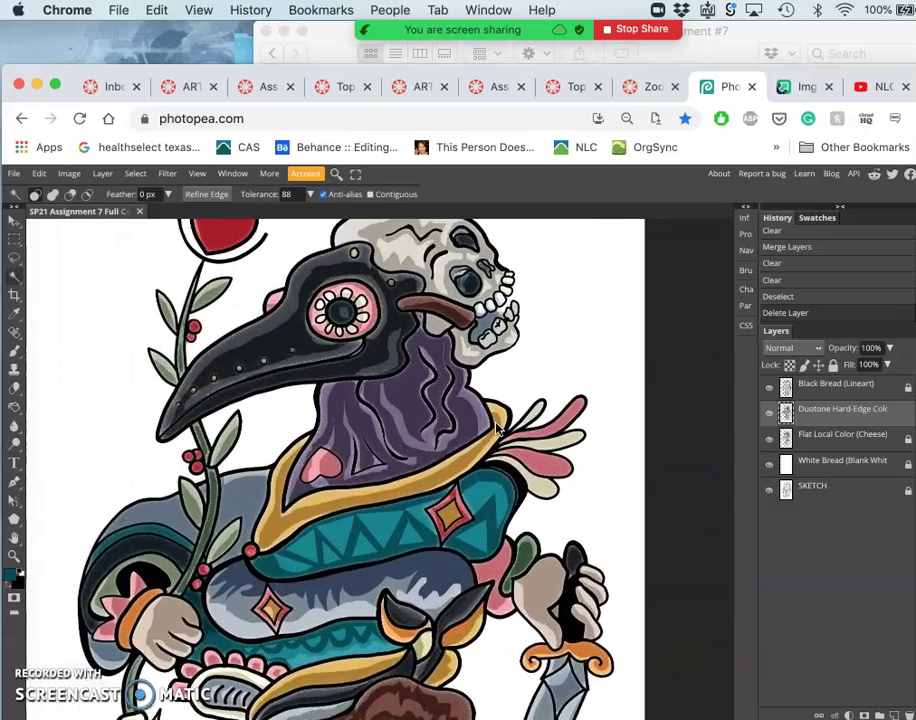
pyautogui.scroll(-2, 495, 428)
pyautogui.hscroll(-3, 495, 428)
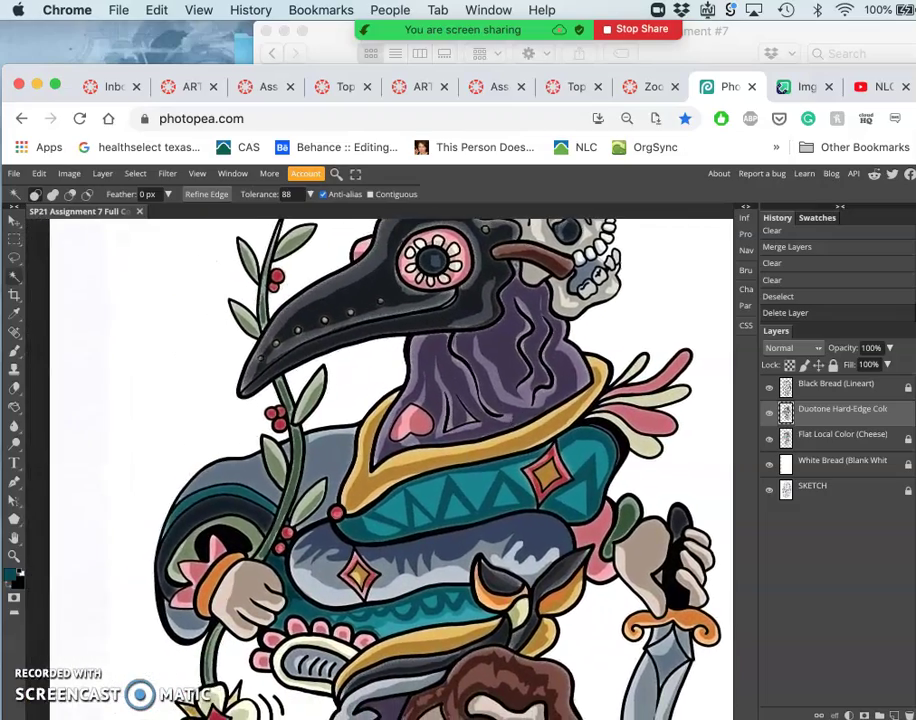
pyautogui.click(13, 260)
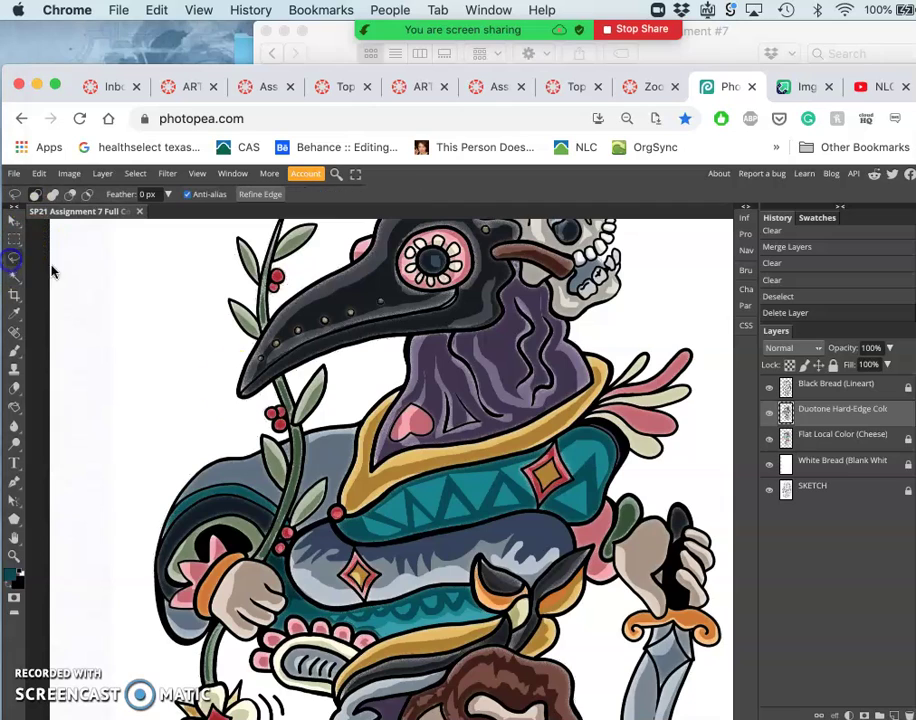
pyautogui.click(291, 449)
pyautogui.moveTo(289, 438); pyautogui.dragTo(287, 445)
pyautogui.press('Delete')
pyautogui.click(244, 465)
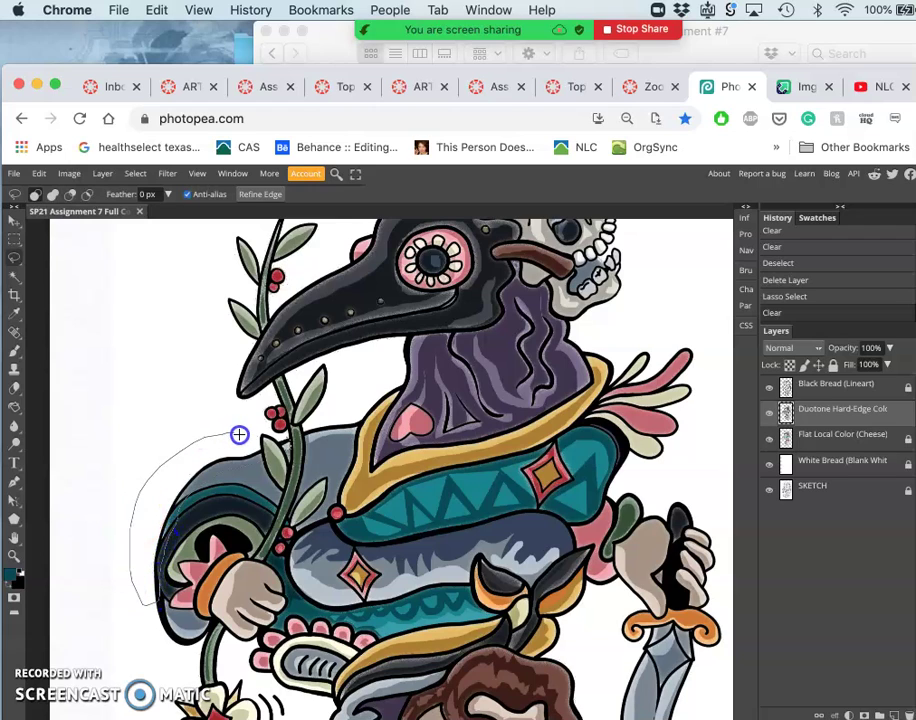
# Step: Lasso the outer upper edge of the blue sleeve beyond the vine, clear it to reveal a highlight, and deselect
pyautogui.moveTo(253, 440); pyautogui.dragTo(253, 440)
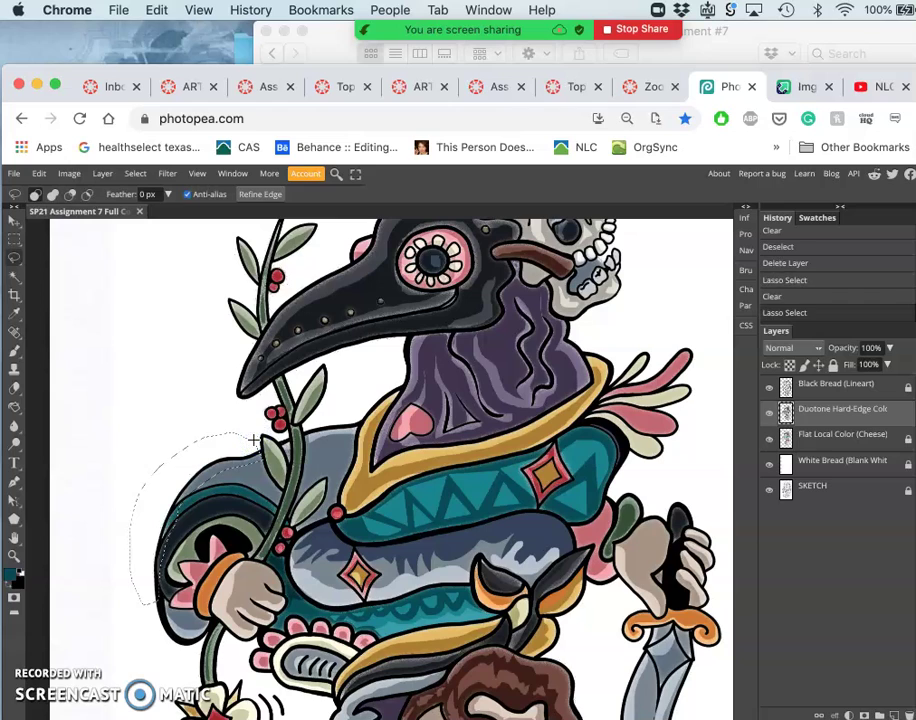
pyautogui.press('Delete')
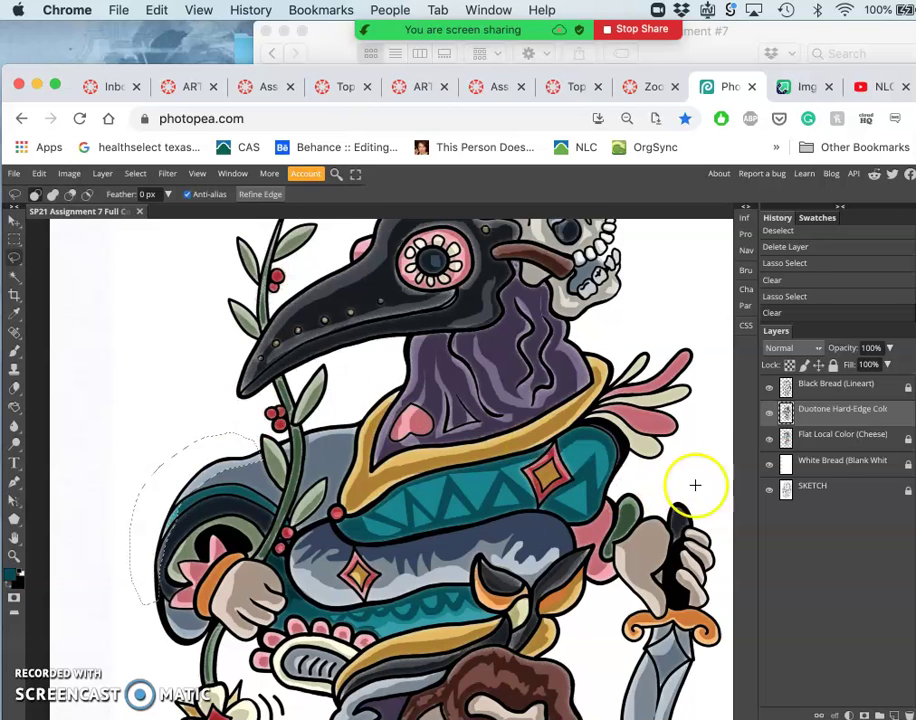
pyautogui.press('Delete')
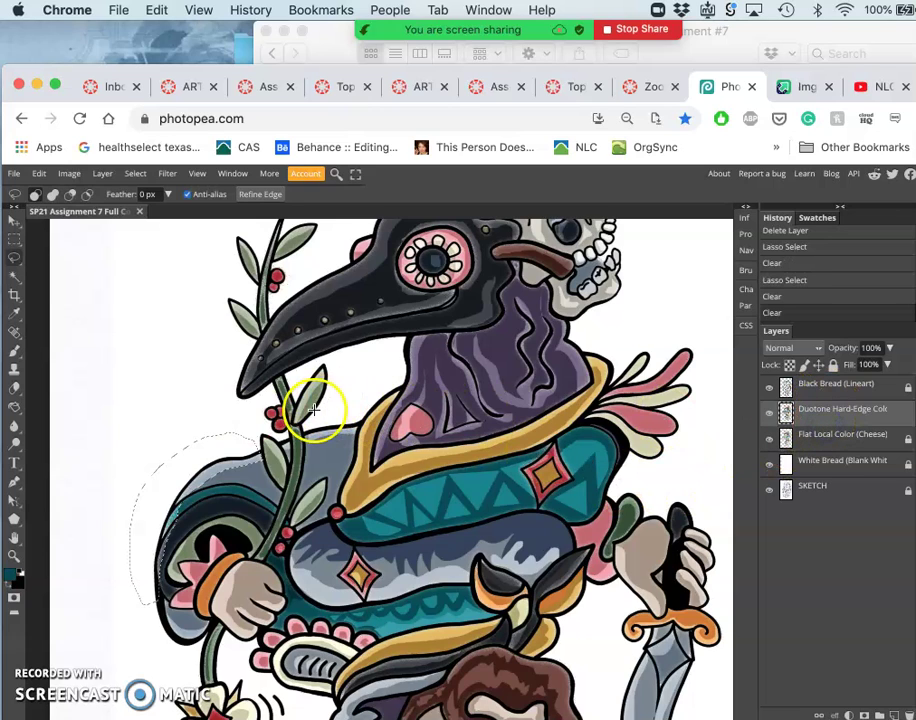
pyautogui.click(178, 413)
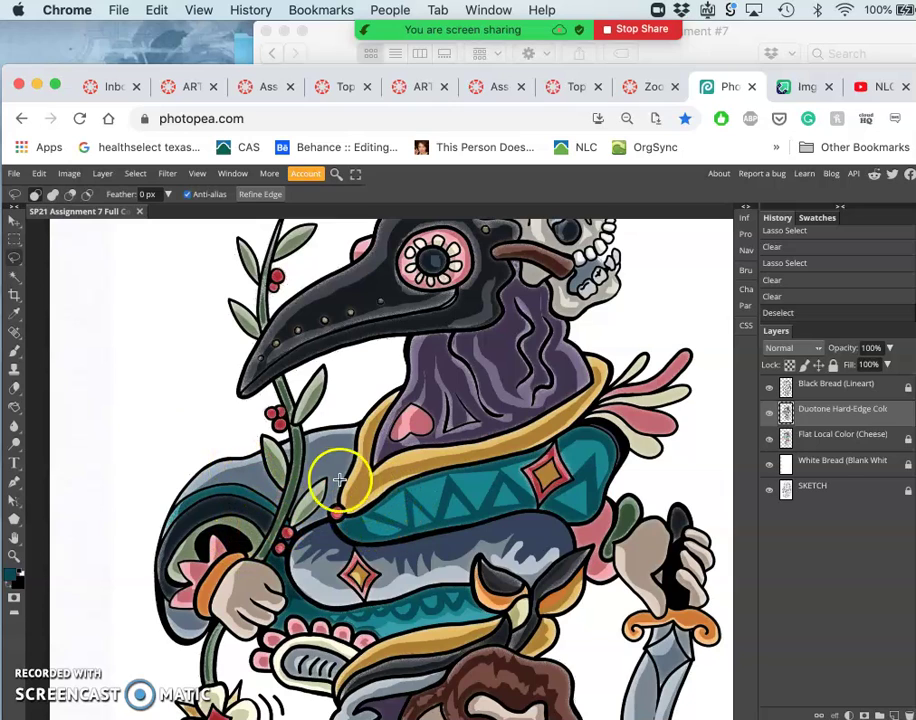
# Step: Lasso the upper part of the teal cuff band, clear it from the Duotone Hard-Edge layer, and deselect
pyautogui.moveTo(280, 499); pyautogui.dragTo(280, 500)
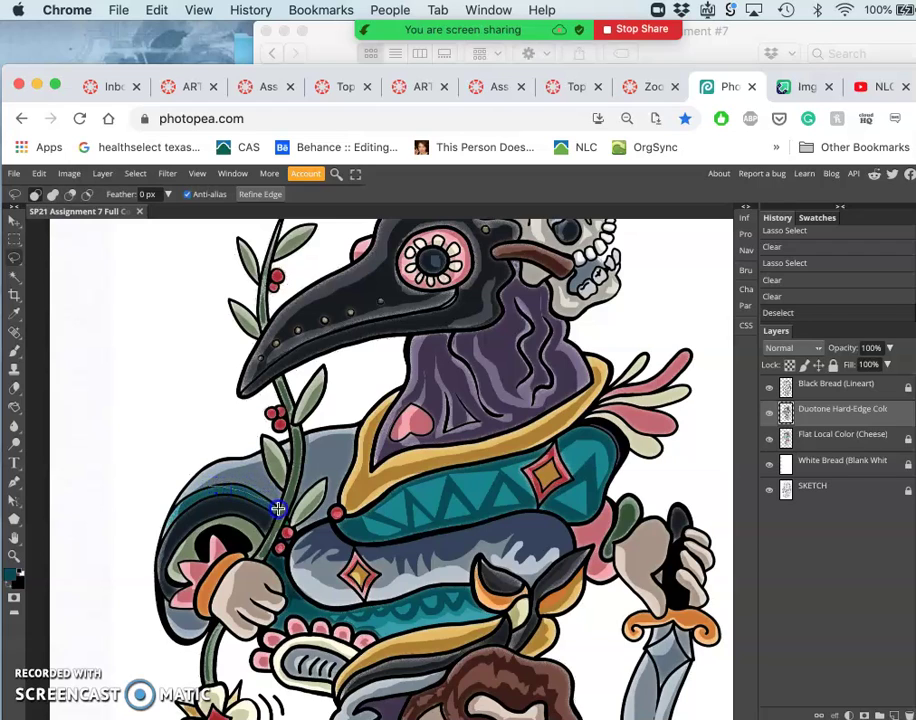
pyautogui.moveTo(279, 501); pyautogui.dragTo(277, 498)
pyautogui.press('BackSpace')
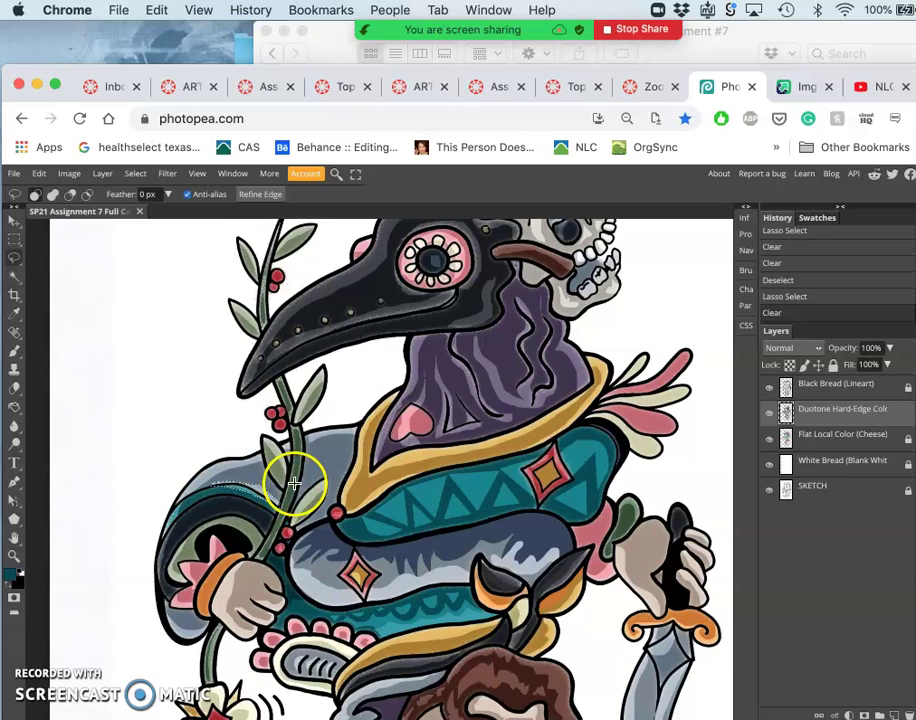
pyautogui.press('super+d')
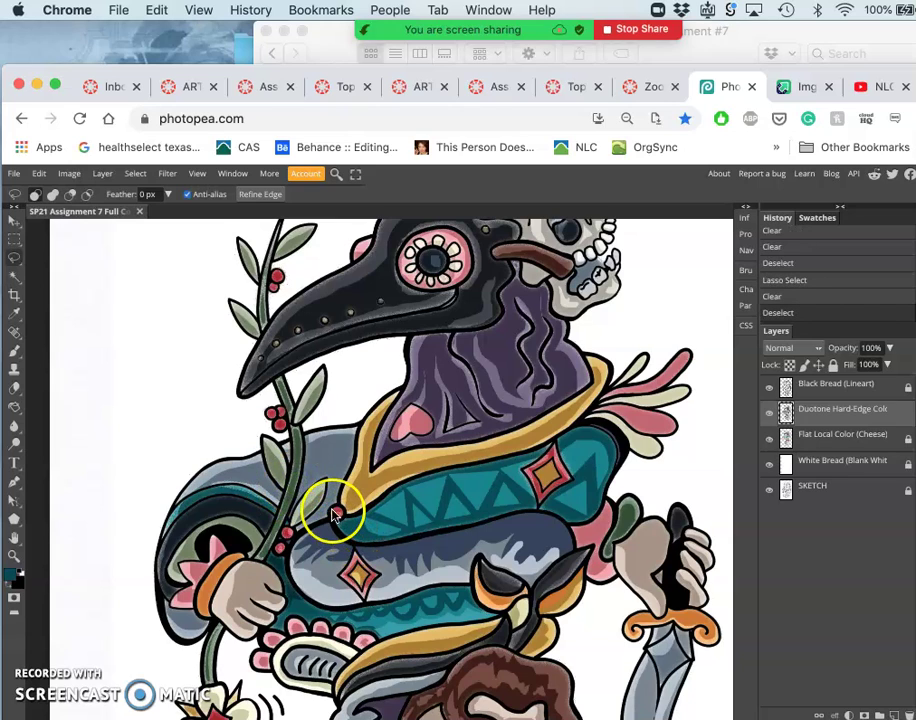
pyautogui.press('super+z')
pyautogui.press('super+d')
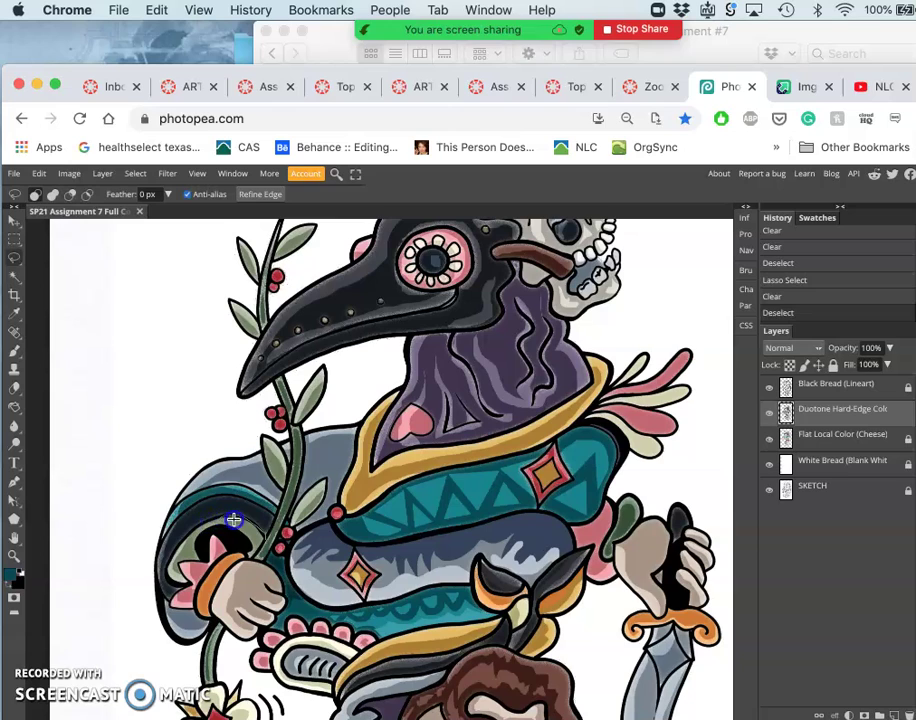
# Step: Lasso a curved area inside the sleeve opening below the teal cuff, clear it as a highlight, and deselect
pyautogui.moveTo(265, 540); pyautogui.dragTo(262, 542)
pyautogui.press('Delete')
pyautogui.click(420, 519)
pyautogui.hscroll(6, 420, 519)
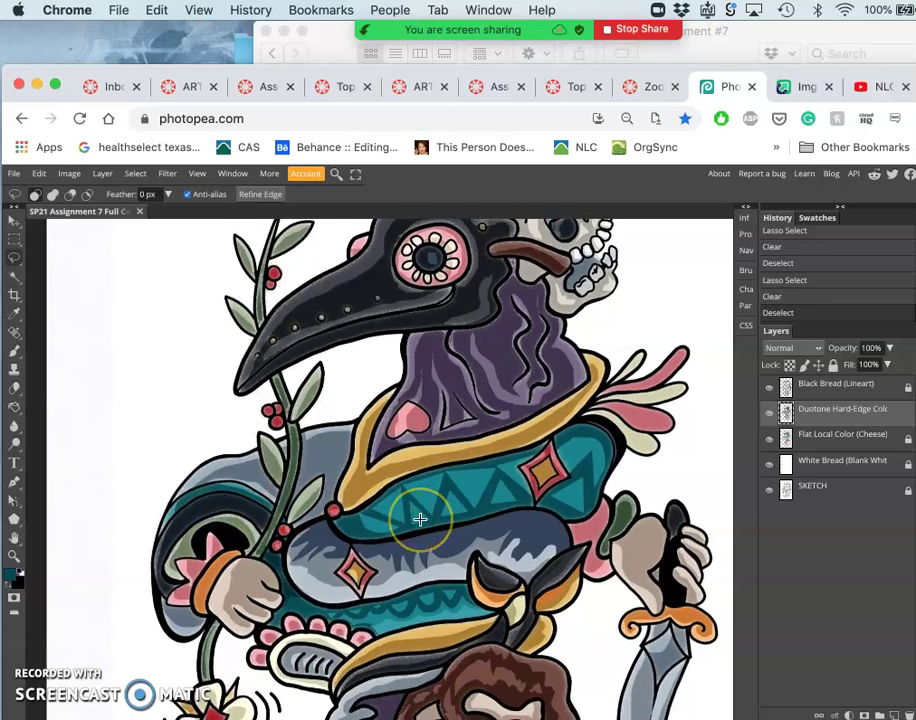
pyautogui.scroll(4, 420, 519)
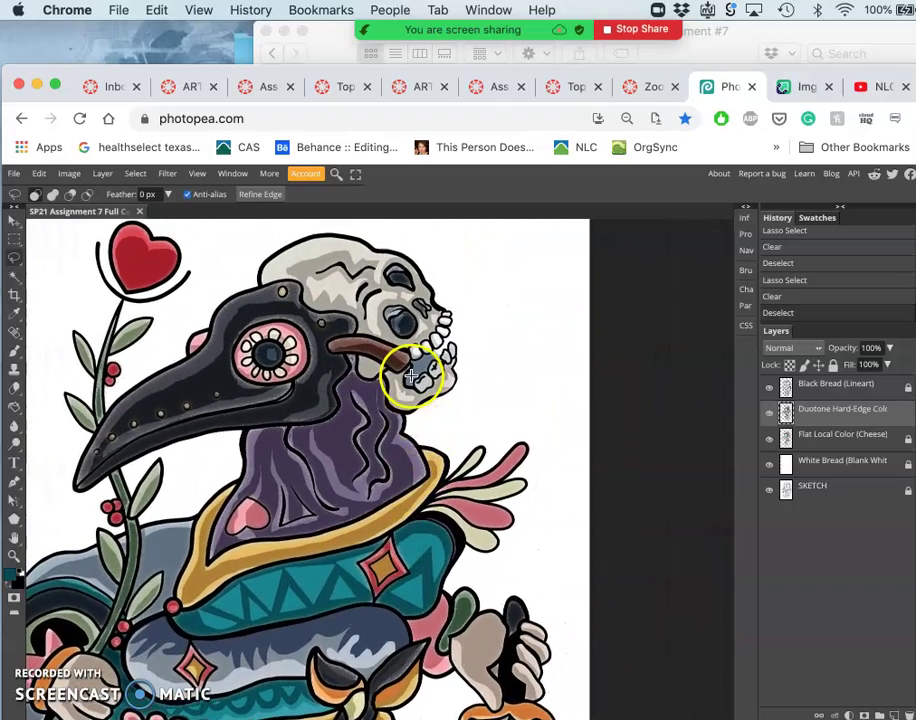
# Step: Lasso a small highlight in the blue mouth interior below the skull's upper teeth, clear it from the Duotone Hard-Edge layer, and deselect
pyautogui.scroll(5, 413, 380)
pyautogui.scroll(2, 413, 380)
pyautogui.scroll(10, 413, 380)
pyautogui.moveTo(479, 429)
pyautogui.mouseDown()
pyautogui.moveTo(496, 439)
pyautogui.moveTo(489, 418)
pyautogui.mouseUp()
pyautogui.press('Delete')
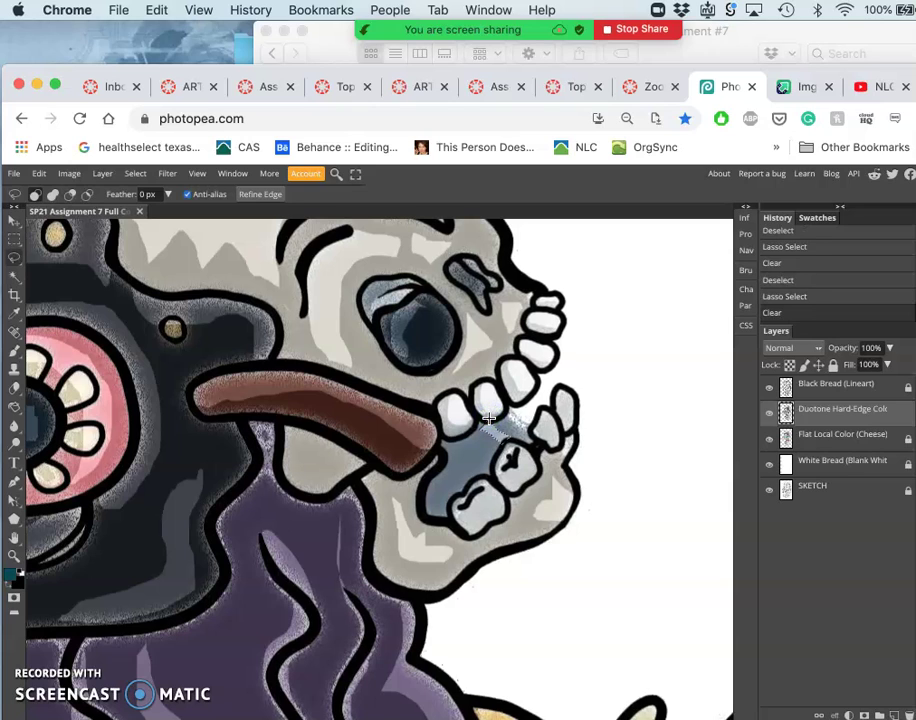
pyautogui.click(525, 420)
# Step: Lasso the back of the skull's blue mouth interior, darken it by lowering the Levels midtones, and deselect
pyautogui.moveTo(463, 466)
pyautogui.mouseDown()
pyautogui.moveTo(422, 476)
pyautogui.moveTo(445, 500)
pyautogui.moveTo(454, 442)
pyautogui.mouseUp()
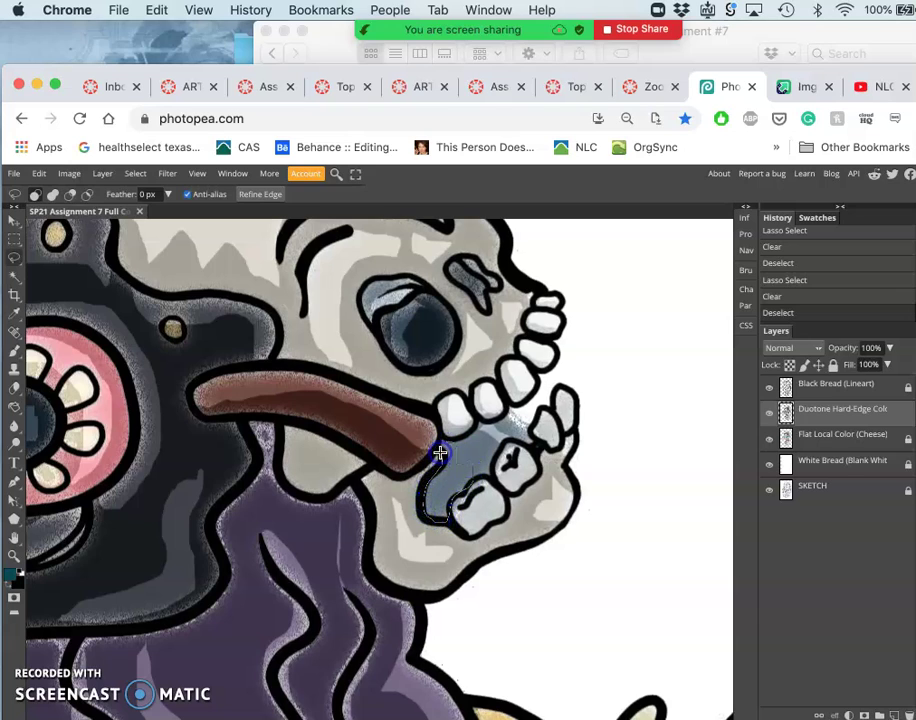
pyautogui.moveTo(440, 452); pyautogui.dragTo(441, 451)
pyautogui.click(70, 174)
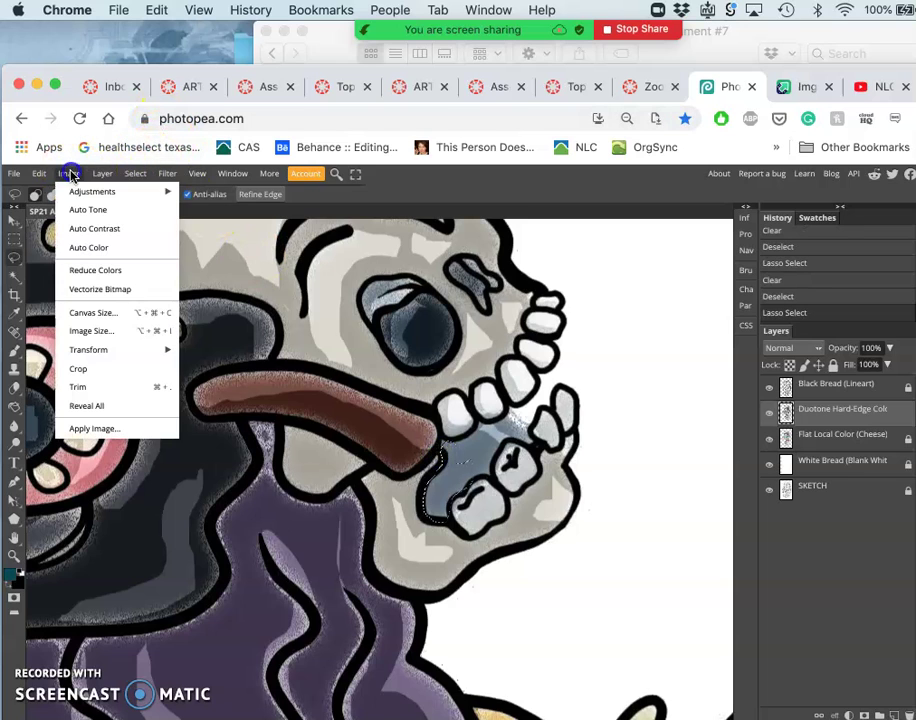
pyautogui.moveTo(168, 194)
pyautogui.click(207, 212)
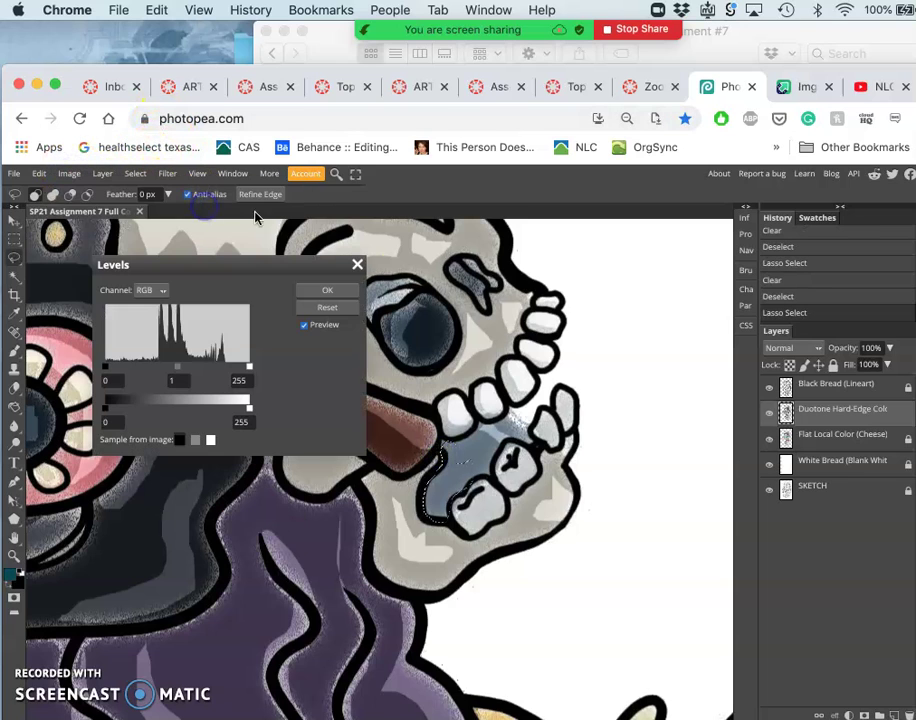
pyautogui.moveTo(176, 369)
pyautogui.mouseDown()
pyautogui.moveTo(197, 370)
pyautogui.moveTo(186, 369)
pyautogui.mouseUp()
pyautogui.click(327, 291)
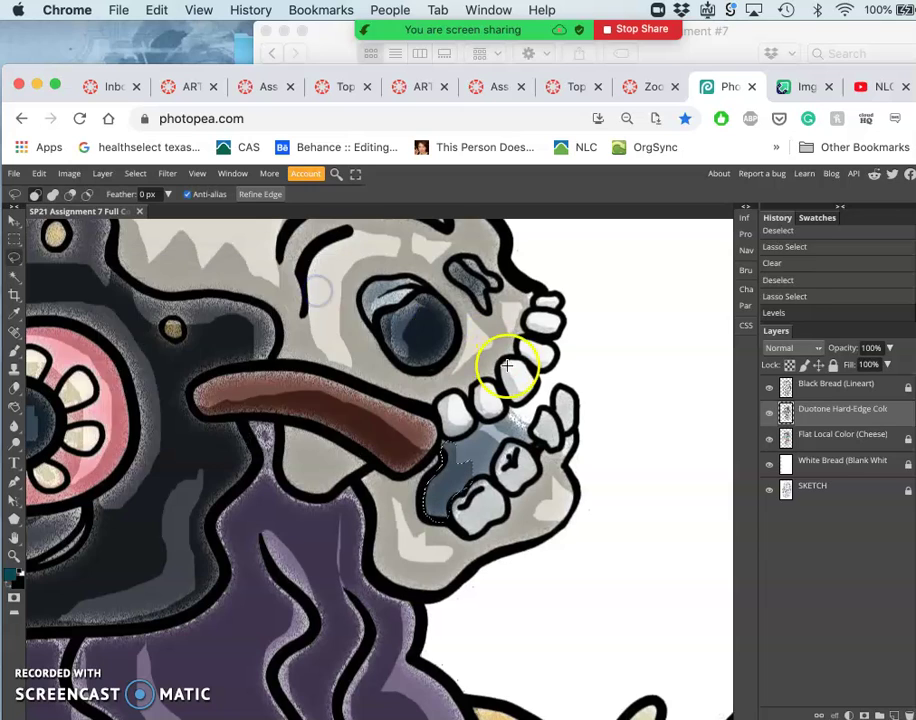
pyautogui.hotkey('ctrl', 'd')
# Step: Lasso a rounded shadow inside the larger eye socket above the brown stick, darken its midtones with Levels, and deselect
pyautogui.scroll(3, 560, 485)
pyautogui.scroll(3, 558, 483)
pyautogui.hscroll(-3, 558, 483)
pyautogui.click(533, 379)
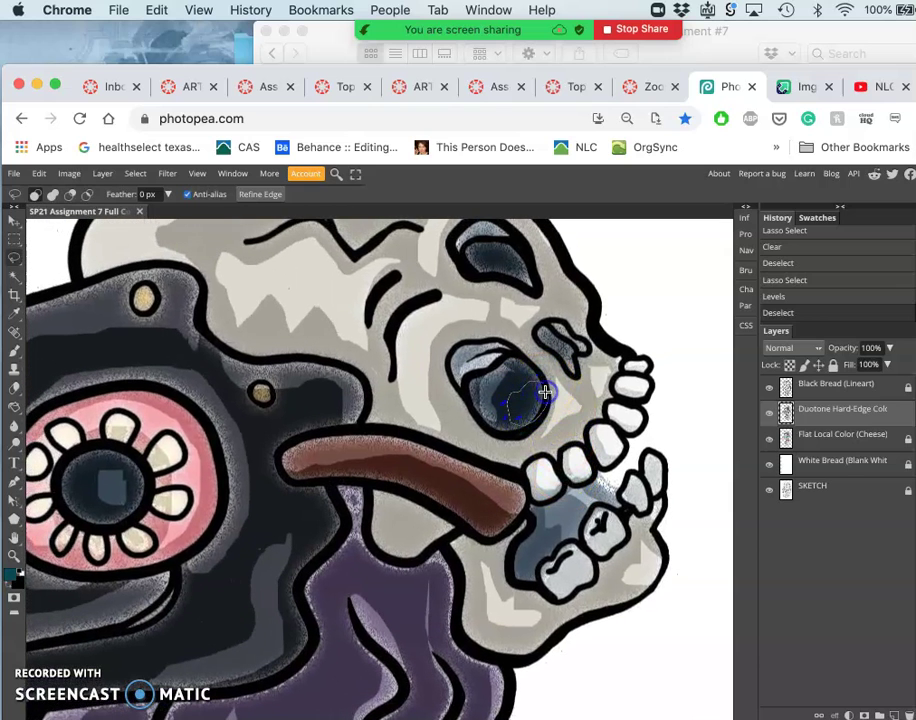
pyautogui.moveTo(545, 393)
pyautogui.mouseDown()
pyautogui.moveTo(476, 374)
pyautogui.moveTo(462, 382)
pyautogui.mouseUp()
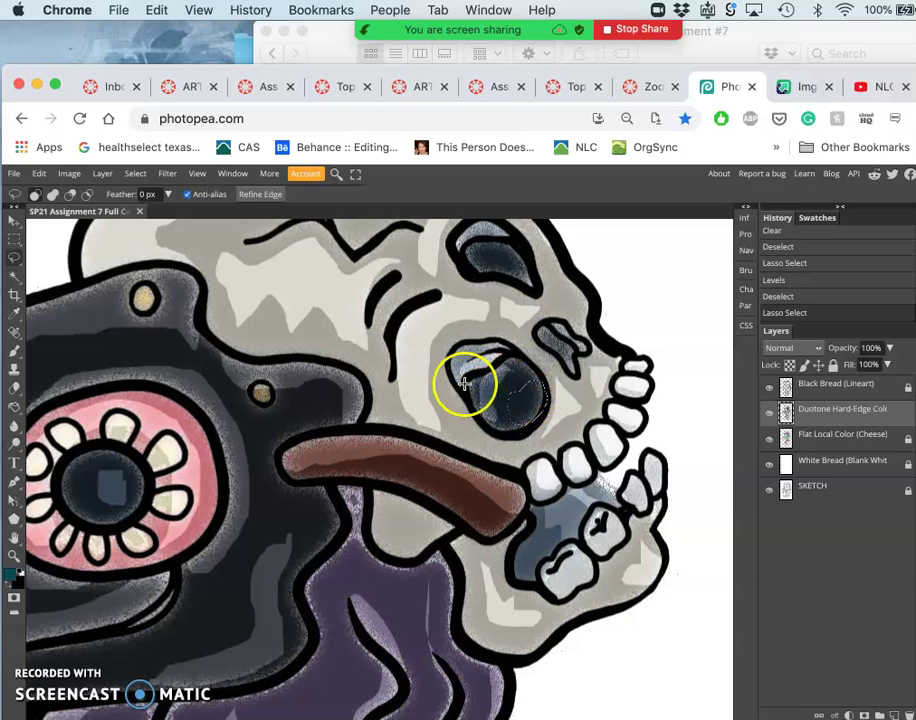
pyautogui.click(77, 178)
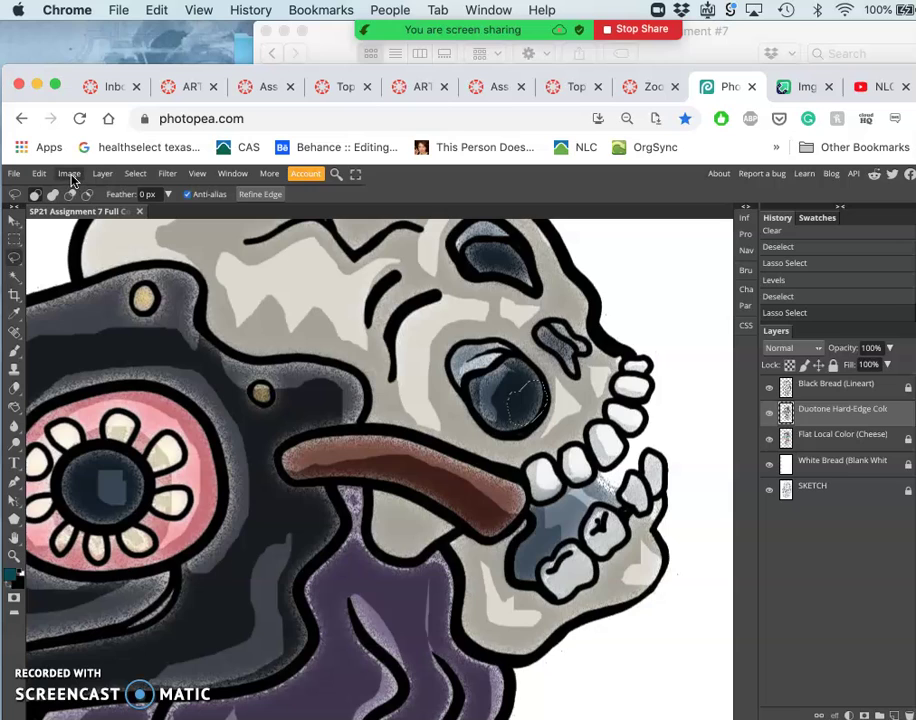
pyautogui.click(70, 175)
pyautogui.click(72, 177)
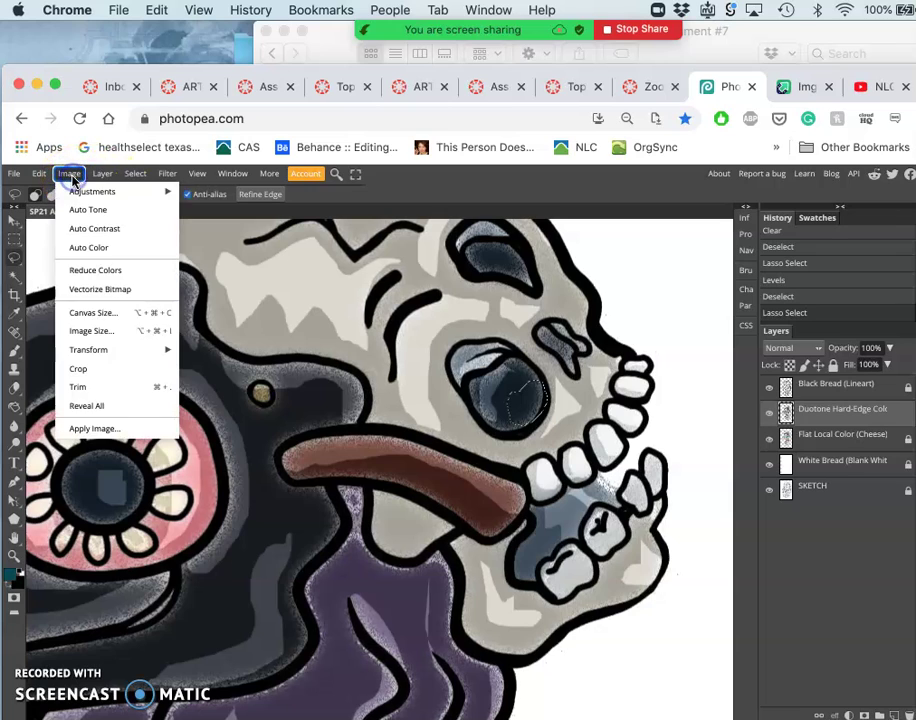
pyautogui.moveTo(153, 191)
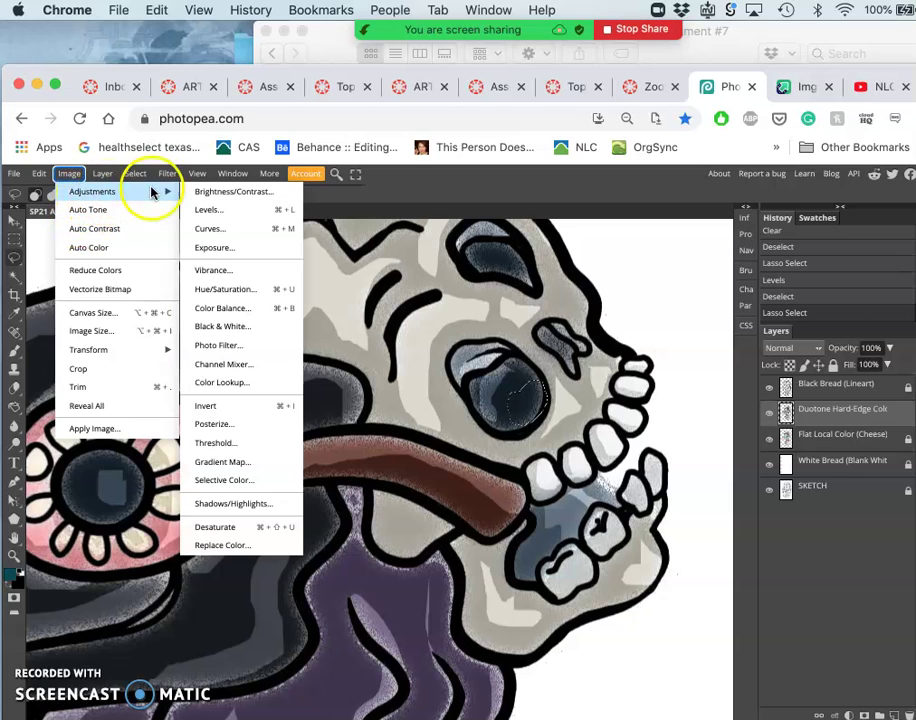
pyautogui.click(203, 214)
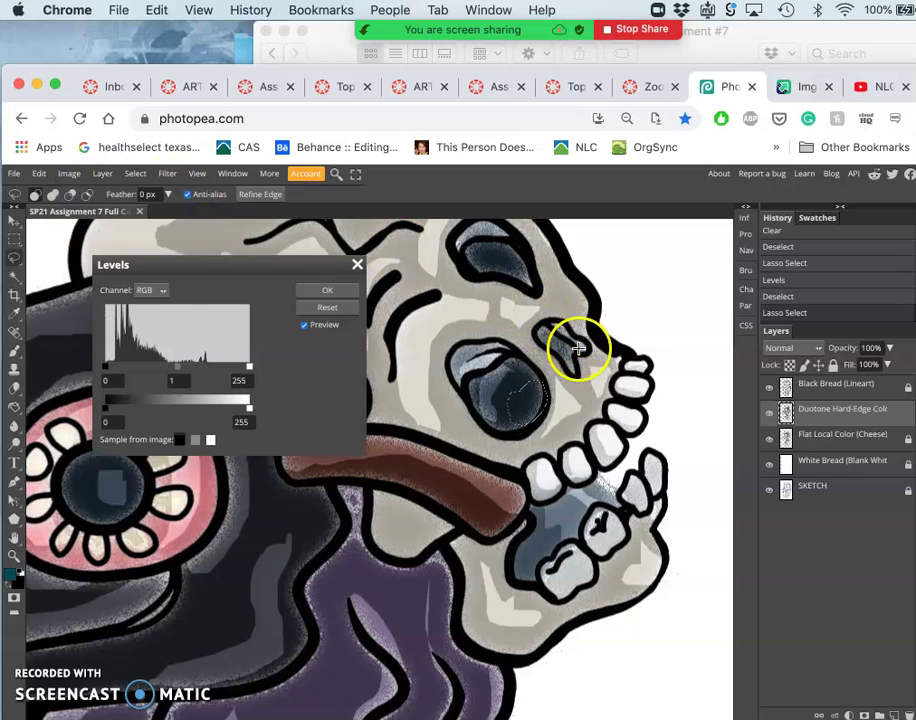
pyautogui.moveTo(178, 369); pyautogui.dragTo(196, 369)
pyautogui.click(322, 291)
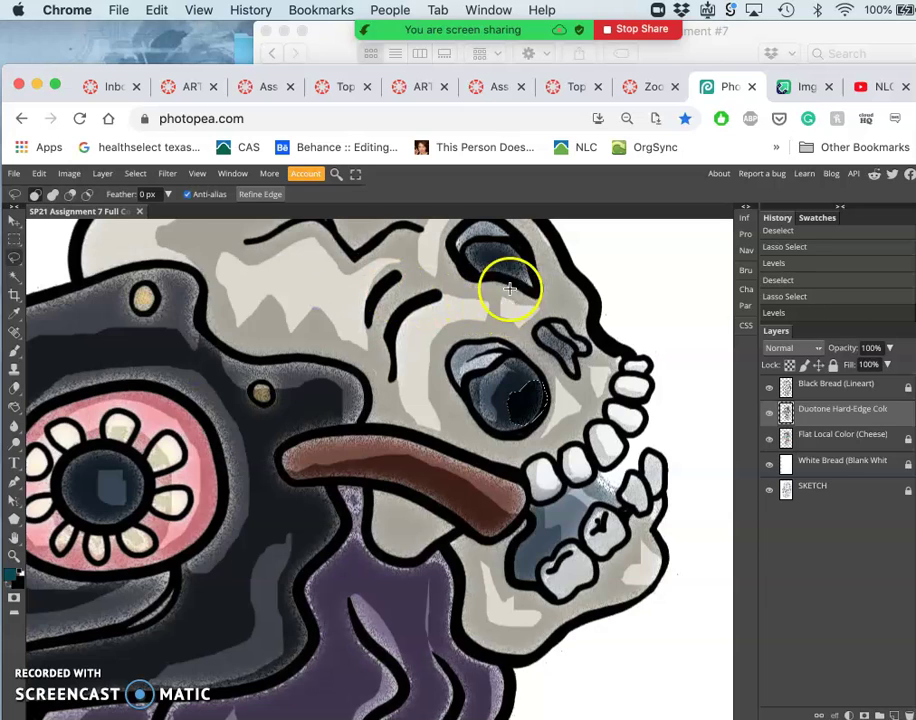
pyautogui.click(511, 277)
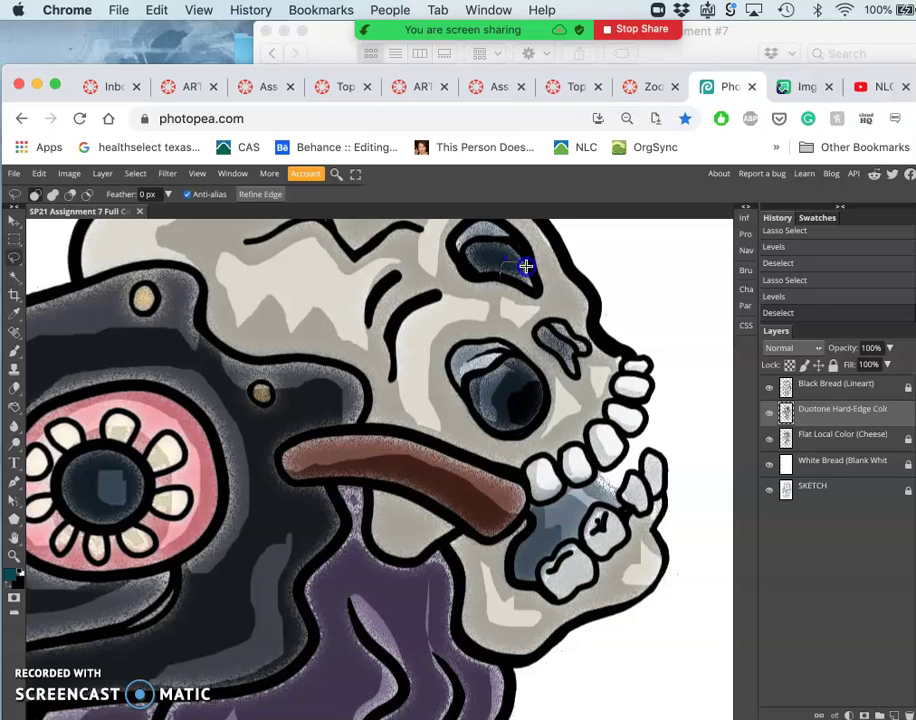
# Step: Lasso the pointed lower corner of the skull's upper eye socket, darken its midtones with Levels, and deselect
pyautogui.moveTo(511, 283); pyautogui.dragTo(512, 284)
pyautogui.click(70, 175)
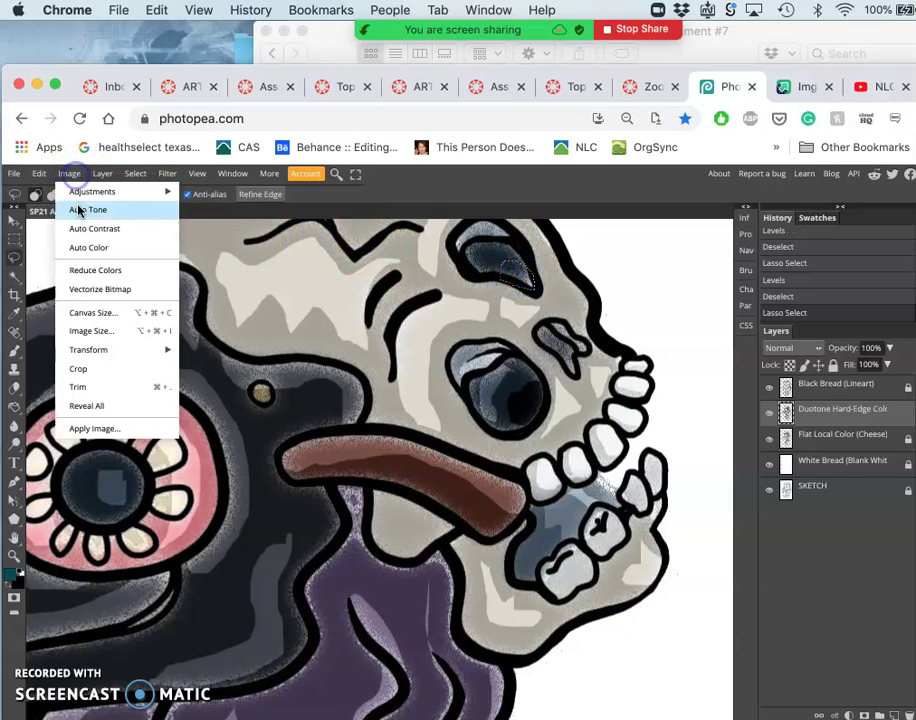
pyautogui.moveTo(106, 192)
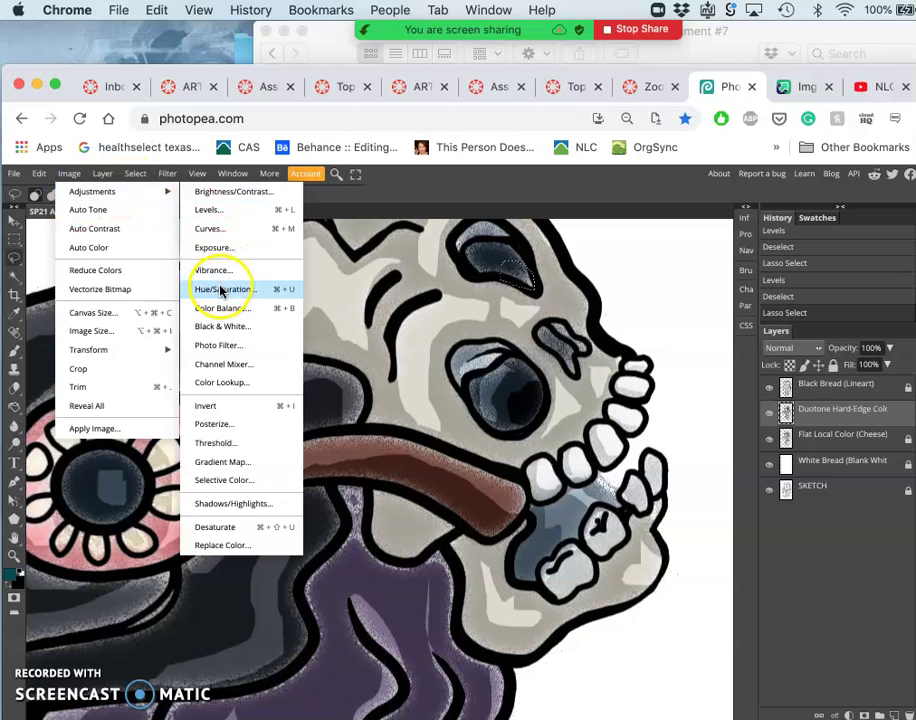
pyautogui.click(213, 210)
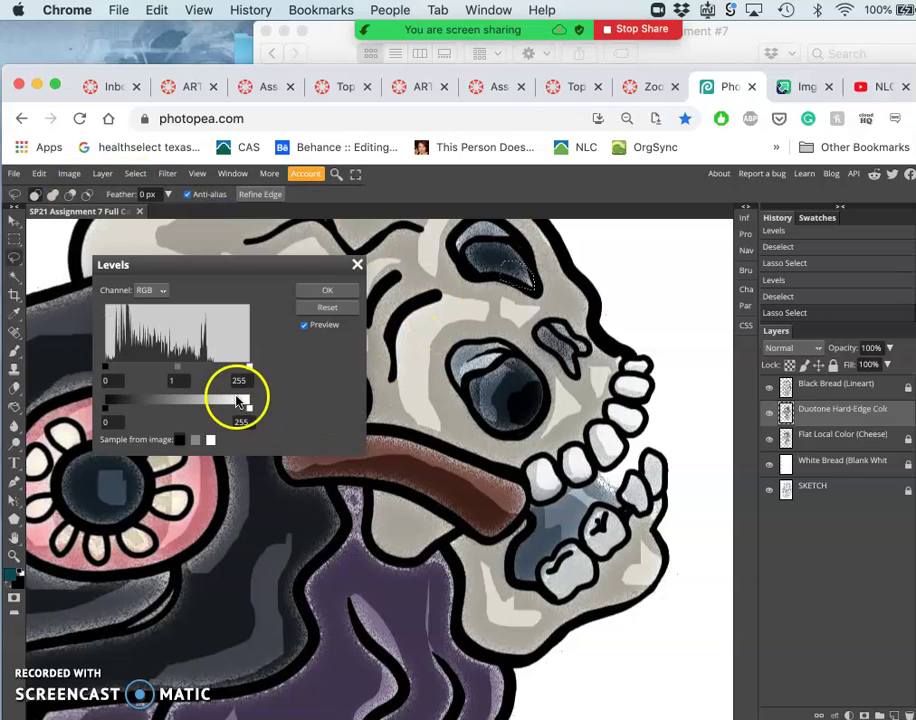
pyautogui.moveTo(178, 367); pyautogui.dragTo(197, 372)
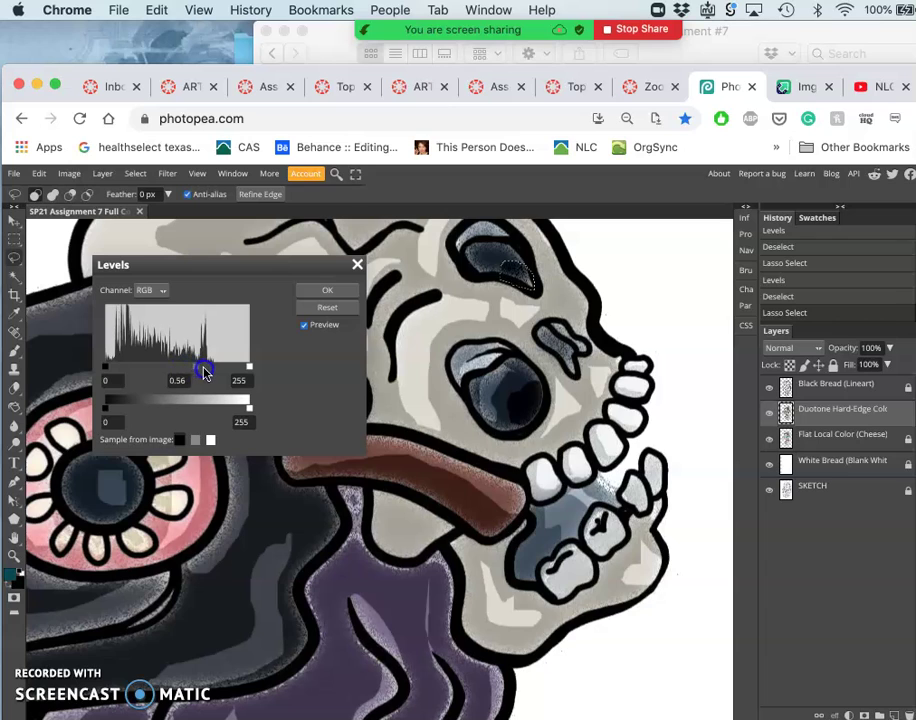
pyautogui.click(322, 291)
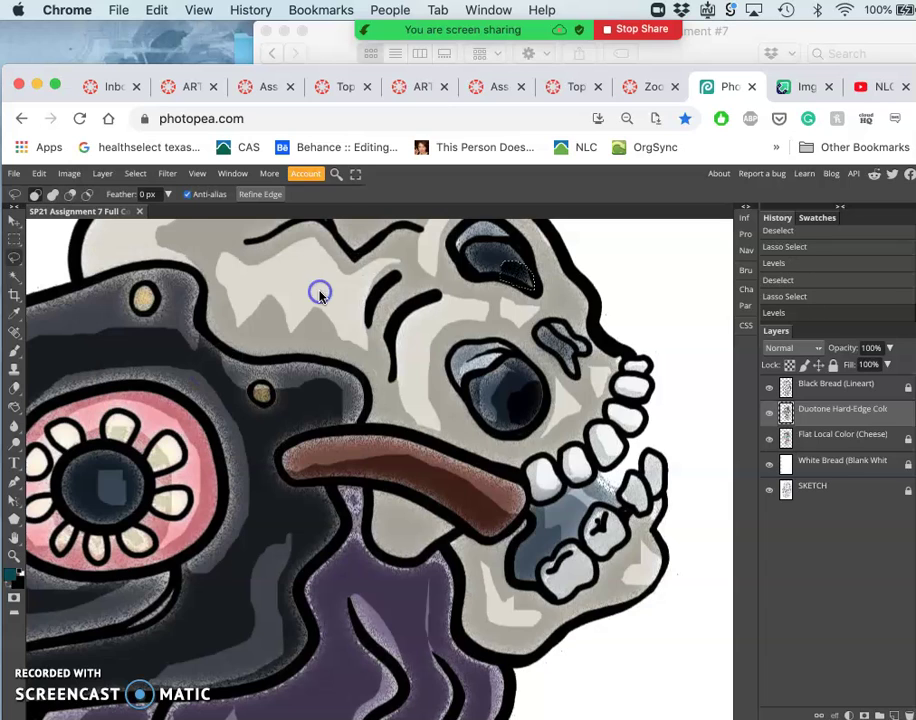
pyautogui.press('super+d')
# Step: Lasso the lower part of the skull's nose cavity, darken it with a Levels midtone of about 0.37, and deselect
pyautogui.scroll(3, 501, 497)
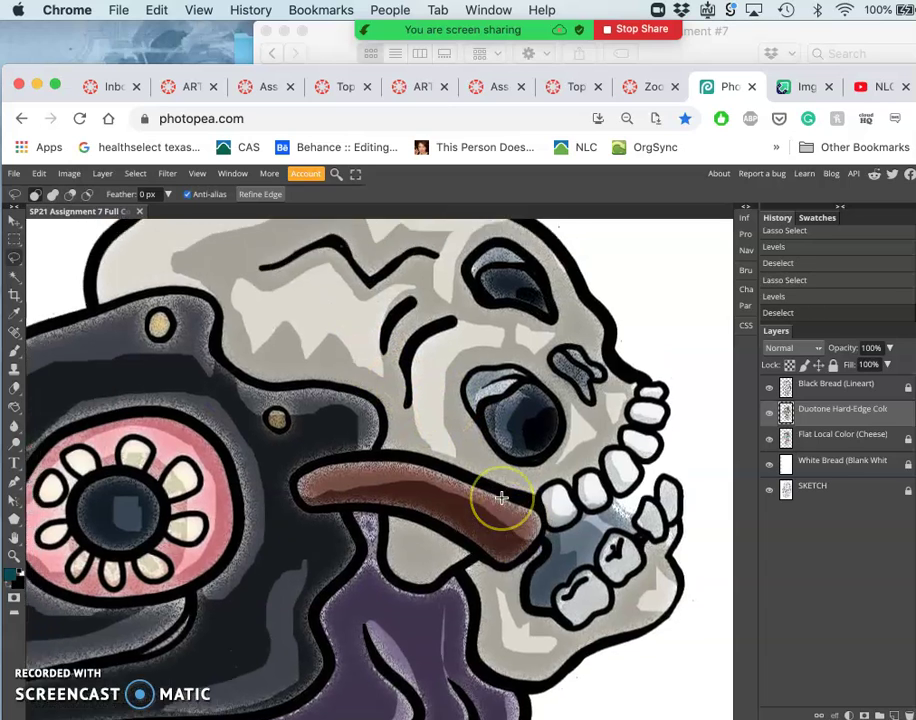
pyautogui.moveTo(603, 427); pyautogui.dragTo(604, 428)
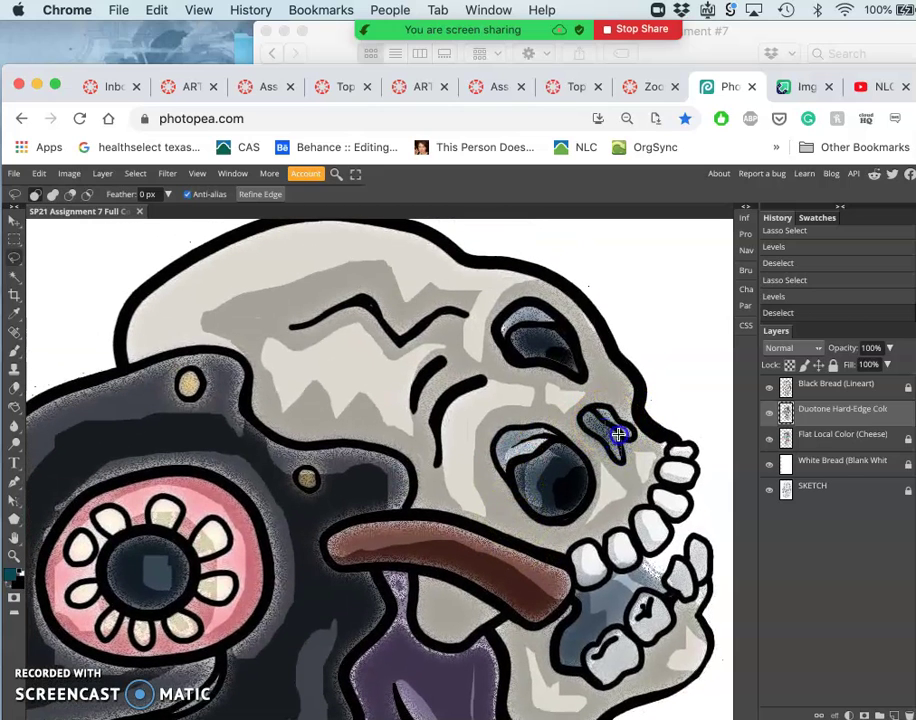
pyautogui.moveTo(611, 427); pyautogui.dragTo(611, 427)
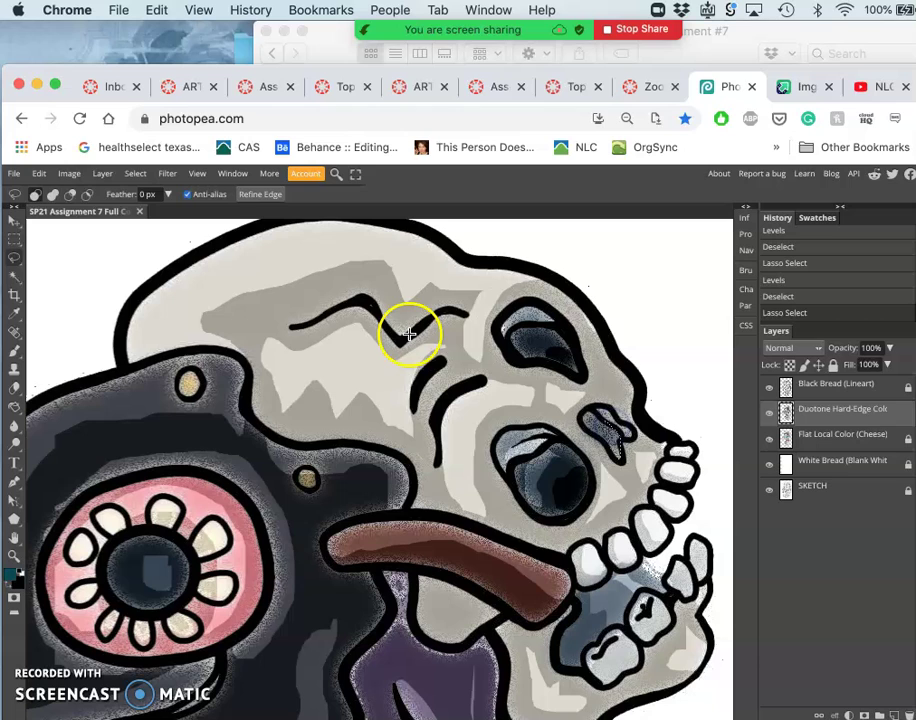
pyautogui.click(68, 173)
pyautogui.moveTo(96, 191)
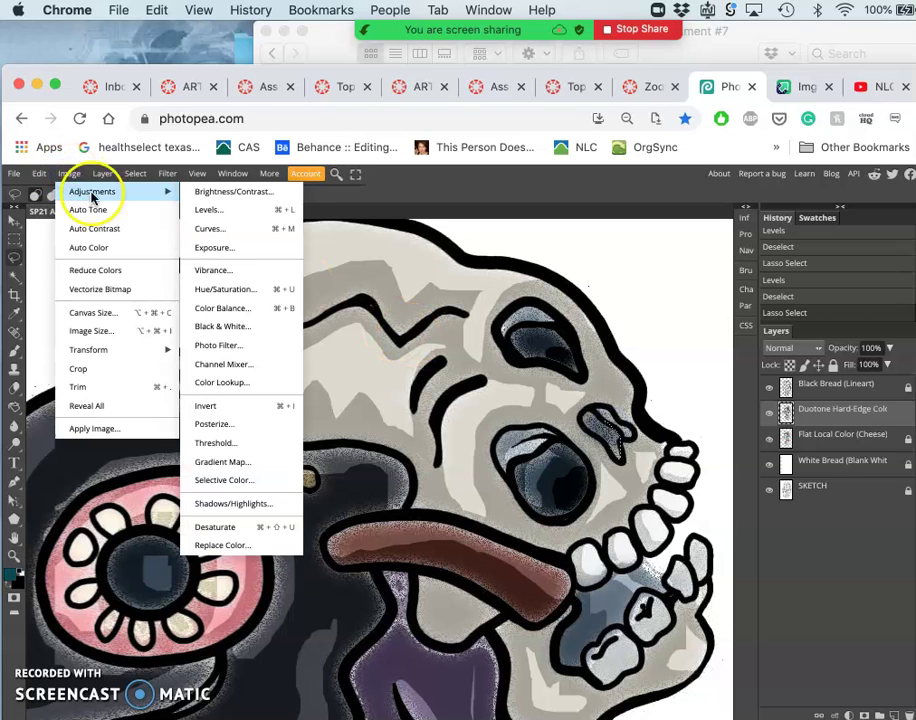
pyautogui.click(216, 214)
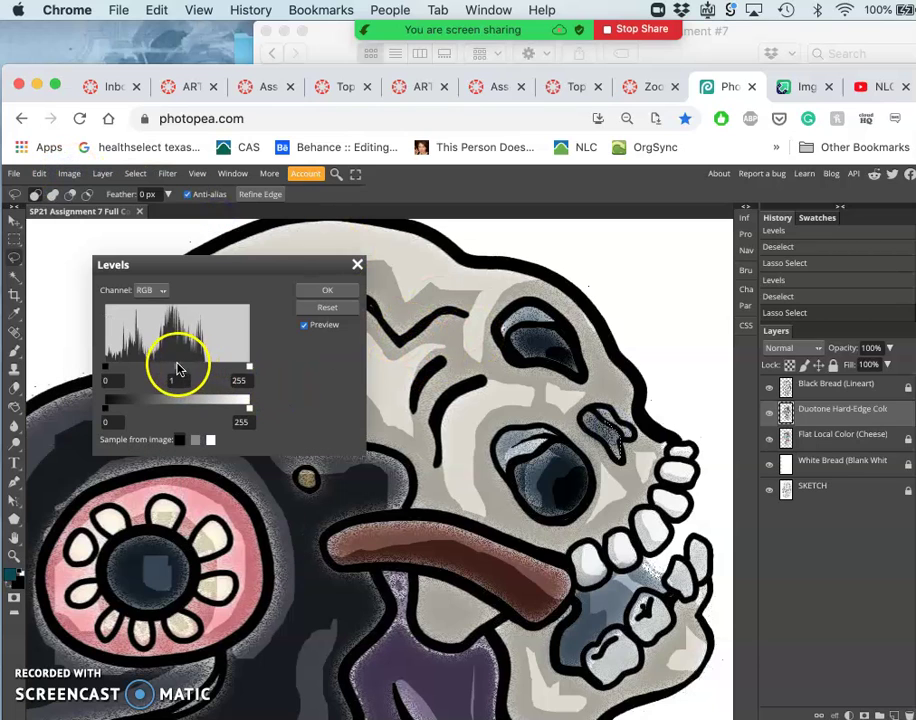
pyautogui.moveTo(180, 368); pyautogui.dragTo(193, 368)
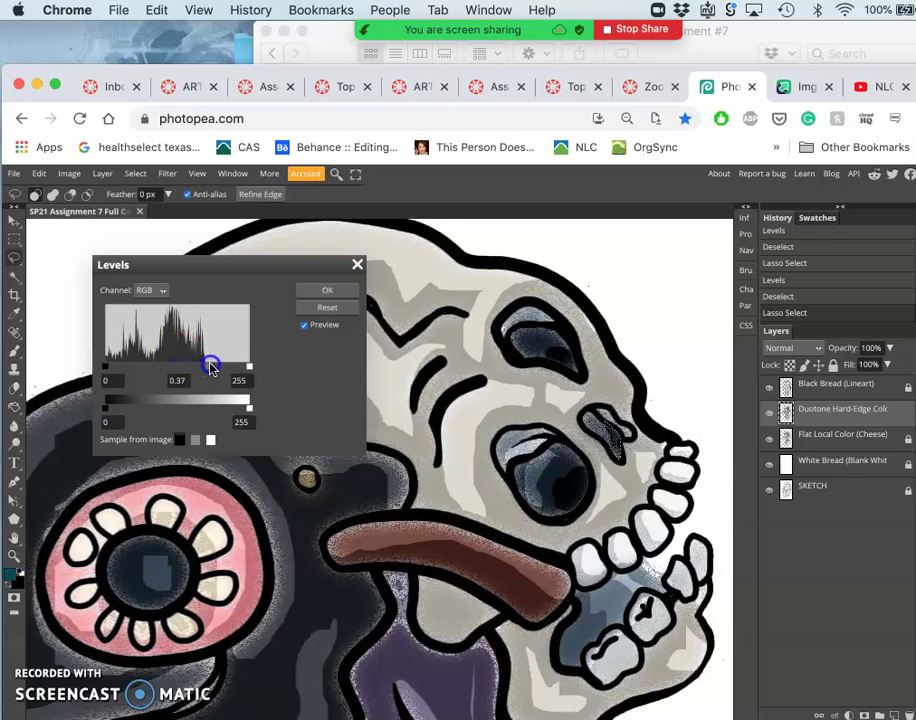
pyautogui.click(327, 290)
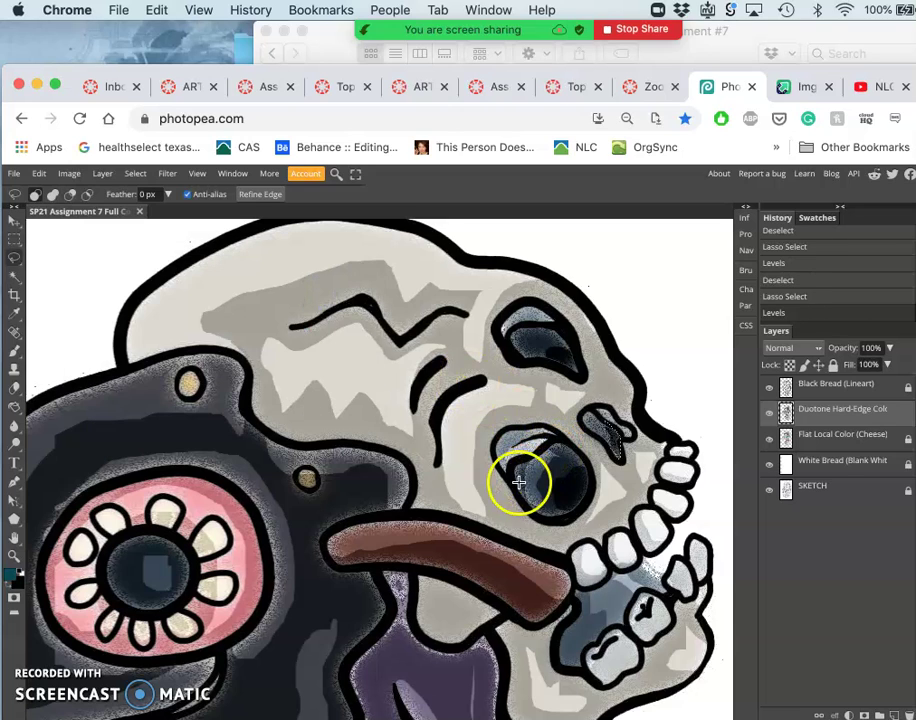
pyautogui.hotkey('ctrl', 'd')
# Step: Lasso a narrow strip along the outer edge of the rounded bone beneath the brown stick, clear it as a highlight, and deselect
pyautogui.scroll(-5, 505, 490)
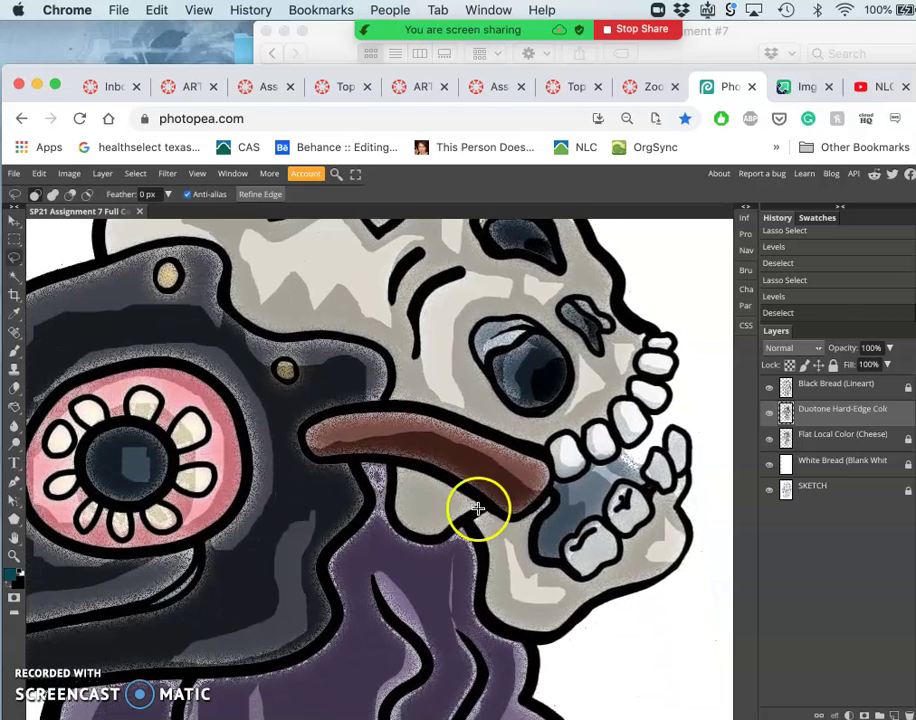
pyautogui.moveTo(412, 477); pyautogui.dragTo(412, 478)
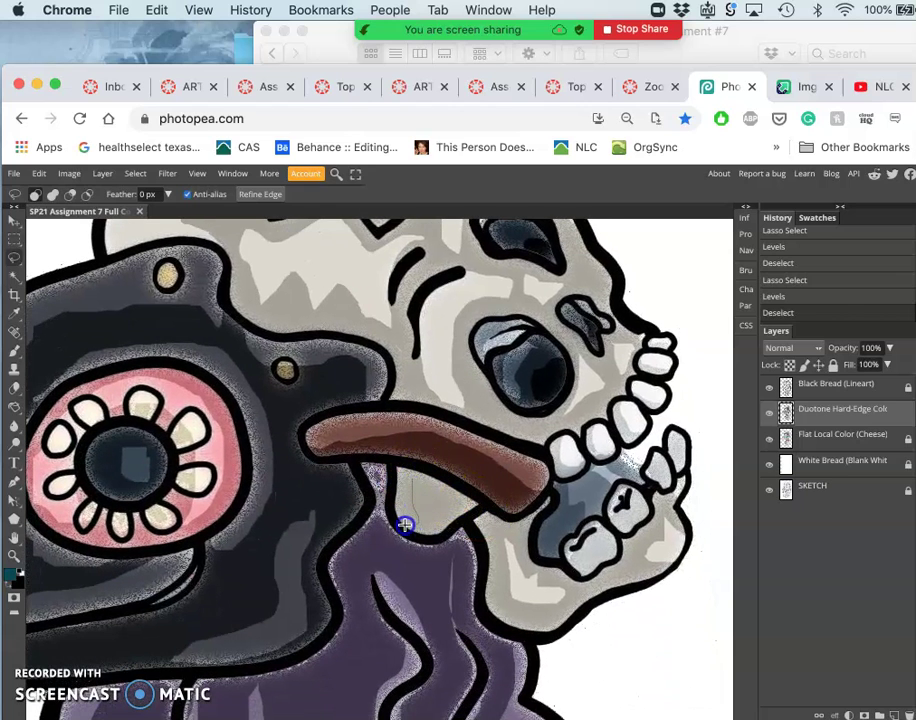
pyautogui.moveTo(411, 477); pyautogui.dragTo(411, 479)
pyautogui.press('Delete')
pyautogui.click(403, 491)
# Step: Lasso a cast shadow along the underside of the brown stick across the bone and jaw, set the Levels midtone to 0.54, and deselect
pyautogui.scroll(-2, 440, 541)
pyautogui.scroll(-5, 440, 541)
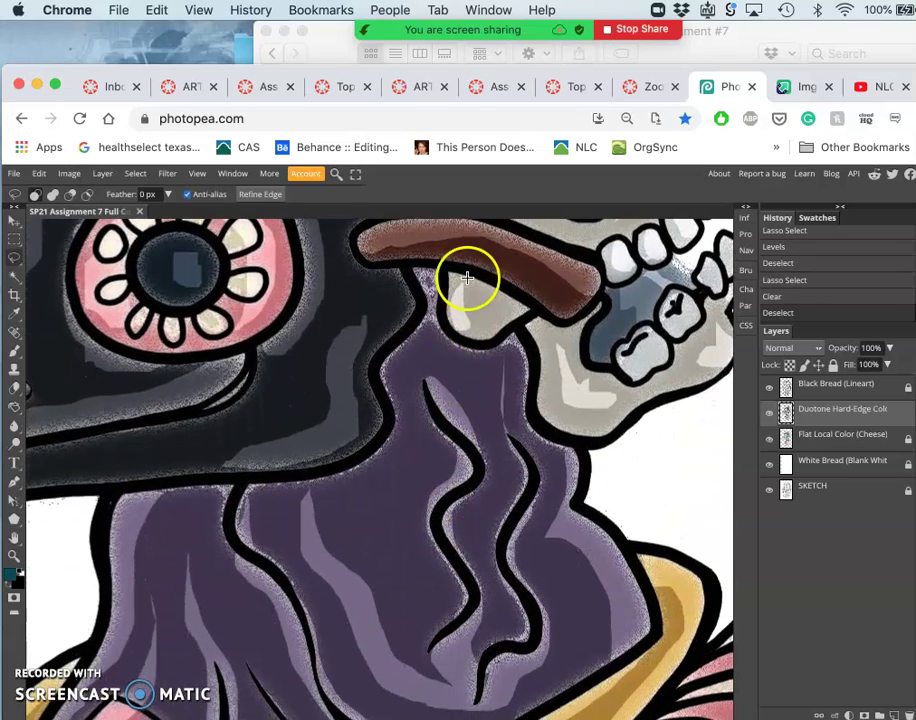
pyautogui.moveTo(454, 275); pyautogui.dragTo(455, 275)
pyautogui.moveTo(444, 269); pyautogui.dragTo(458, 262)
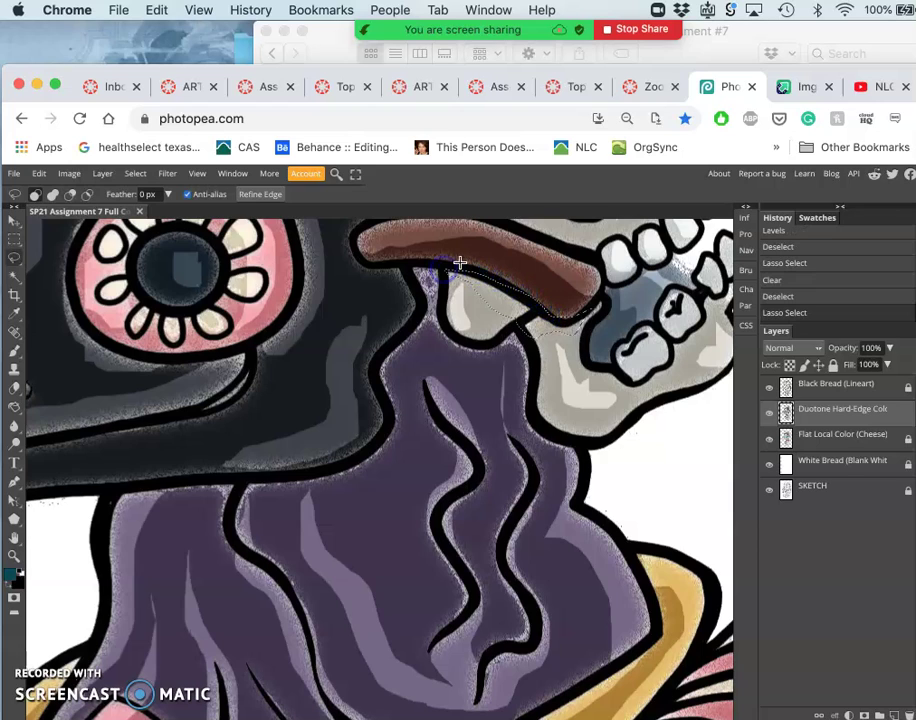
pyautogui.click(69, 174)
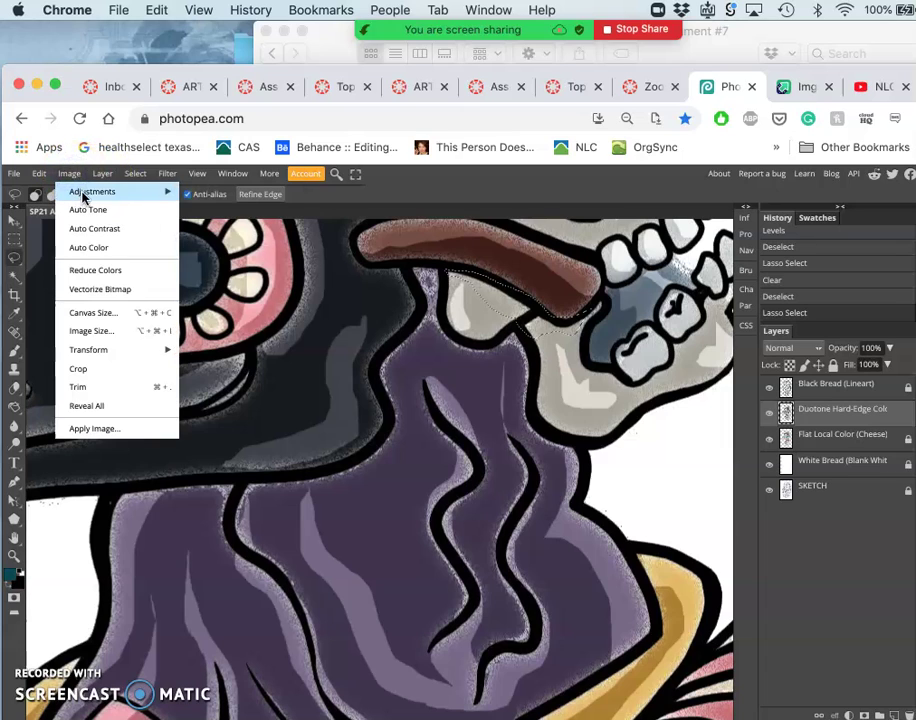
pyautogui.moveTo(90, 191)
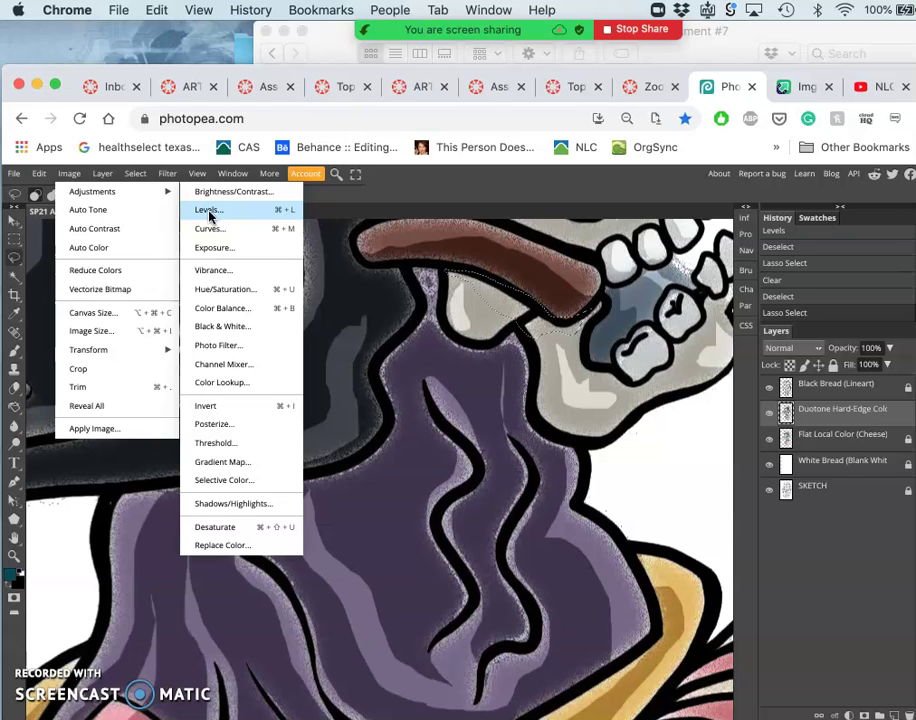
pyautogui.click(208, 213)
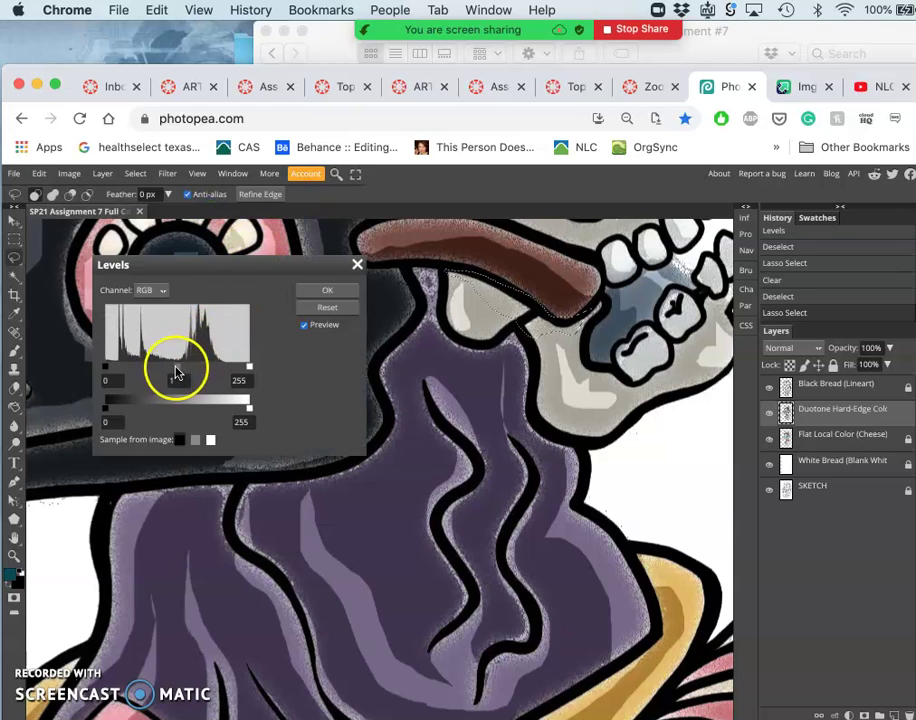
pyautogui.moveTo(177, 370); pyautogui.dragTo(197, 373)
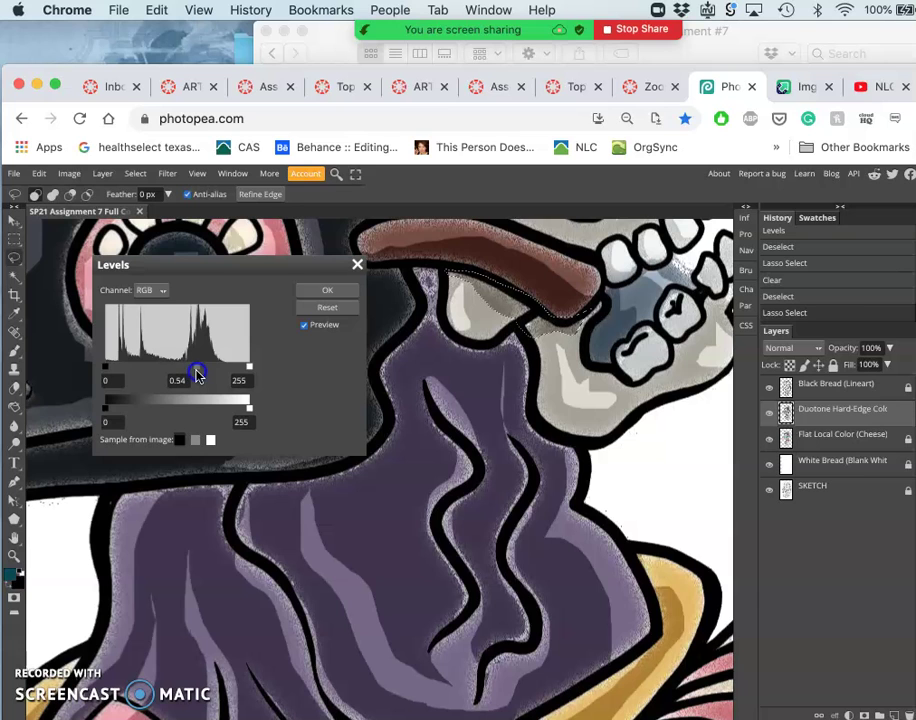
pyautogui.click(318, 290)
pyautogui.scroll(5, 435, 380)
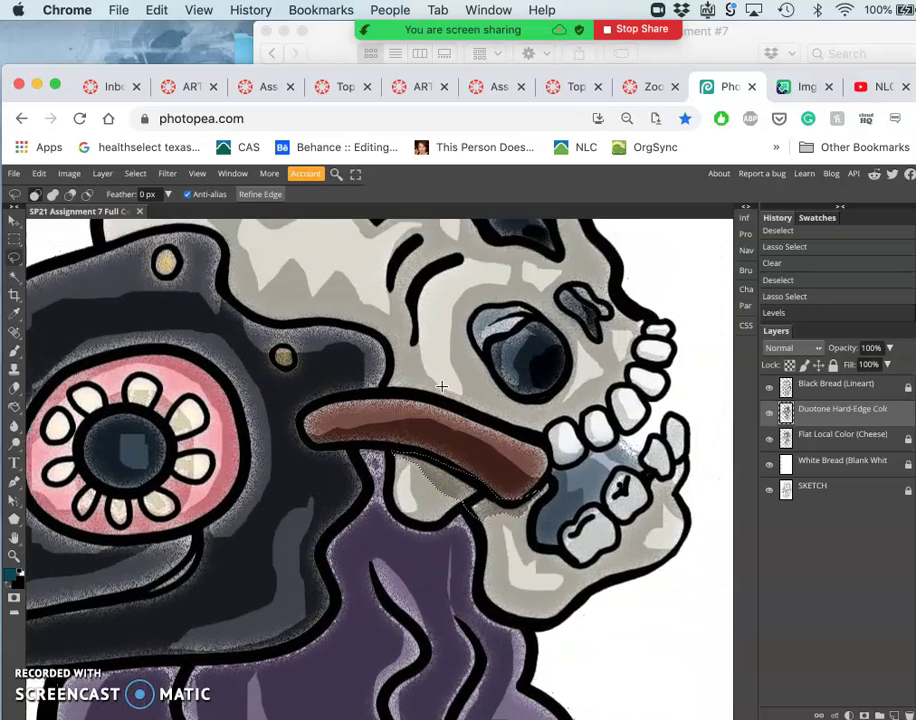
pyautogui.hotkey('ctrl', 'd')
# Step: Lasso a shadow band on the jaw along the underside of the lower teeth, darken its midtones with Levels, and deselect
pyautogui.scroll(2, 560, 544)
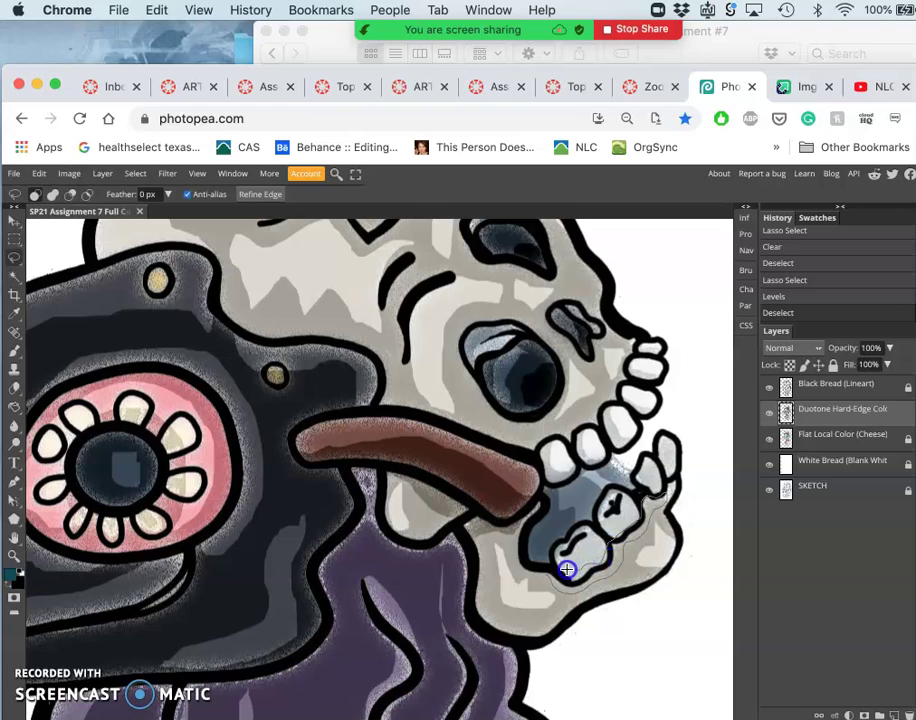
pyautogui.moveTo(547, 568); pyautogui.dragTo(548, 570)
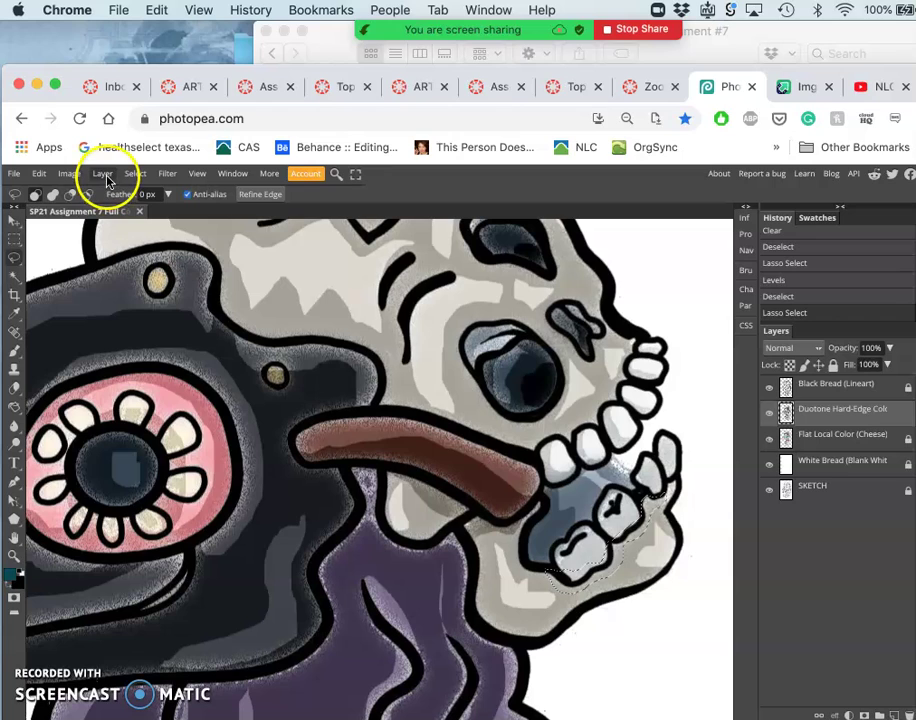
pyautogui.click(72, 174)
pyautogui.moveTo(88, 192)
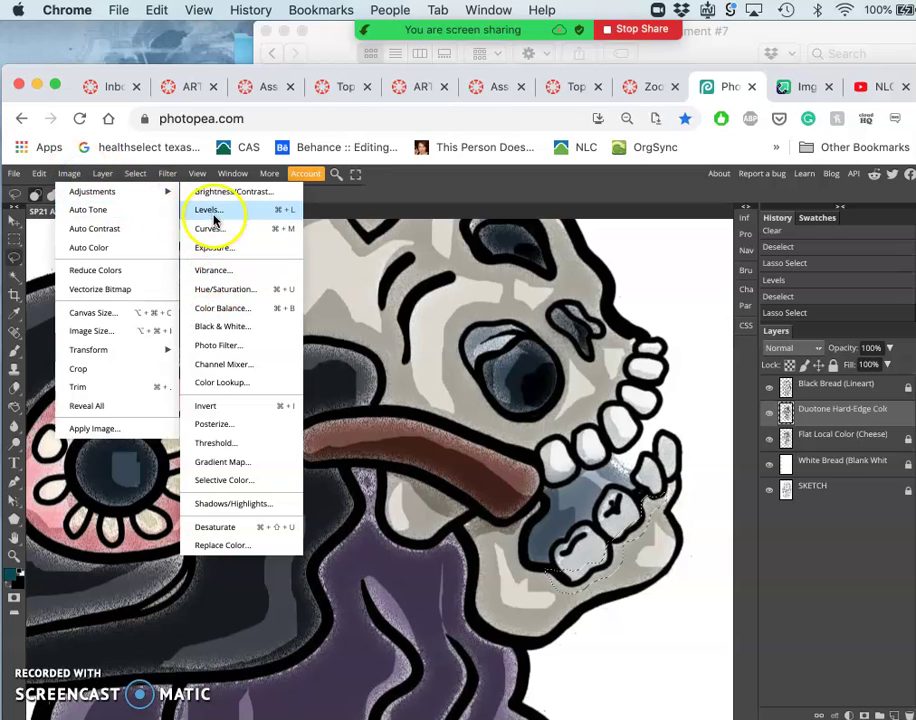
pyautogui.click(213, 219)
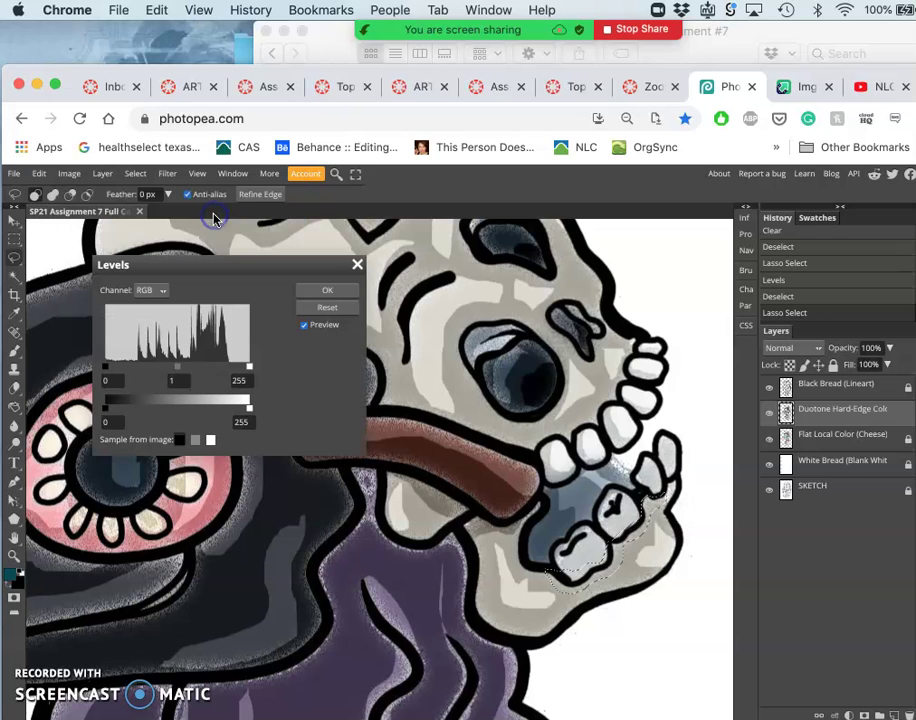
pyautogui.moveTo(180, 371)
pyautogui.mouseDown()
pyautogui.moveTo(209, 371)
pyautogui.moveTo(197, 367)
pyautogui.mouseUp()
pyautogui.click(329, 291)
pyautogui.click(589, 385)
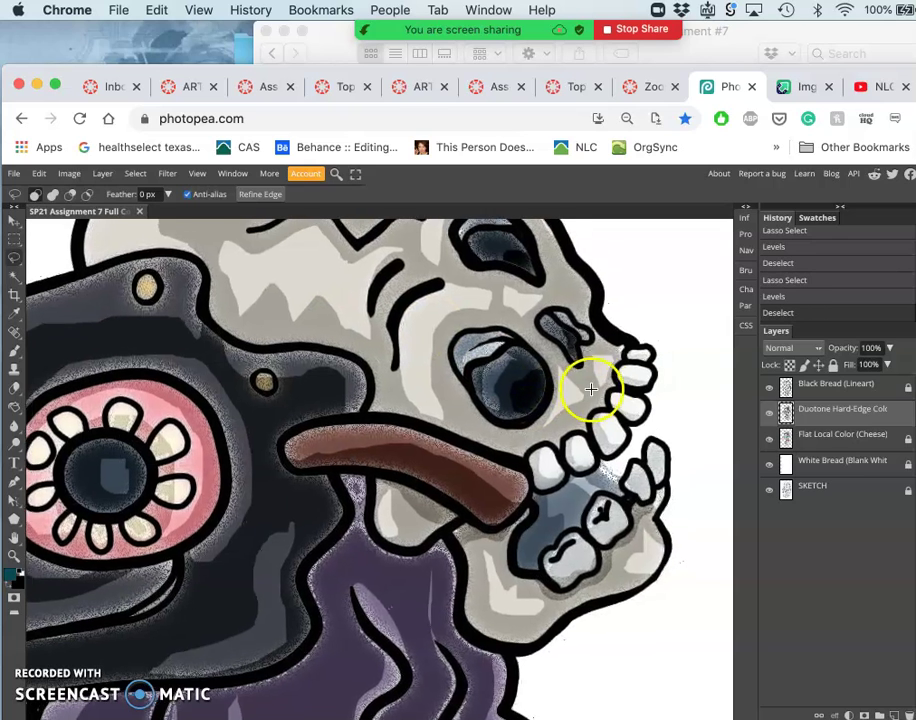